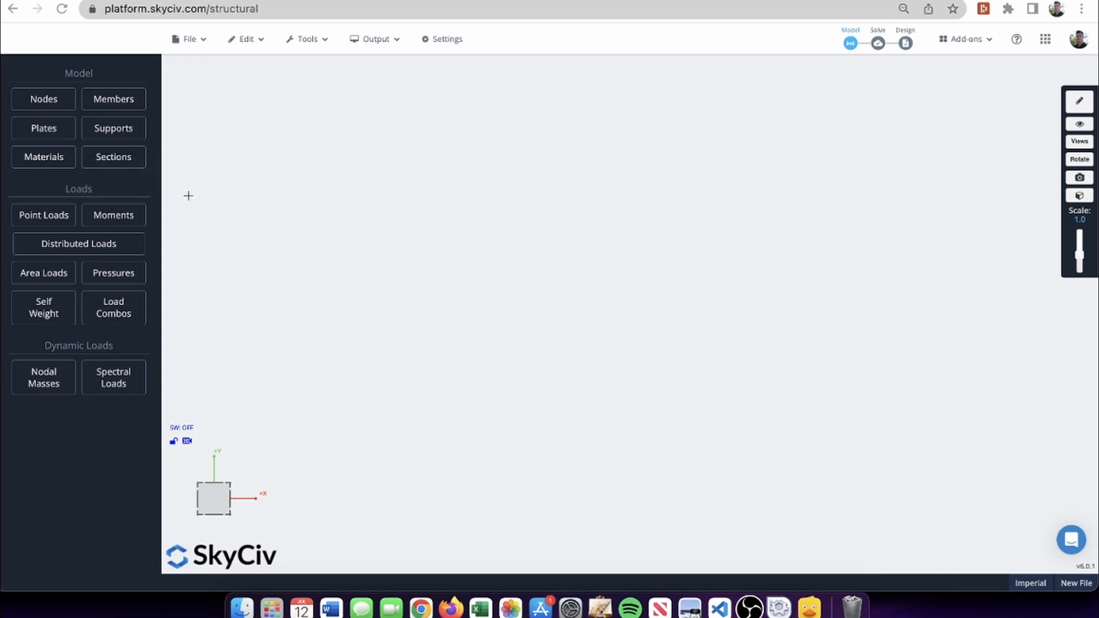
- Check the available unit systems in the unit settings and close the settings without saving
click(1025, 584)
click(475, 231)
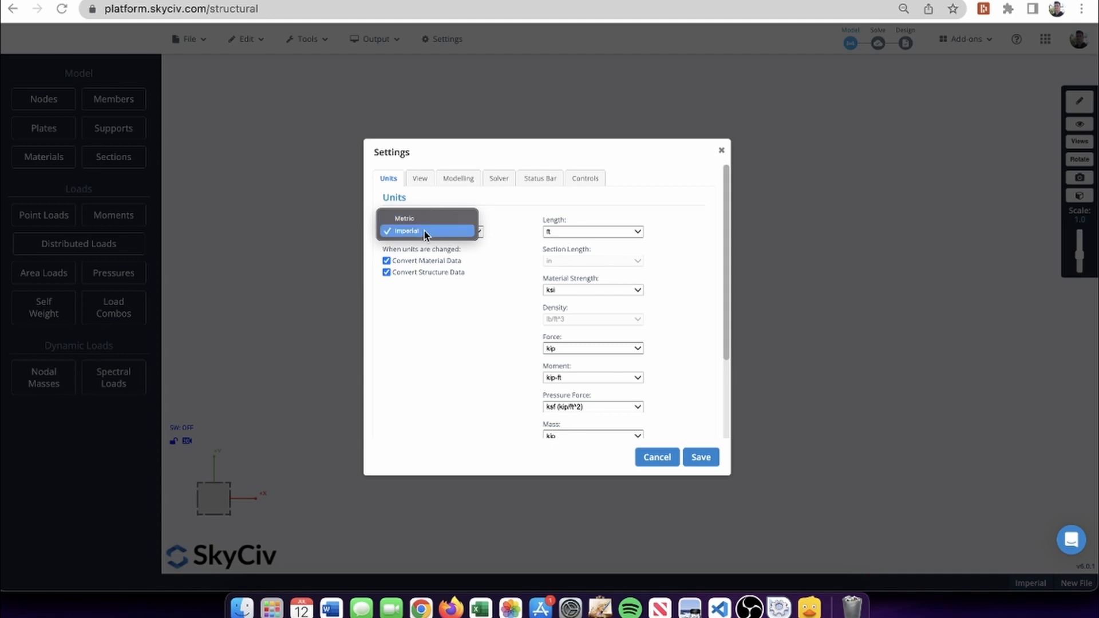
click(687, 154)
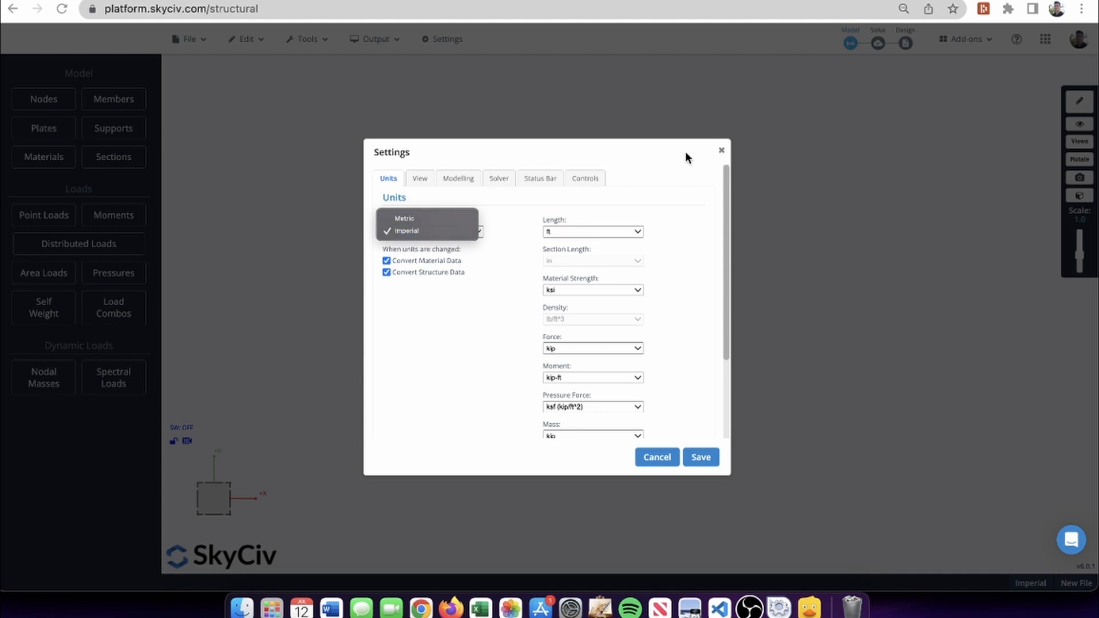
click(720, 151)
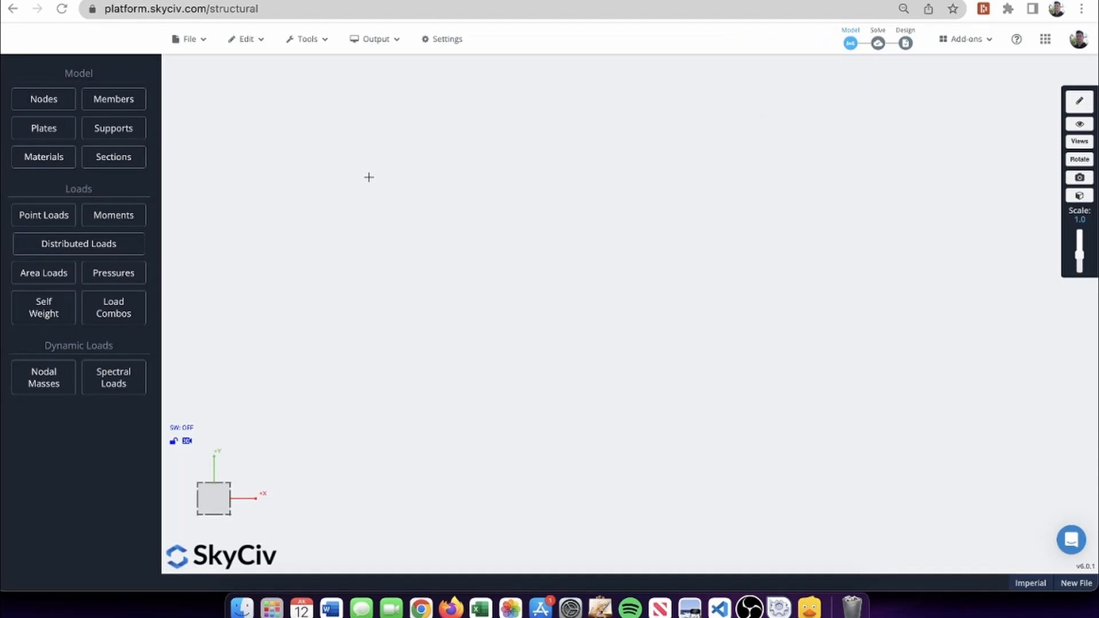
- Add a node at the origin (0, 0, 0)
click(41, 98)
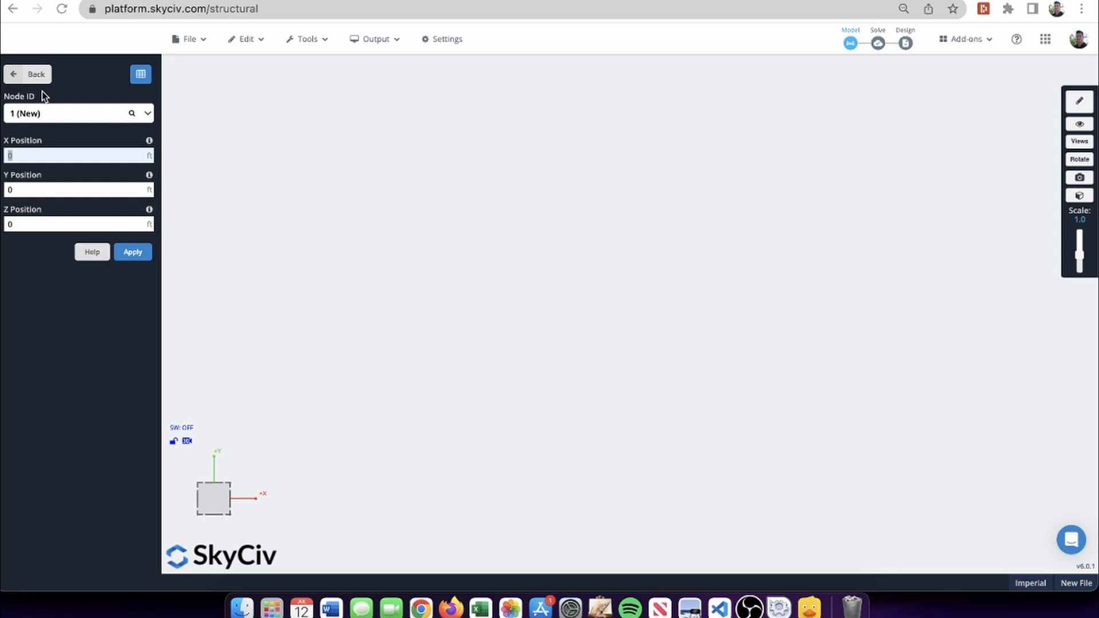
text(0)
key(Return)
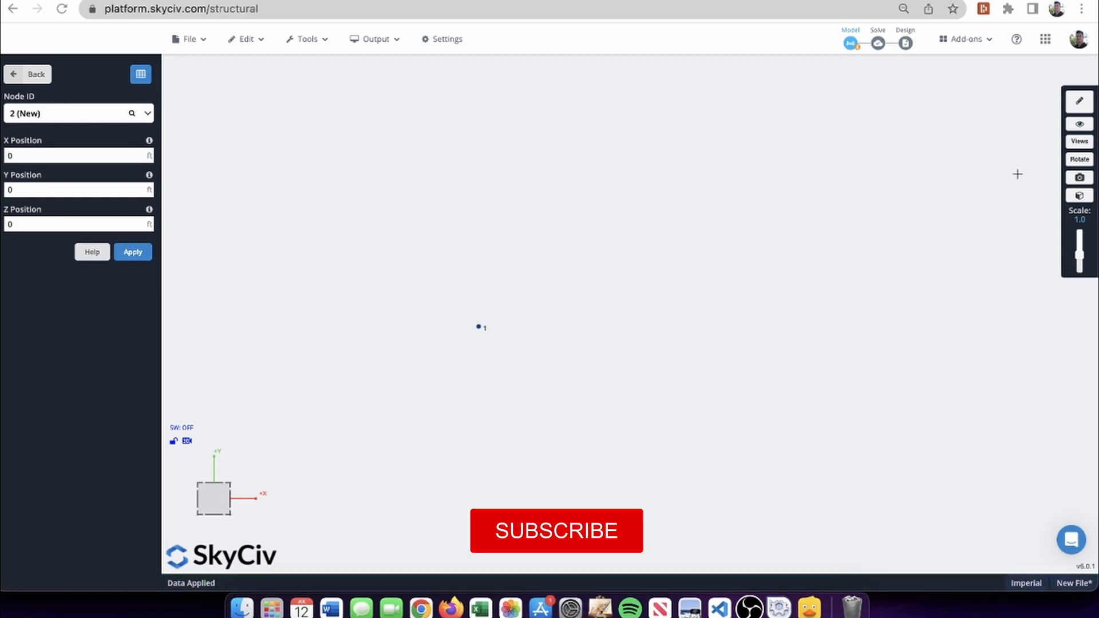
- Draw a 4 ft member with the Pen tool from node 1 along the negative Z axis
click(1079, 100)
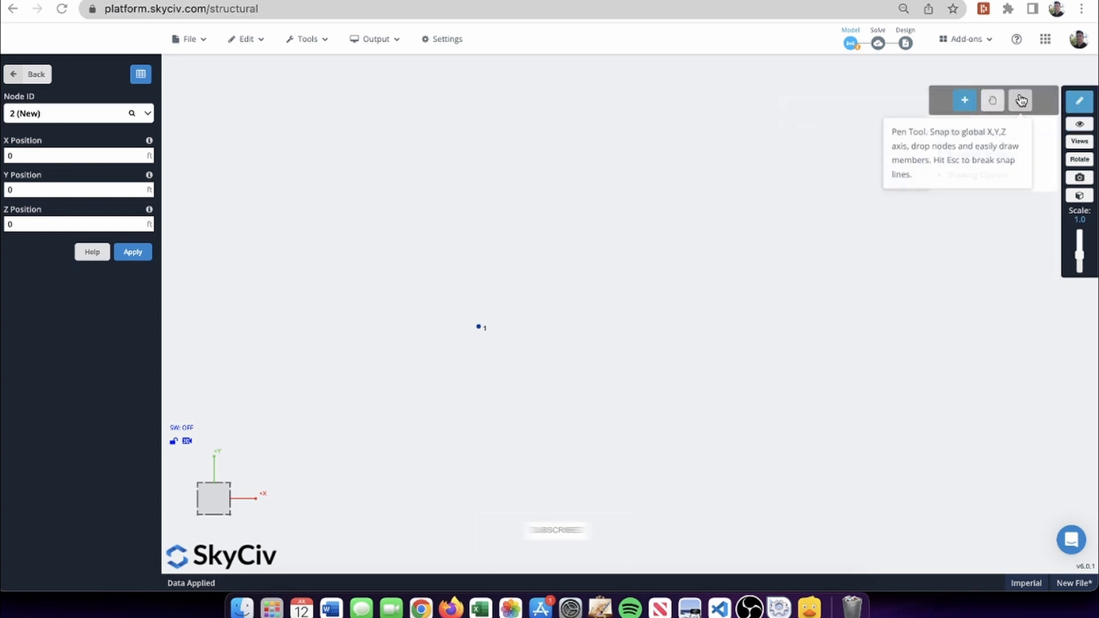
click(1021, 100)
right_drag(698, 316, 478, 317)
drag(479, 317, 418, 345)
right_drag(594, 275, 536, 348)
click(382, 340)
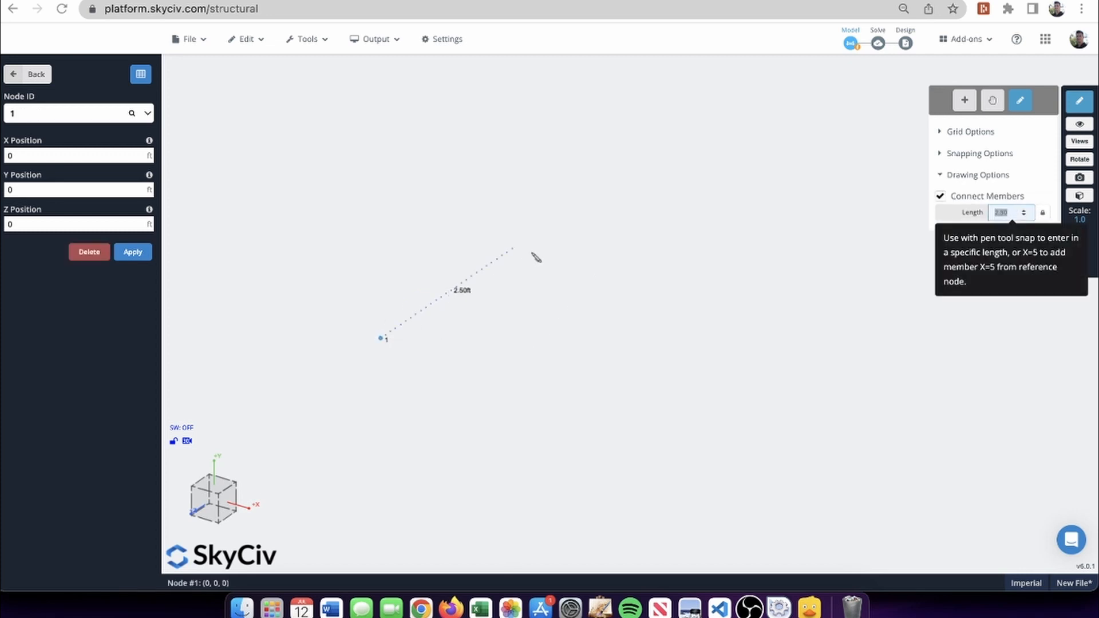
text(4)
key(Return)
- Complete the rectangular base with a 10 ft member along X from node 2, a 4 ft return along Z and a closing member to node 1
right_drag(609, 238, 761, 302)
scroll(918, 352, down, 3)
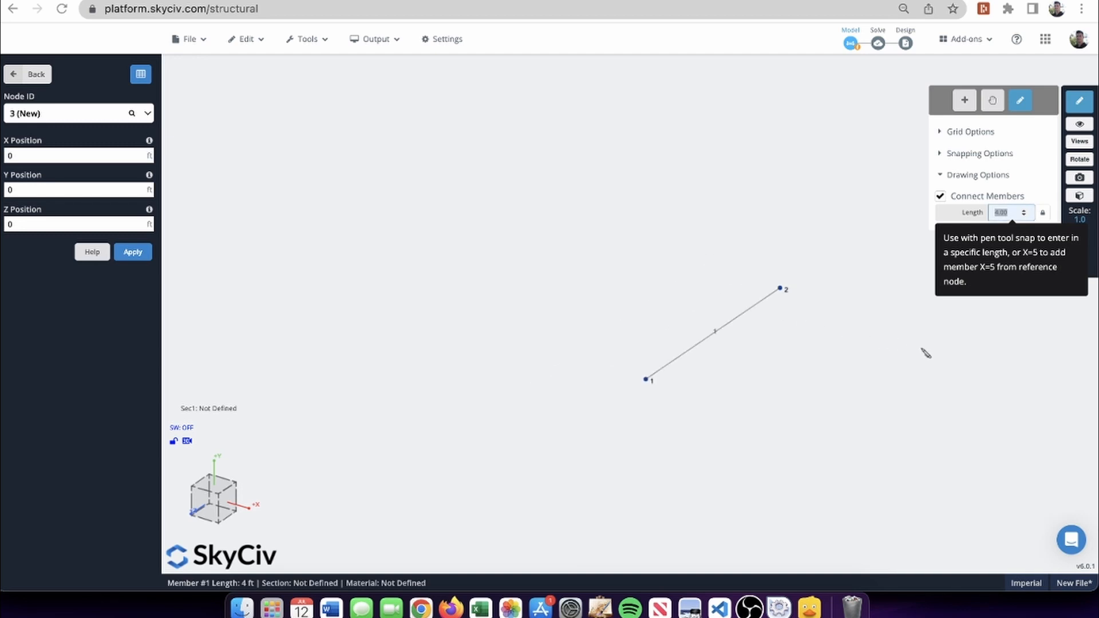
right_drag(921, 358, 662, 289)
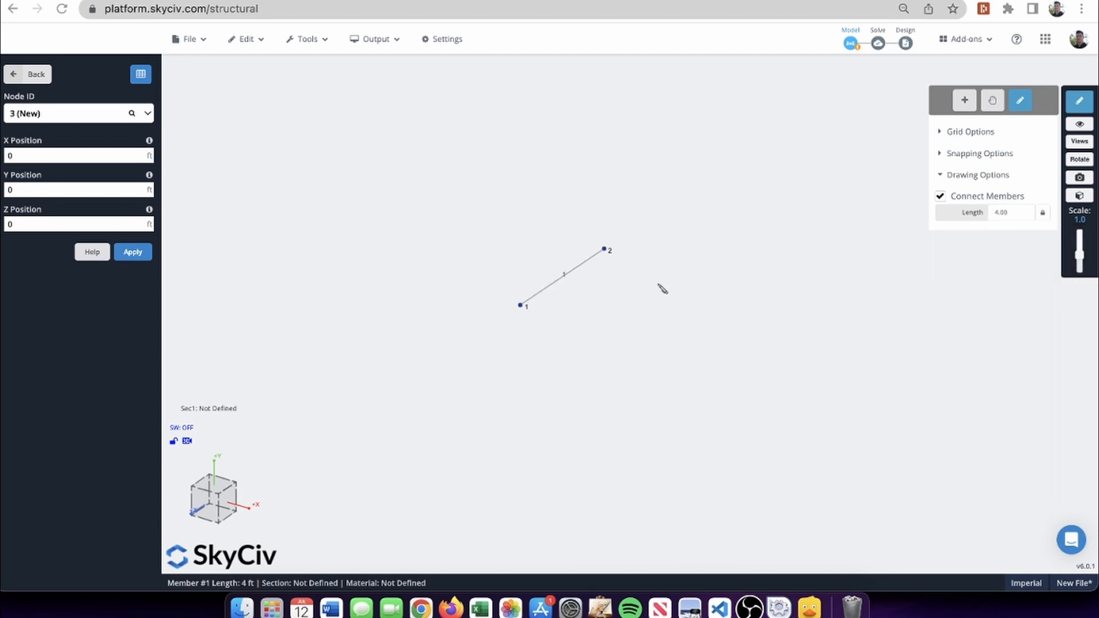
click(605, 250)
text(10)
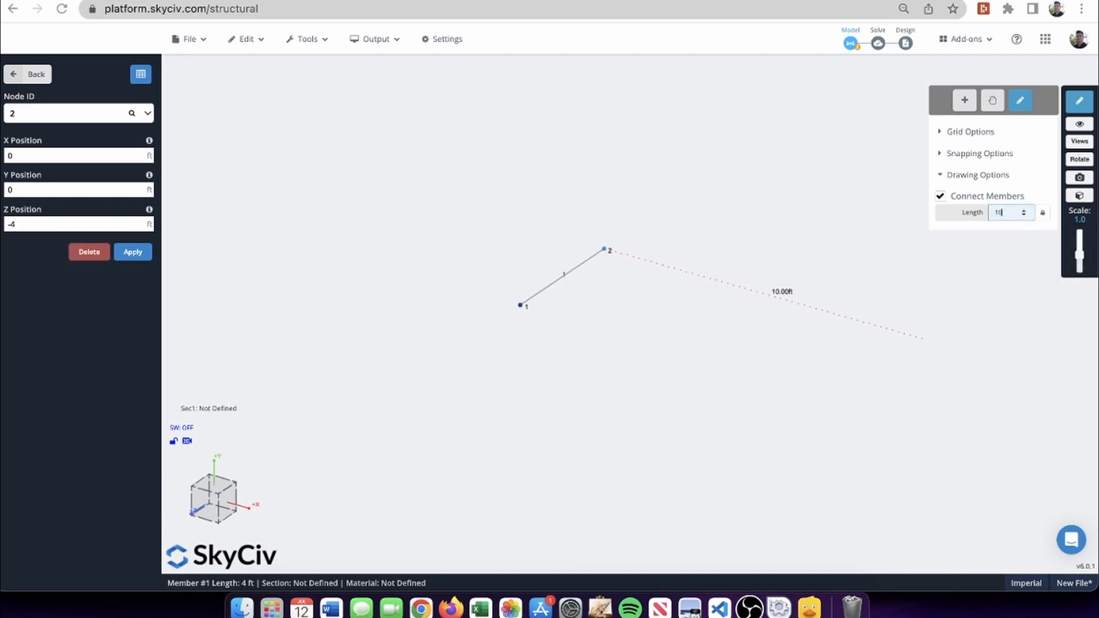
key(Return)
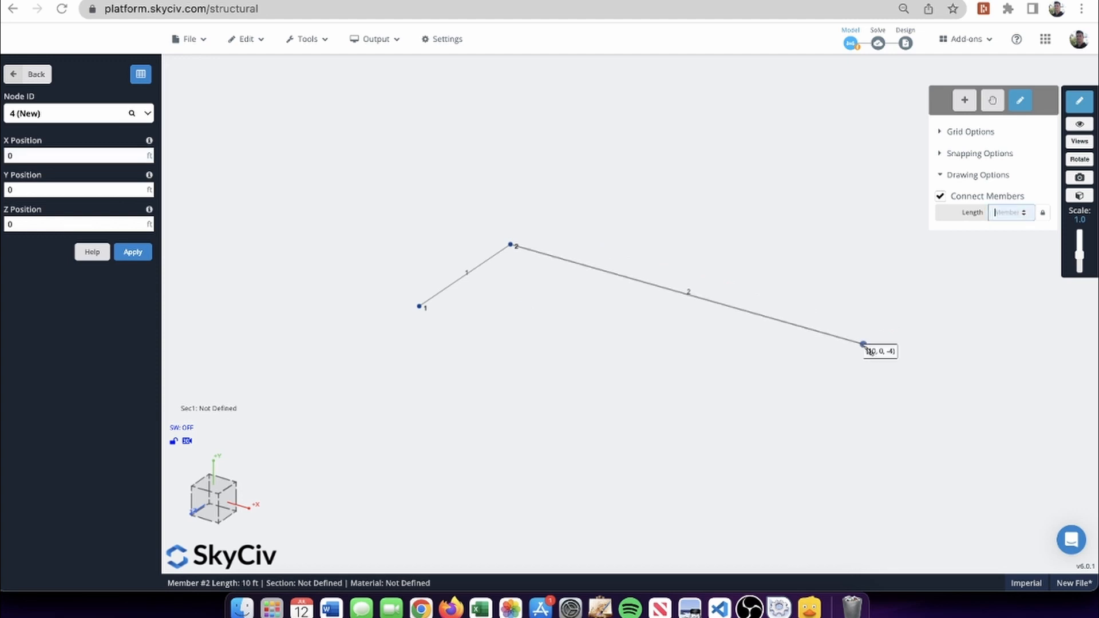
click(771, 406)
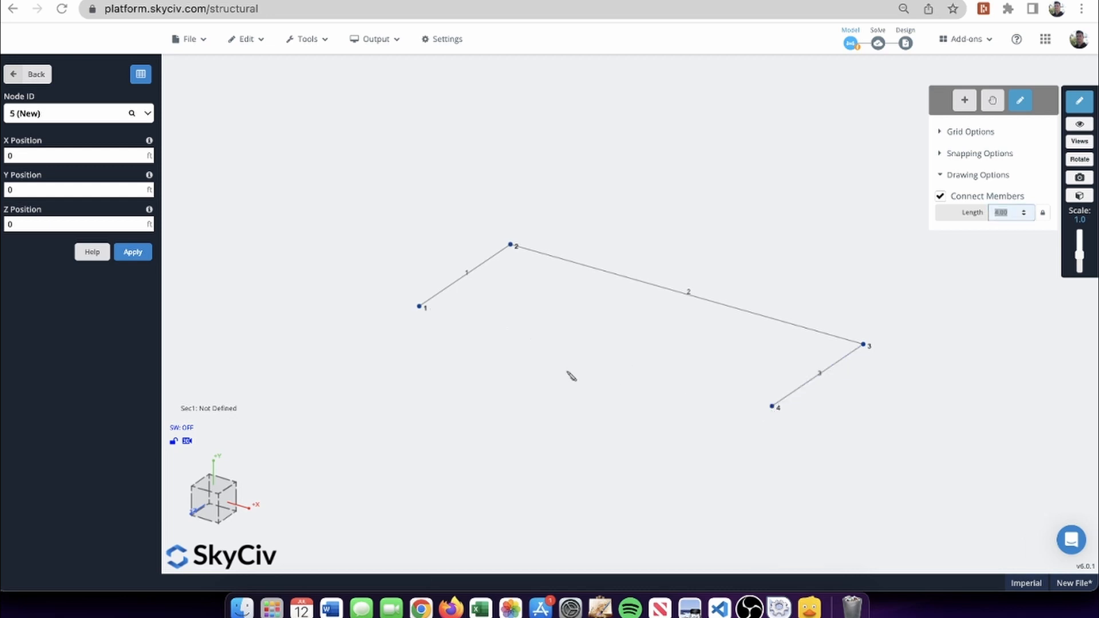
click(419, 308)
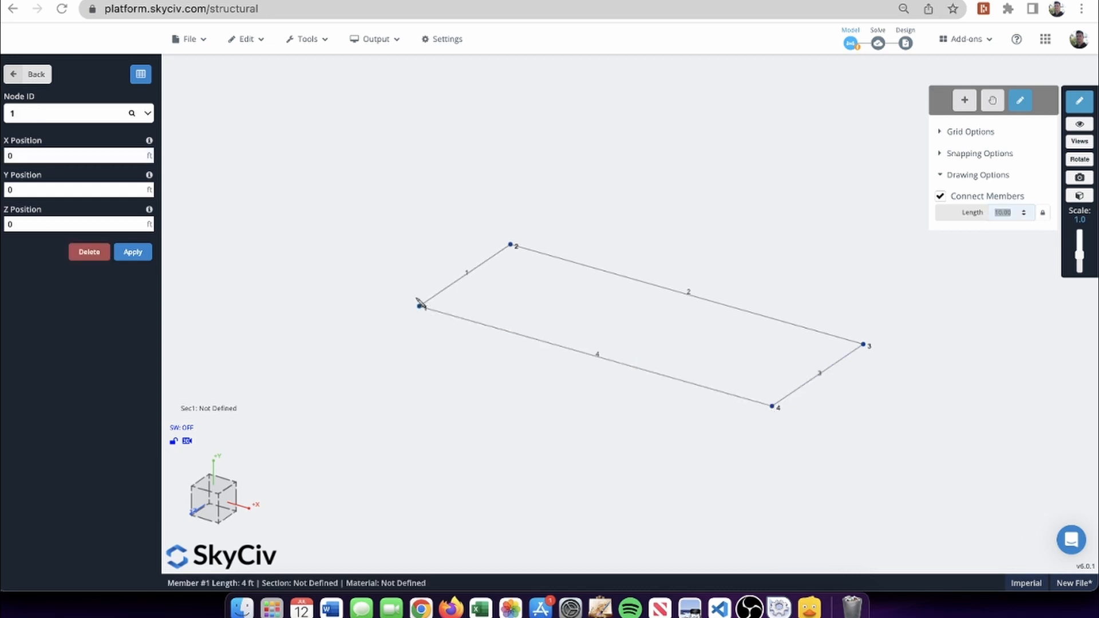
- Draw the end frame with a 5 ft vertical member up from node 2, a 4 ft top member and a vertical member down to node 1
click(479, 287)
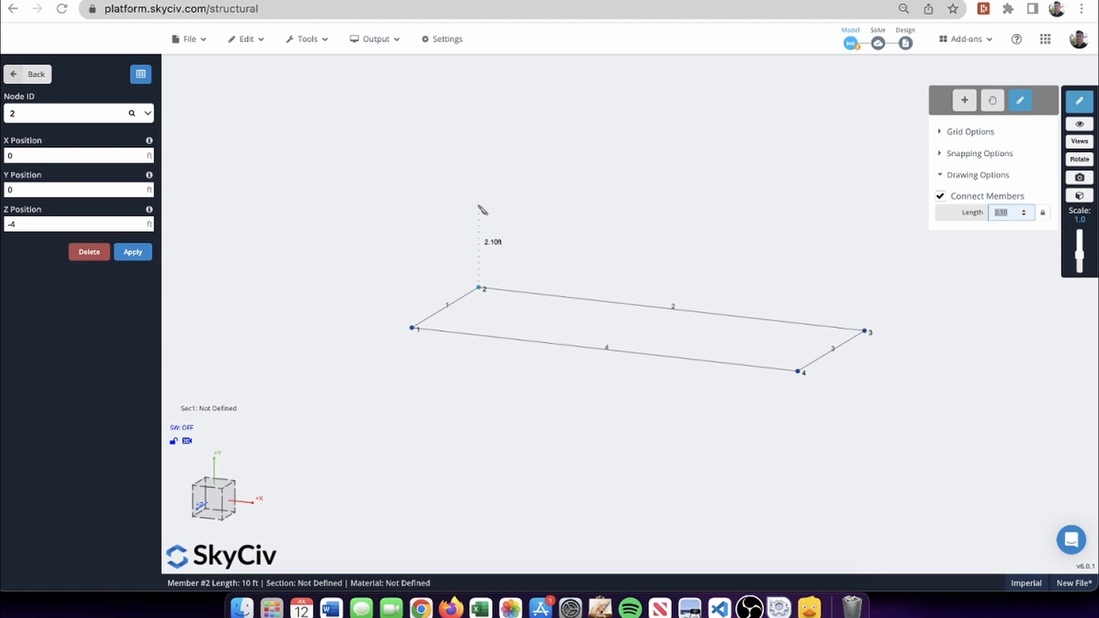
text(5)
key(Return)
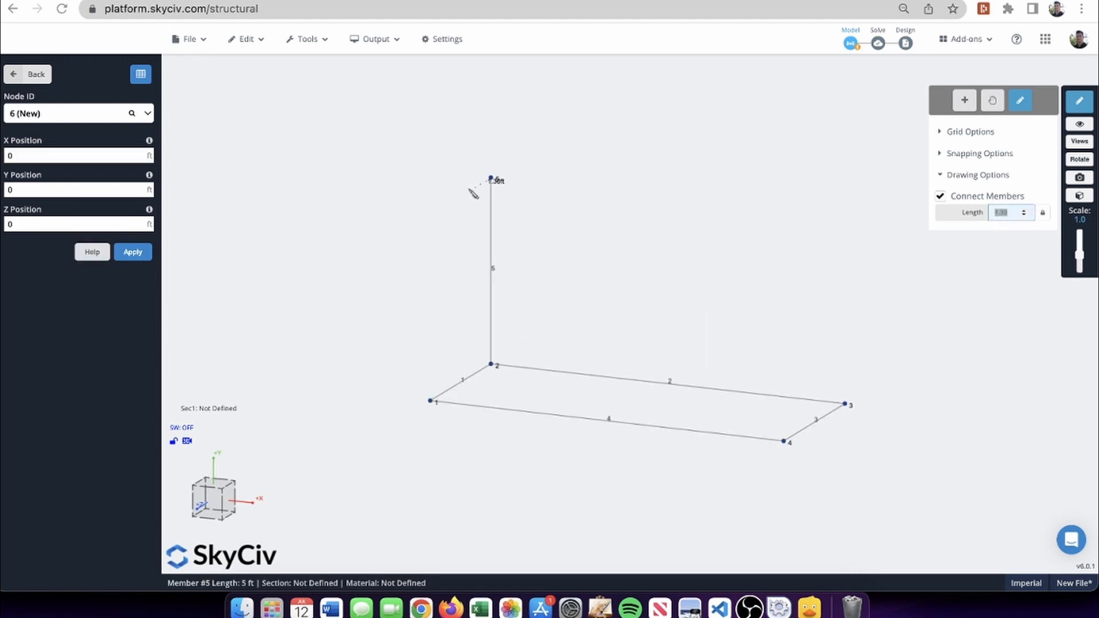
click(430, 216)
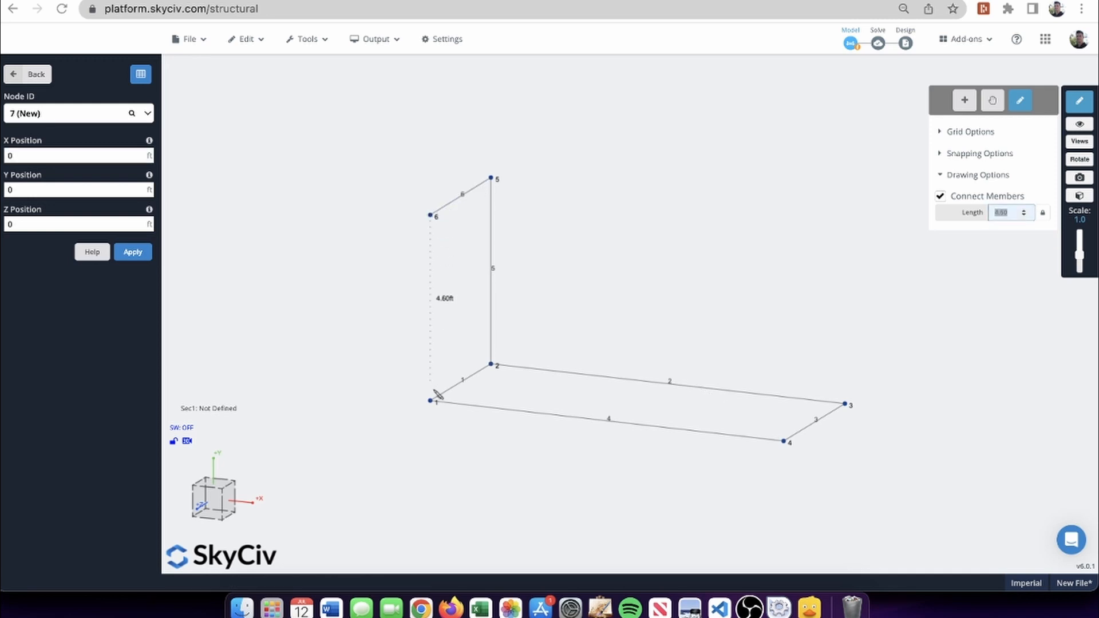
click(431, 401)
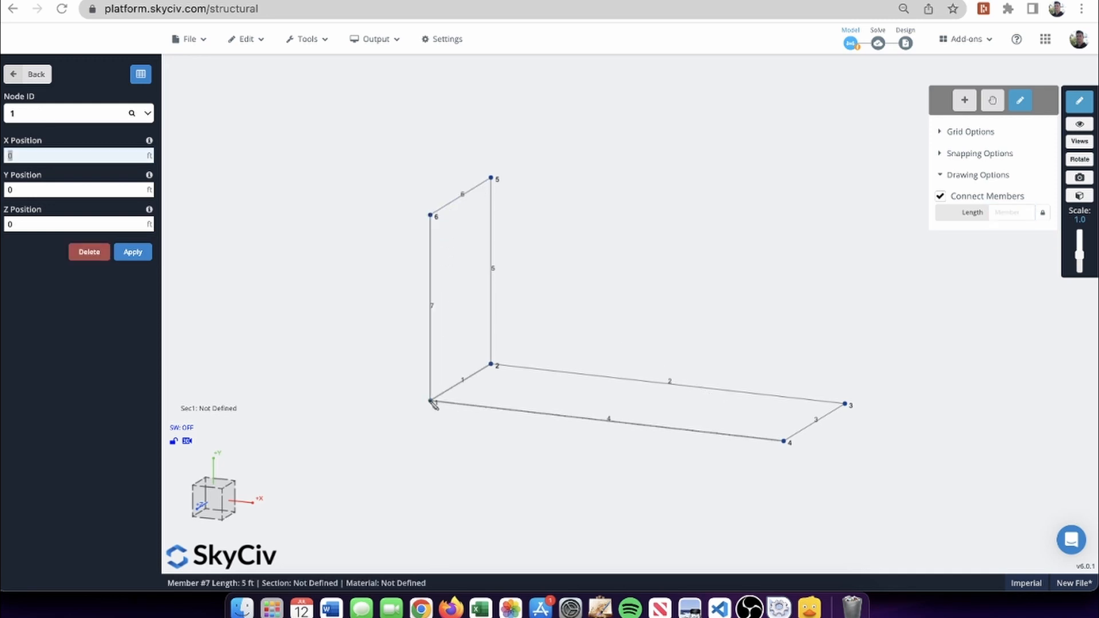
- Draw a 10 ft top member along X from node 5 and a vertical member from its end down to node 3
click(491, 178)
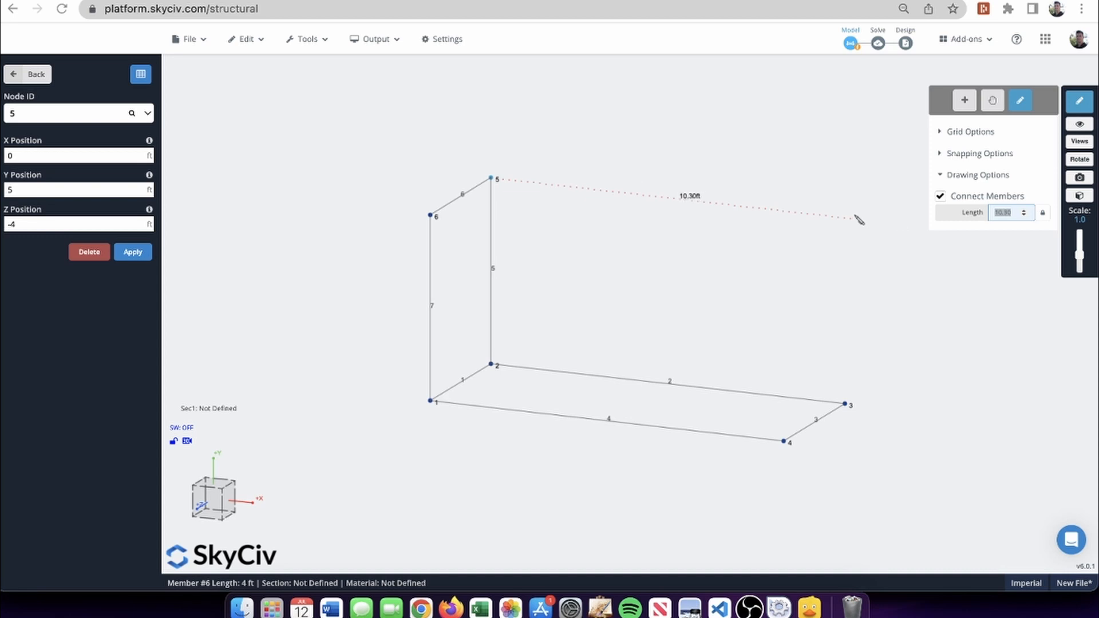
click(845, 218)
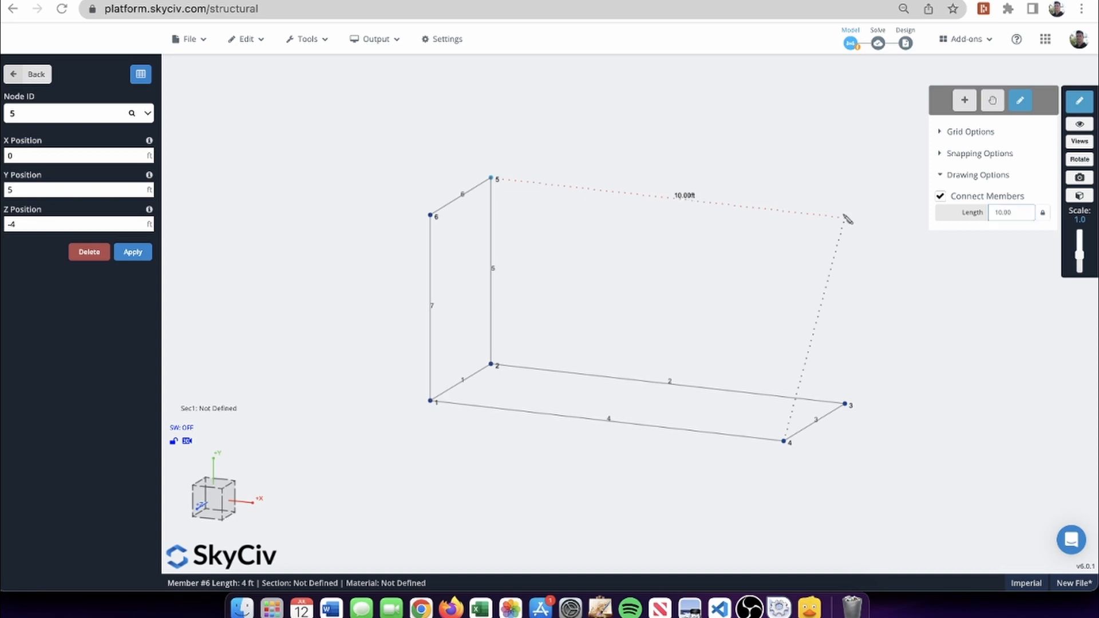
click(844, 404)
- Draw a 10 ft top member along X from node 6 and a vertical member from its end down to node 4
mouse_move(763, 171)
mouse_down()
mouse_move(716, 156)
mouse_move(775, 172)
mouse_up()
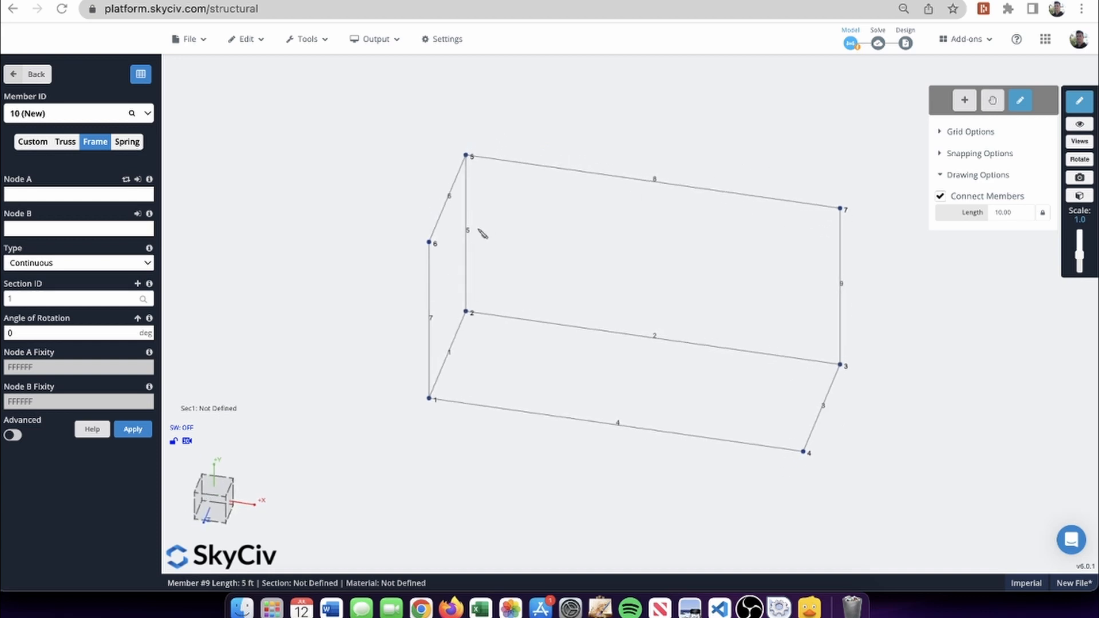
click(430, 243)
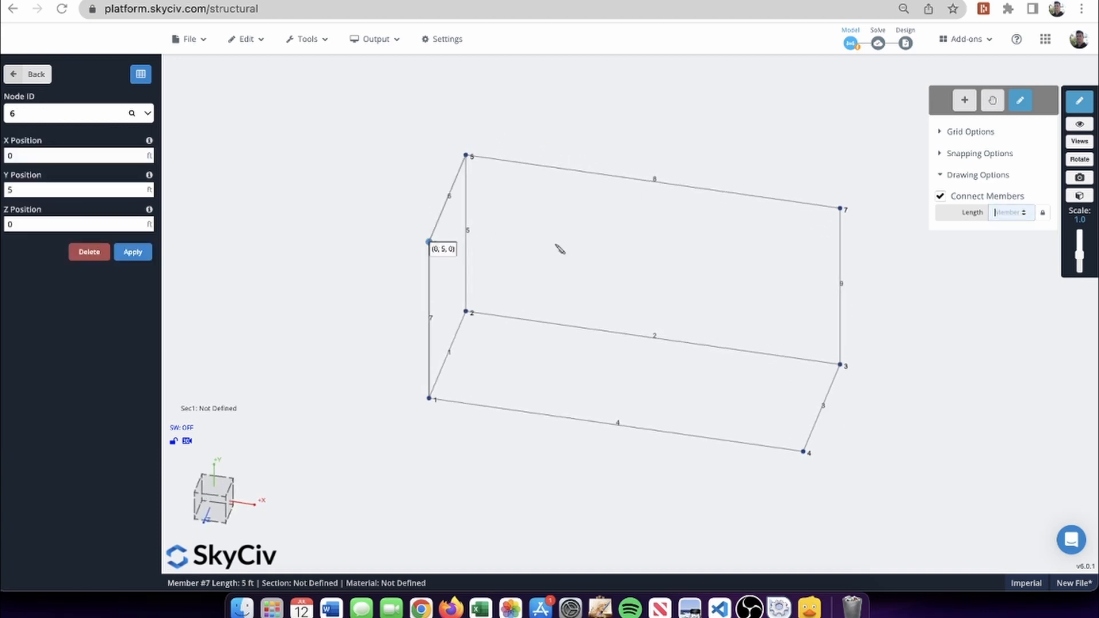
click(803, 294)
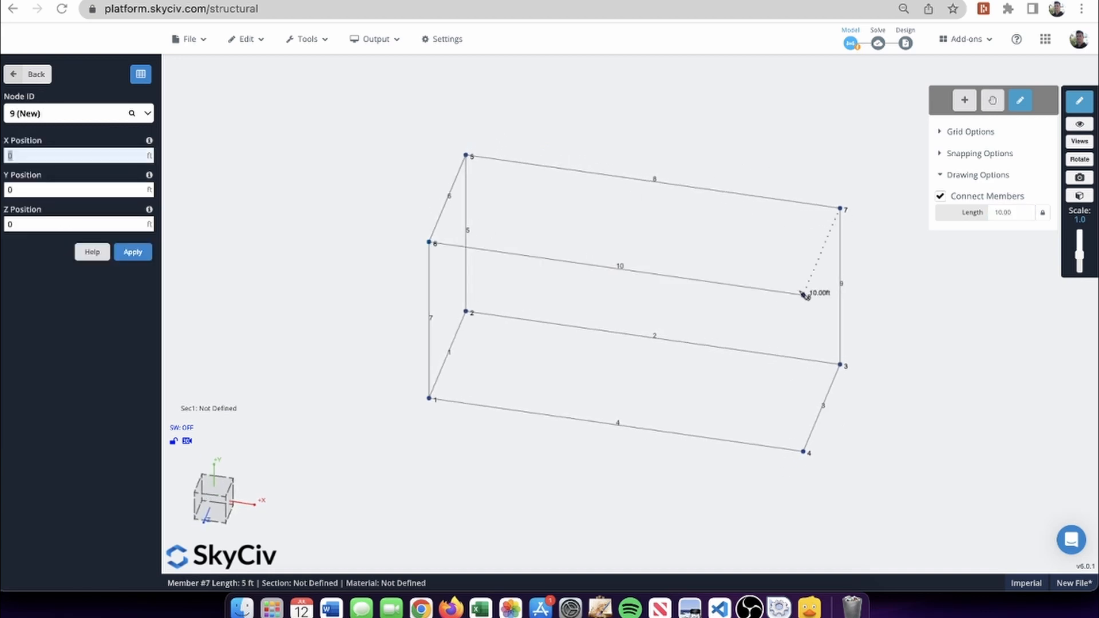
click(803, 452)
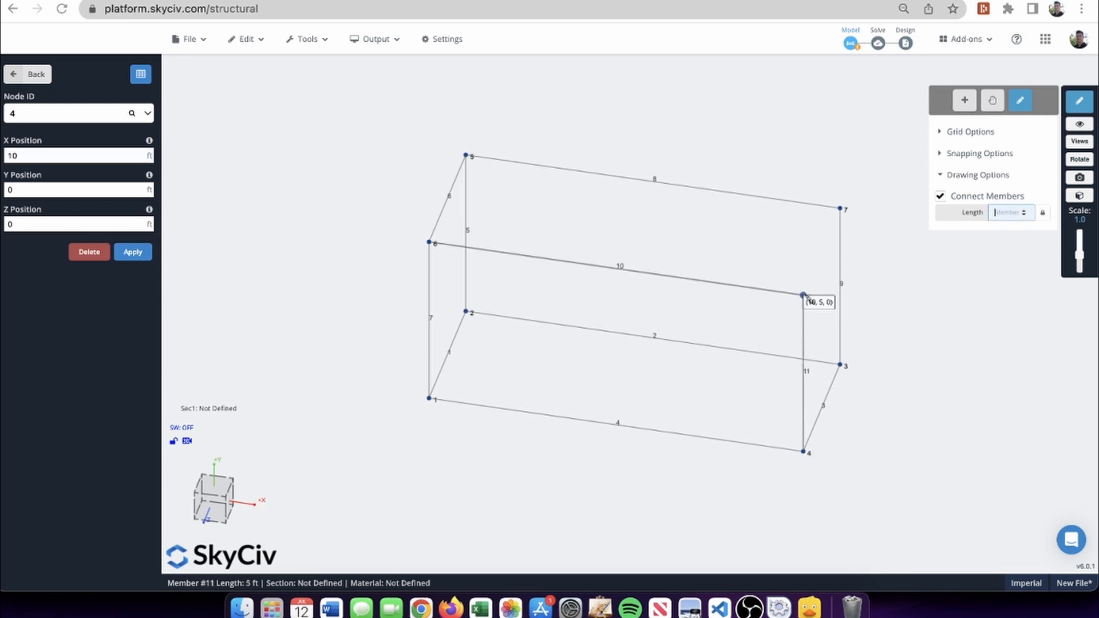
key(Escape)
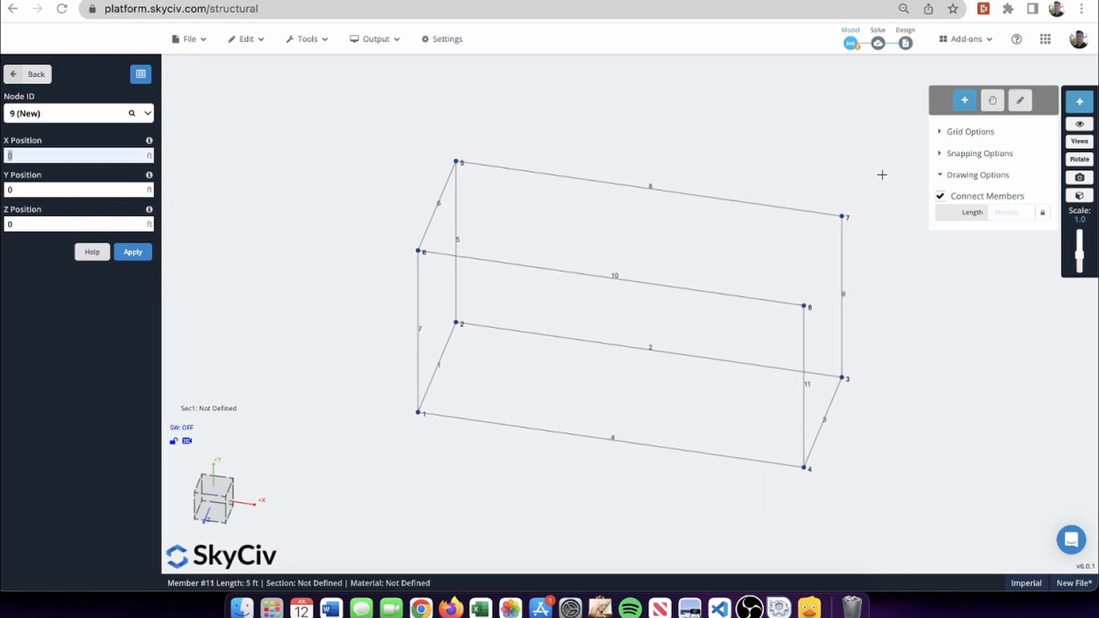
- Connect the top nodes 8 and 7 with a member using the Pen tool, and finish drawing
click(1017, 103)
click(803, 295)
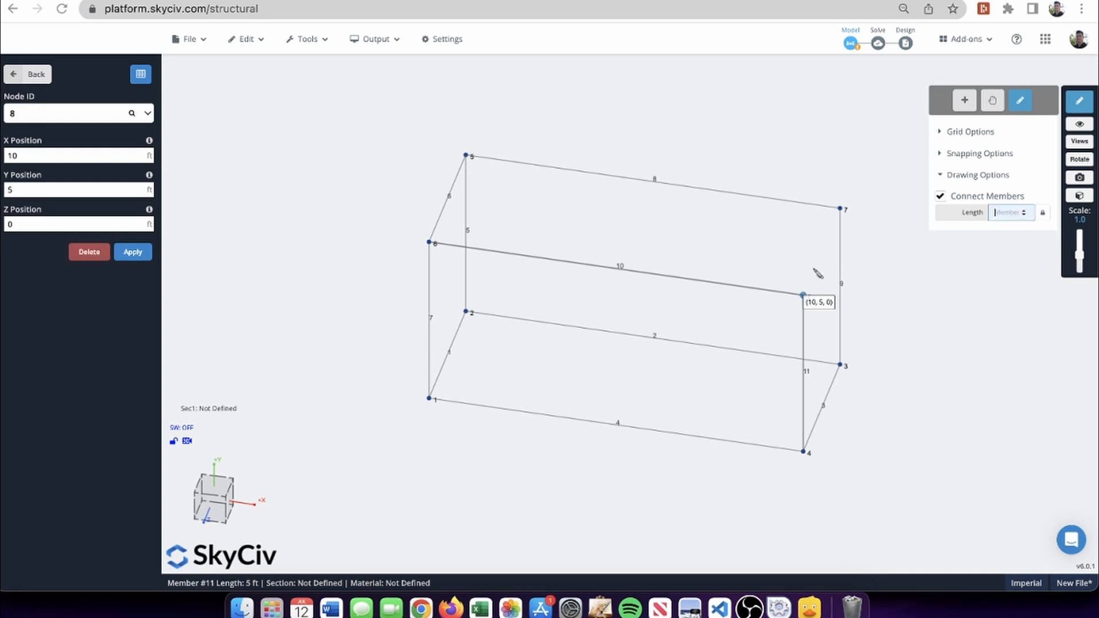
click(840, 210)
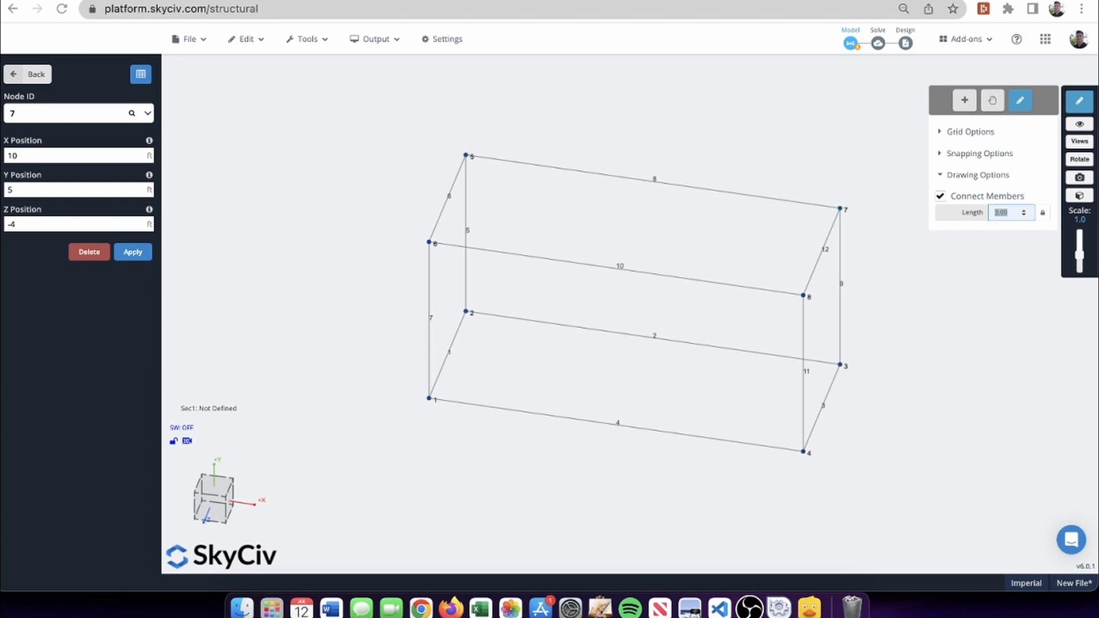
key(Escape)
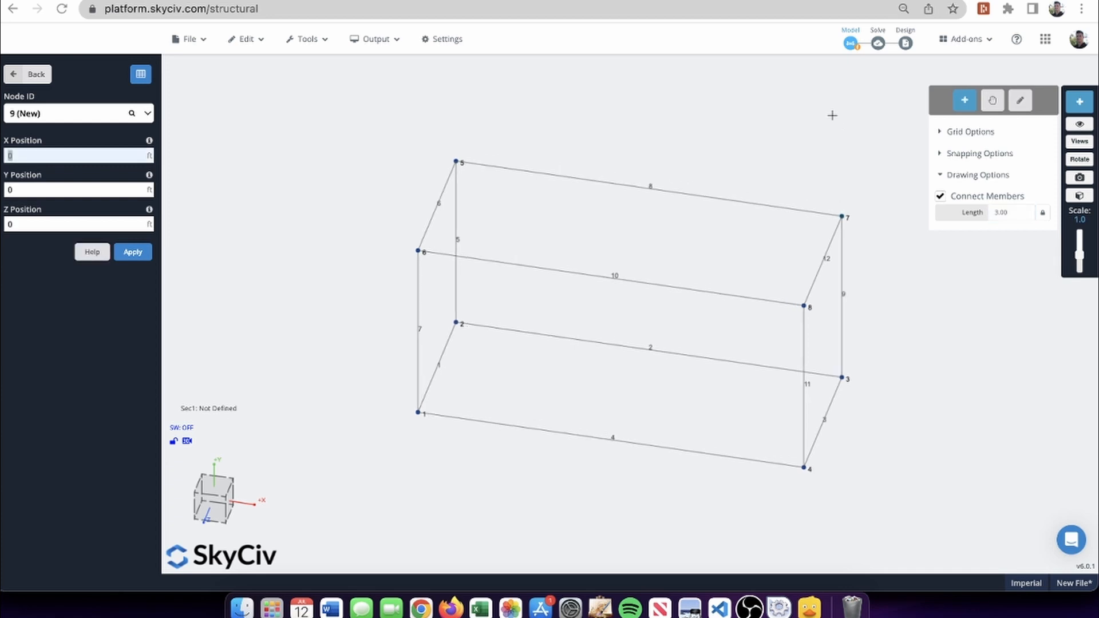
click(1074, 108)
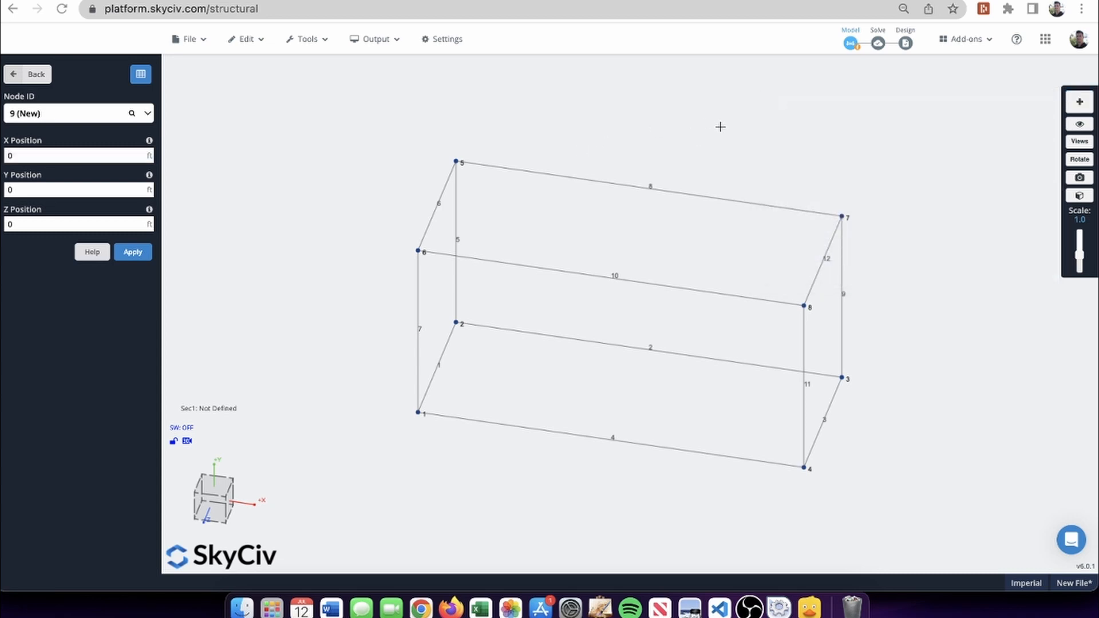
- Set the Z position of nodes 2, 3, 5 and 7 to -6 ft in one multi-edit
drag(719, 126, 657, 113)
drag(784, 149, 733, 144)
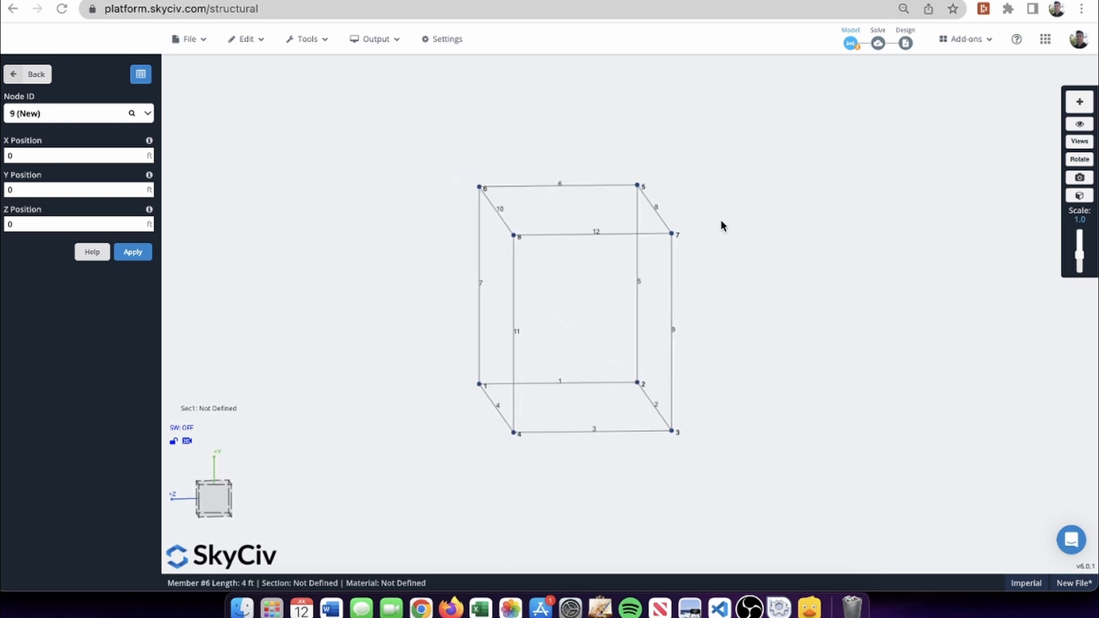
drag(735, 482, 608, 157)
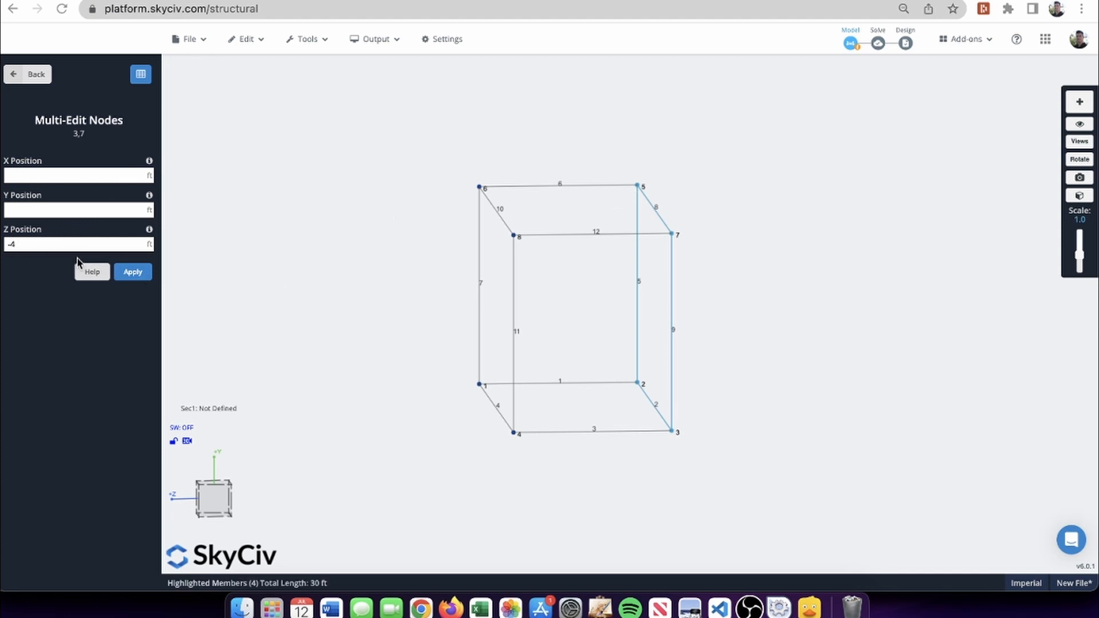
double_click(52, 244)
text(-4)
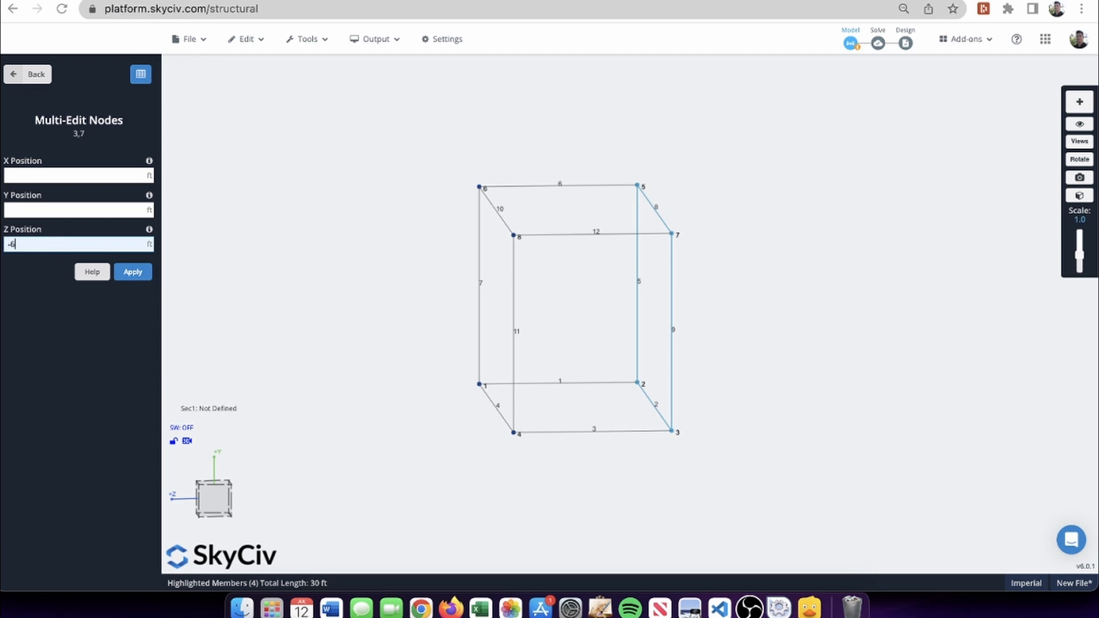
key(Return)
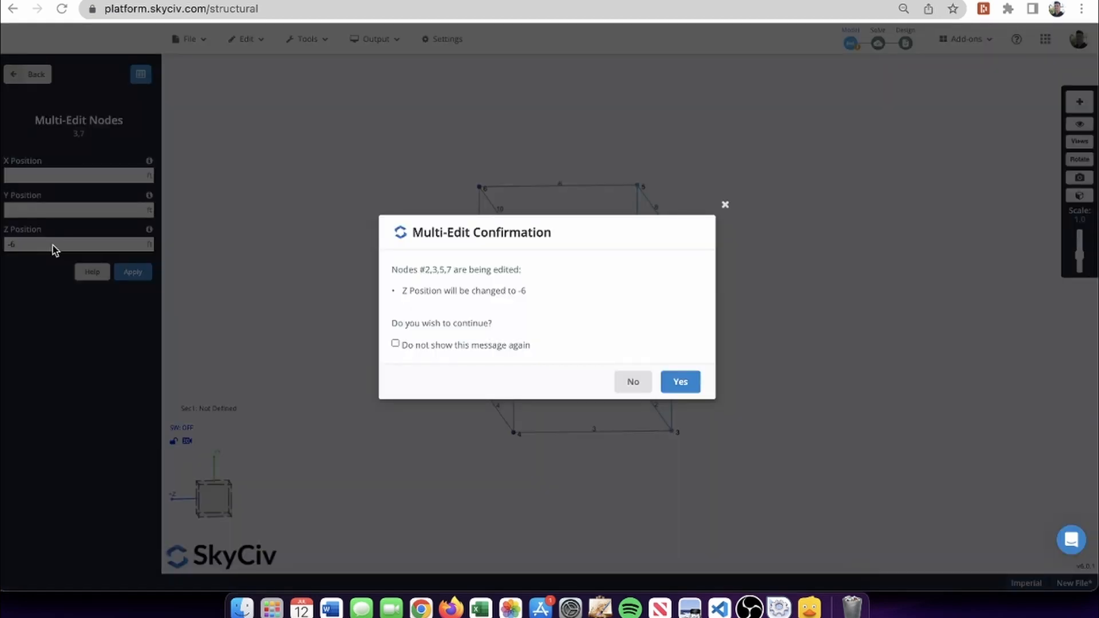
key(Return)
click(411, 170)
- Load the American AISC W shape W6x9 in Structural Steel from the section database as section 1
drag(379, 171, 453, 174)
right_drag(400, 170, 454, 233)
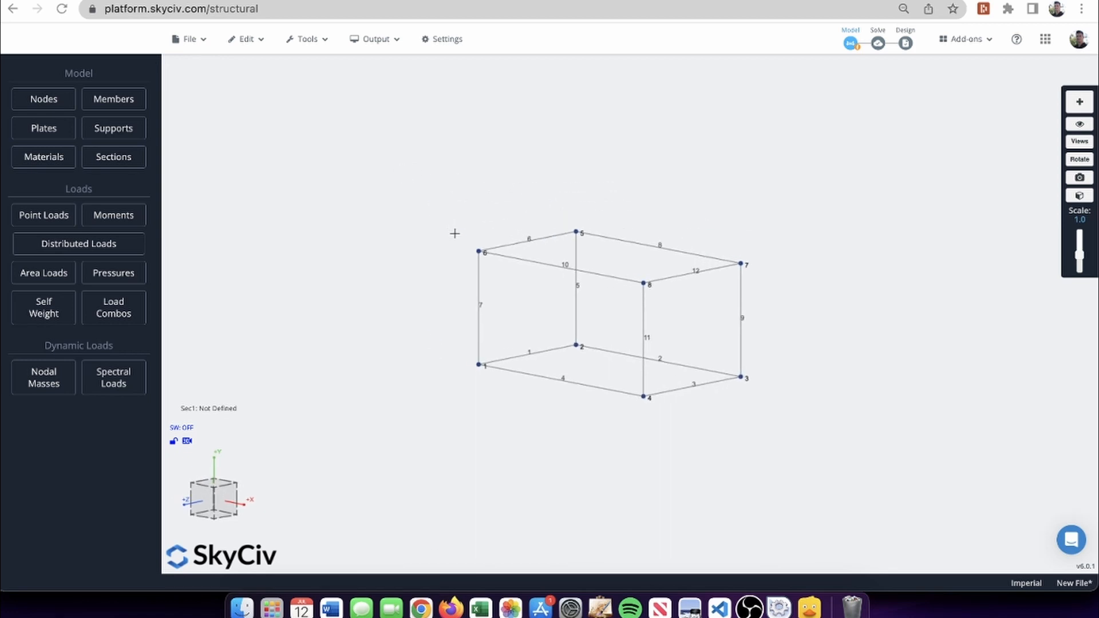
click(215, 409)
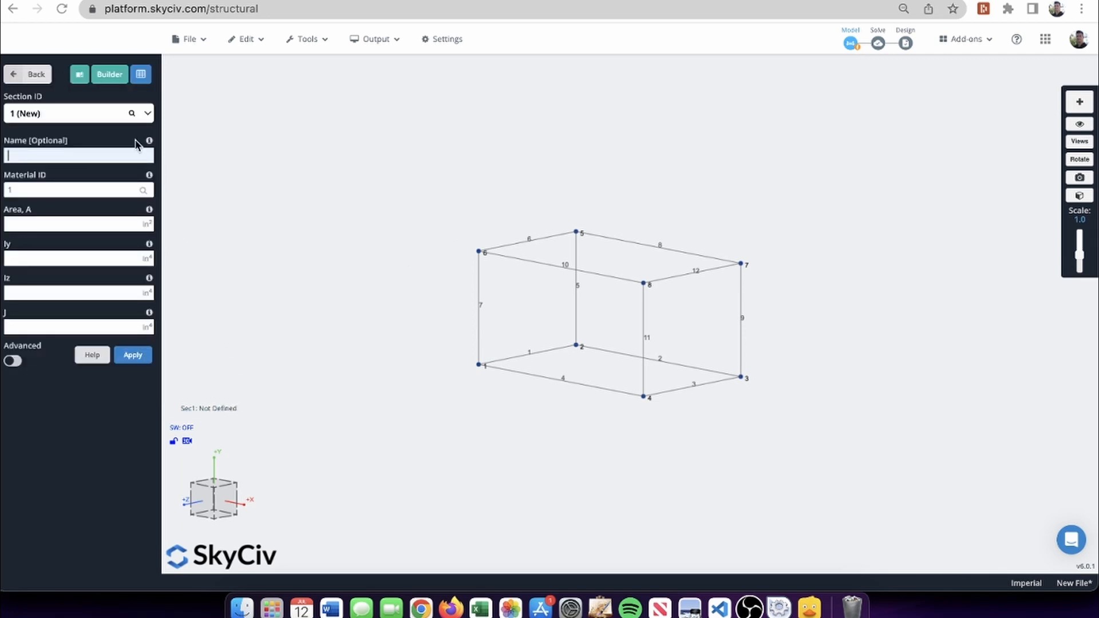
click(80, 78)
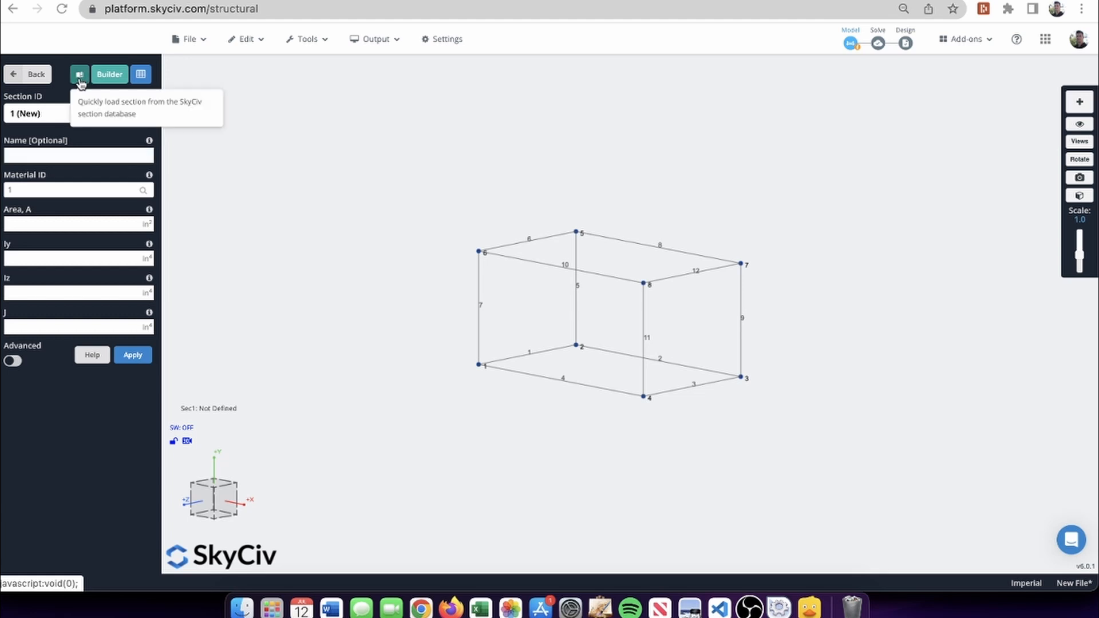
click(496, 269)
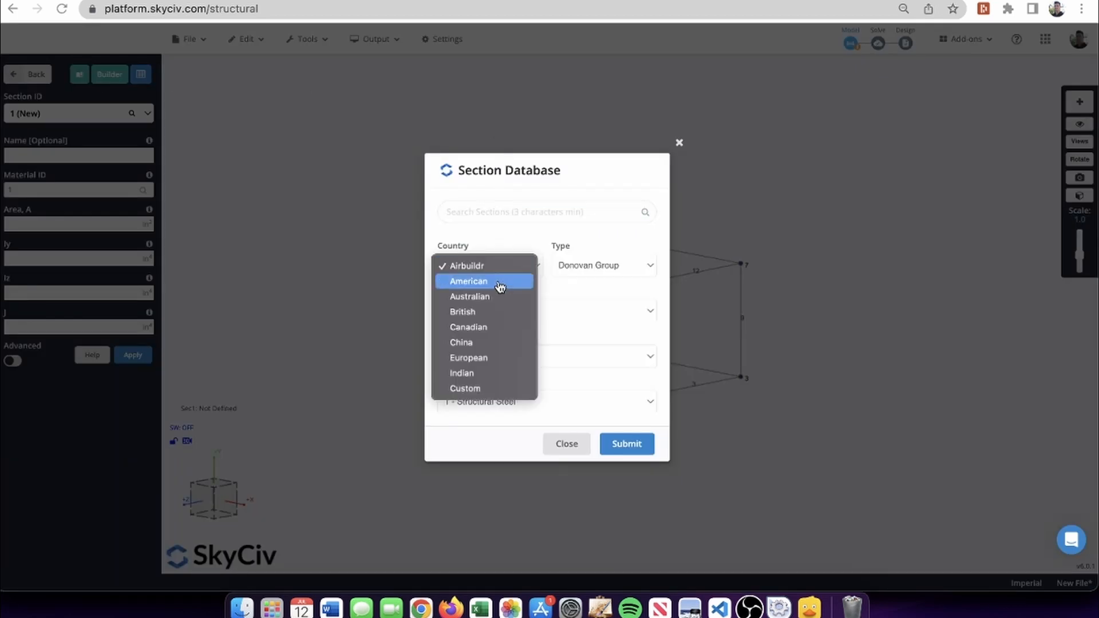
click(499, 282)
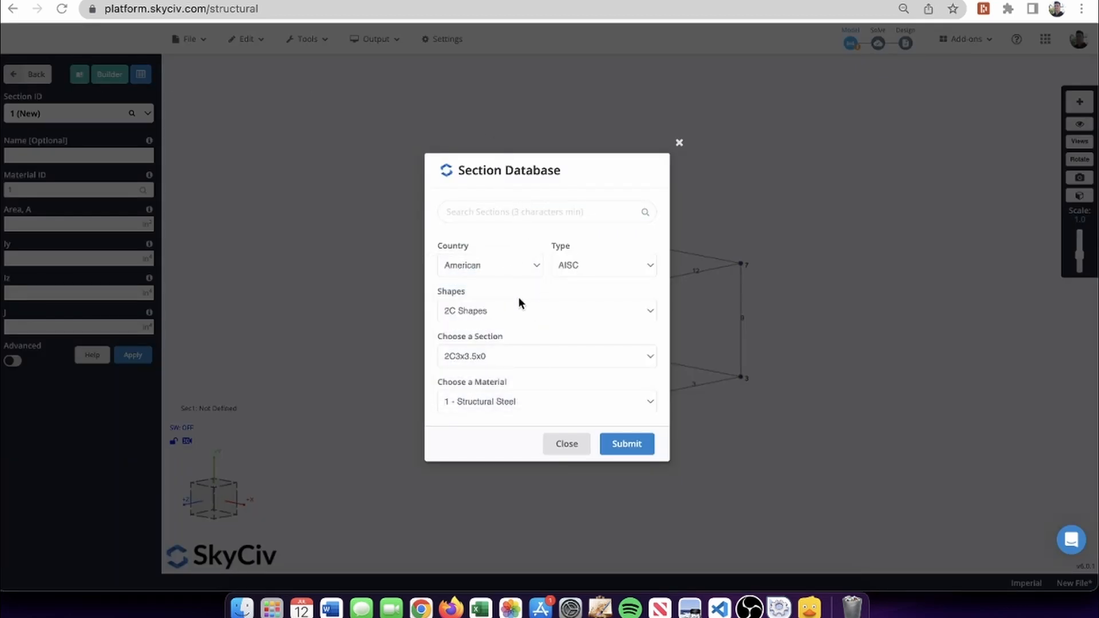
click(515, 309)
scroll(492, 440, down, 2)
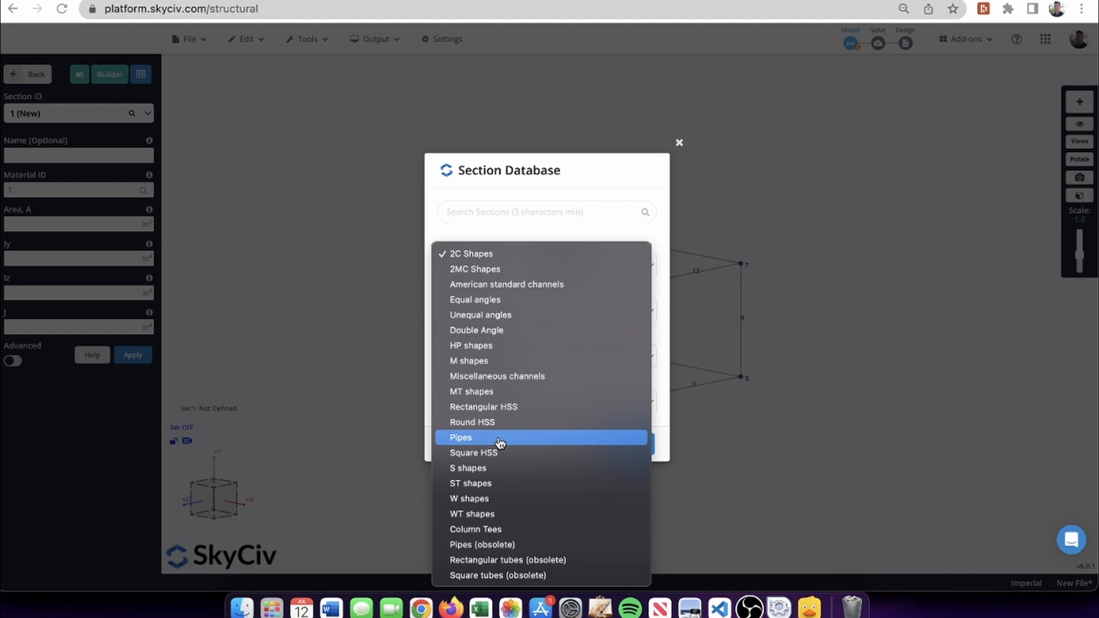
click(493, 499)
click(481, 354)
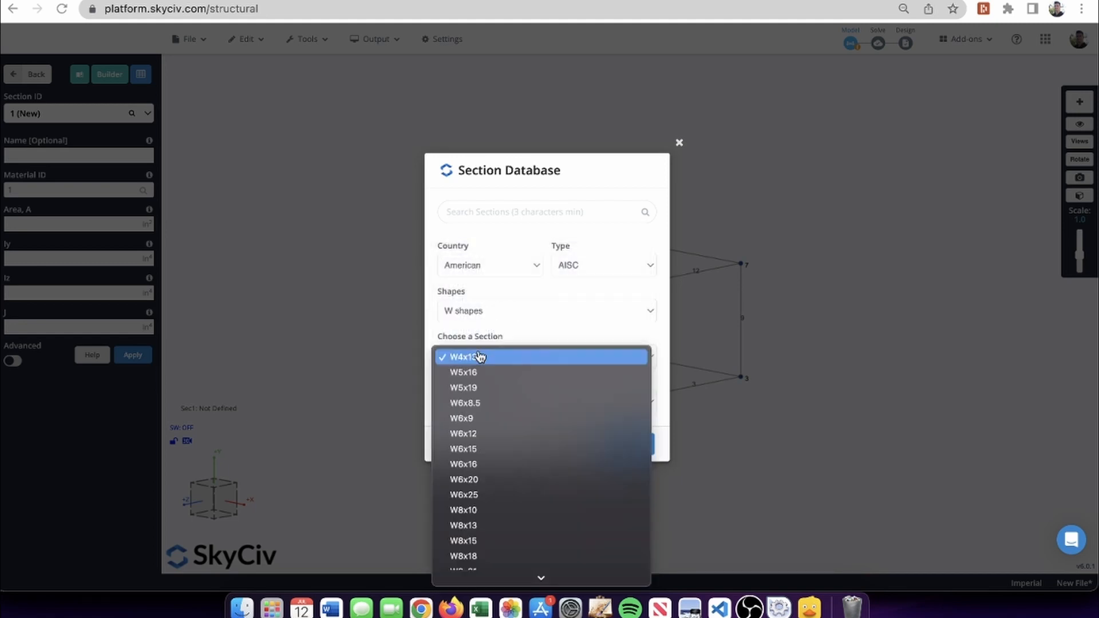
scroll(496, 392, down, 1)
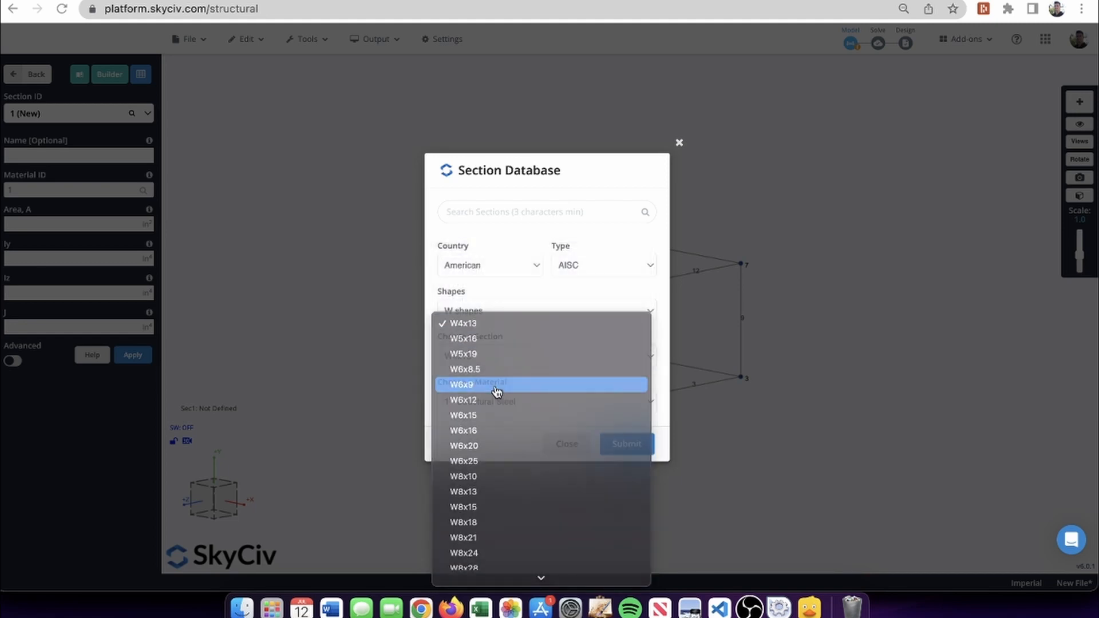
click(495, 387)
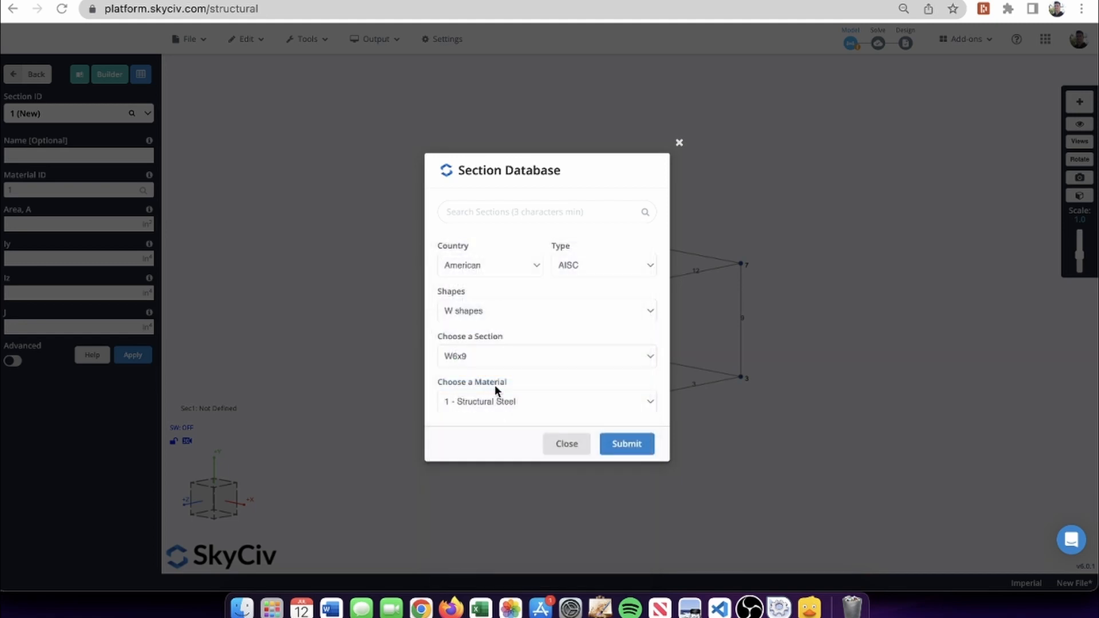
click(629, 449)
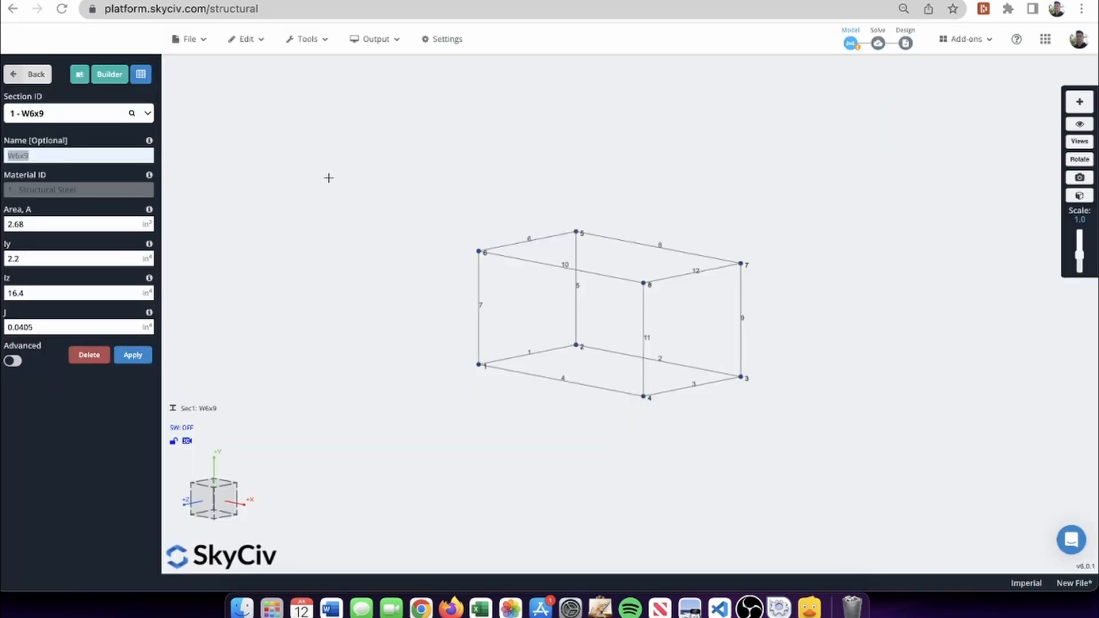
click(307, 39)
click(308, 64)
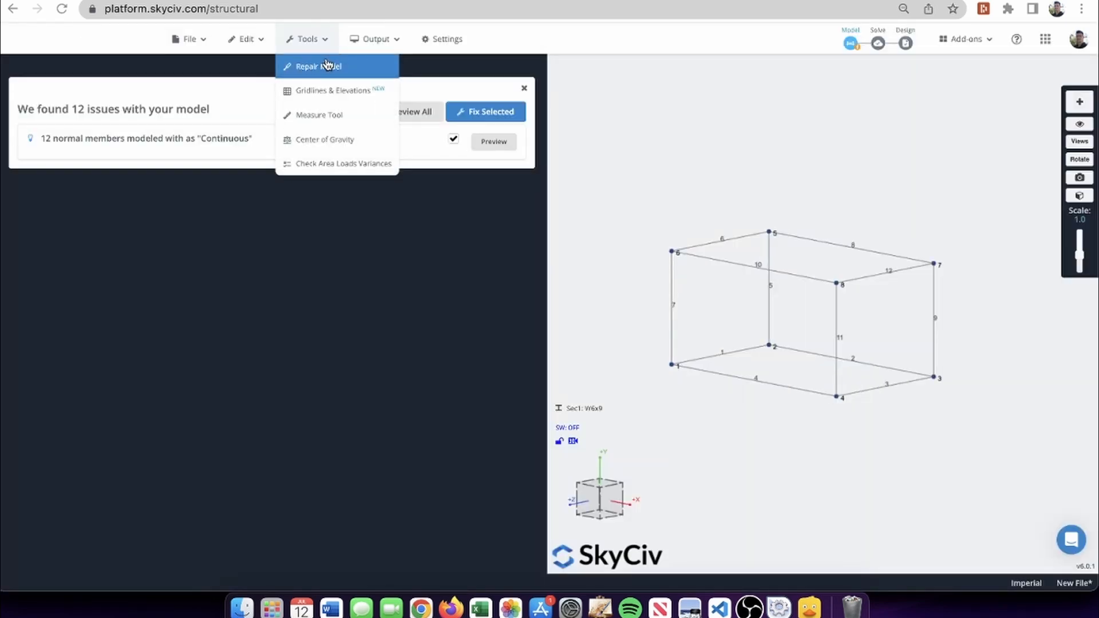
click(524, 90)
- Show the 3D render to examine the frame's member sections and orientation, and return to the normal wireframe view
click(359, 39)
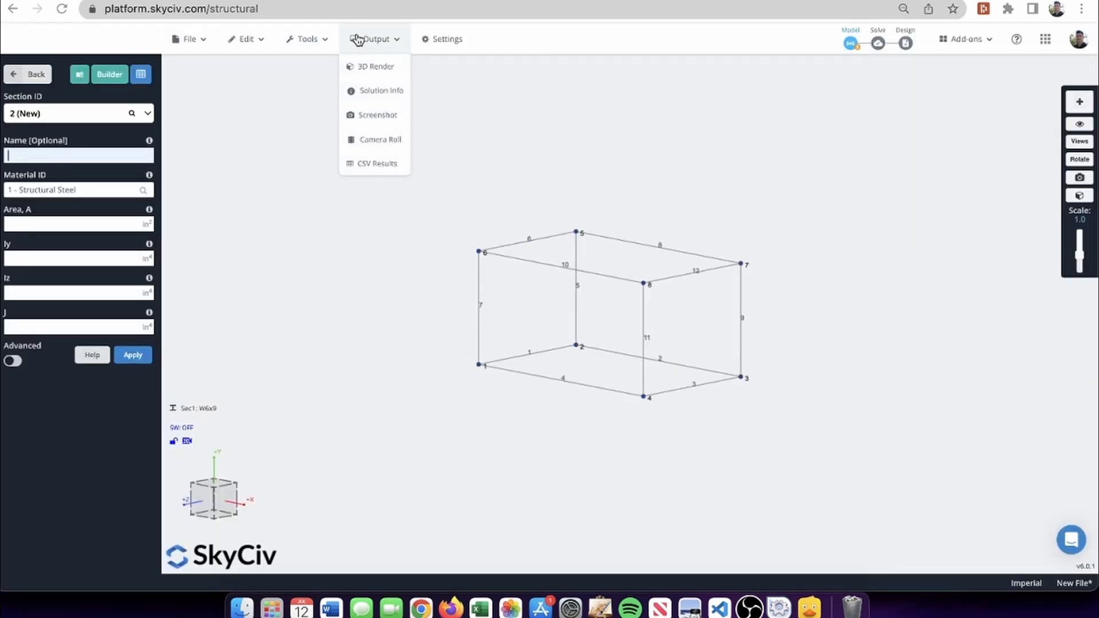
click(369, 67)
mouse_move(638, 196)
mouse_down()
mouse_move(508, 201)
mouse_move(644, 211)
mouse_up()
scroll(645, 212, up, 5)
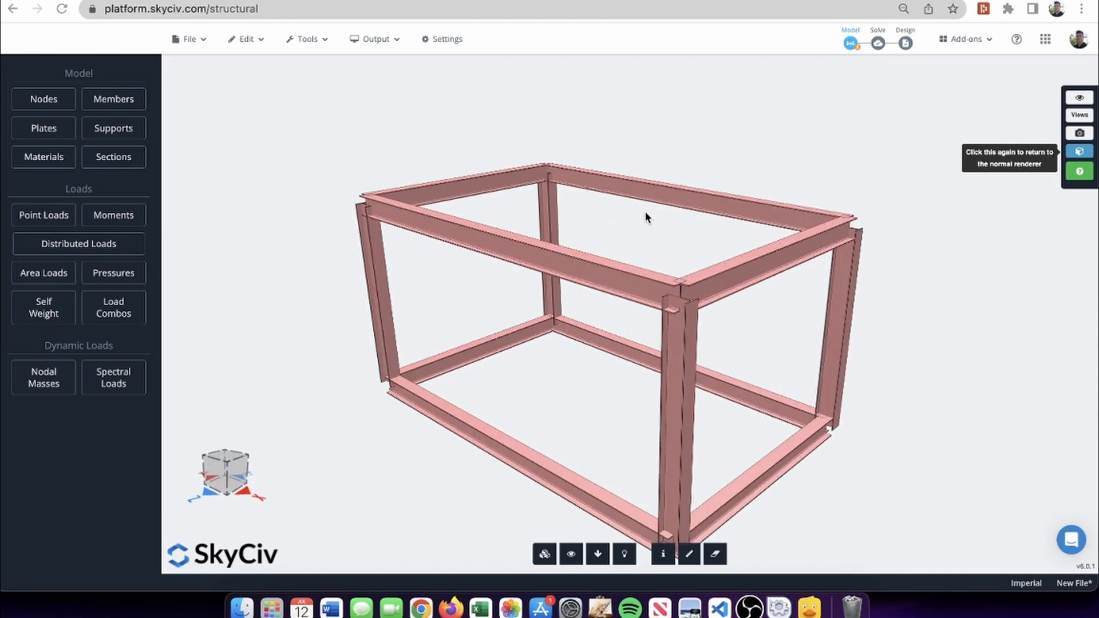
scroll(645, 212, down, 5)
mouse_move(544, 226)
mouse_down()
mouse_move(628, 231)
mouse_move(525, 218)
mouse_up()
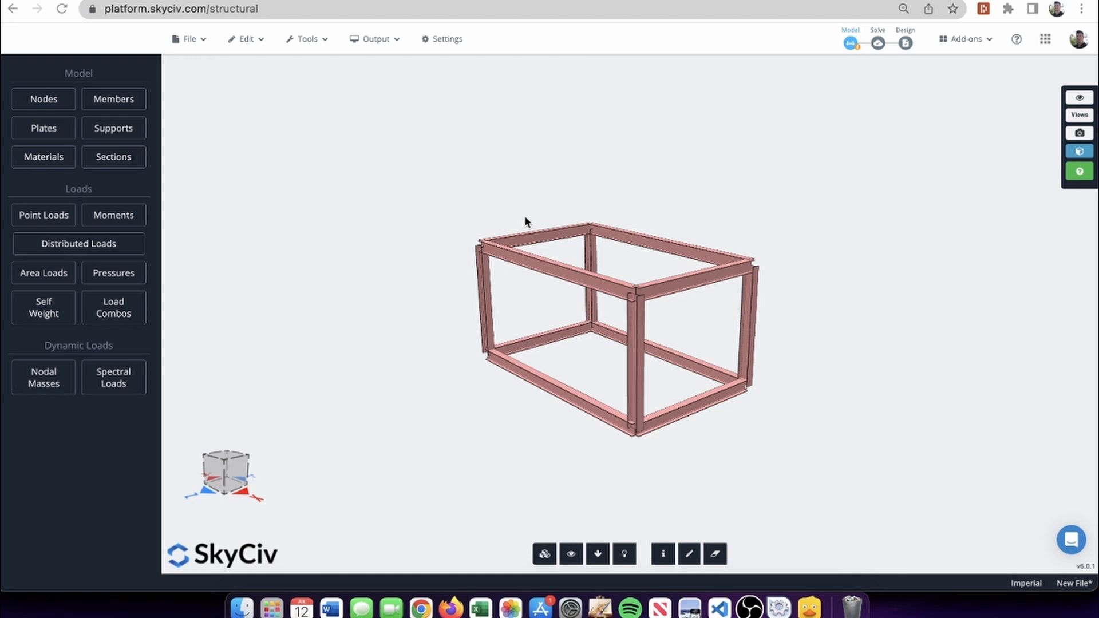
right_drag(623, 184, 600, 216)
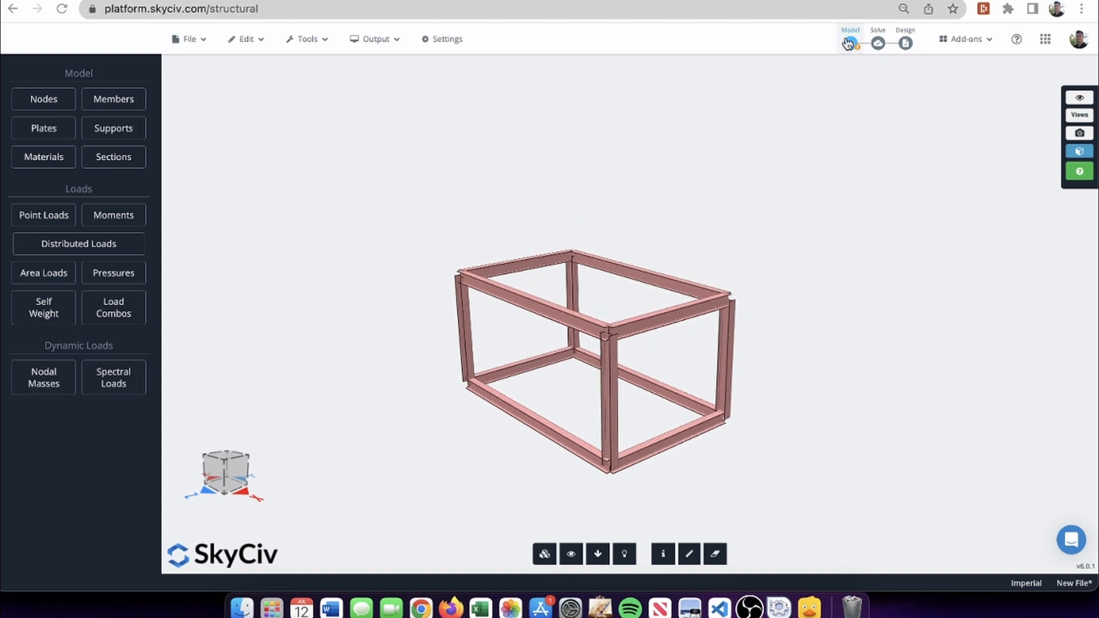
click(378, 39)
click(385, 67)
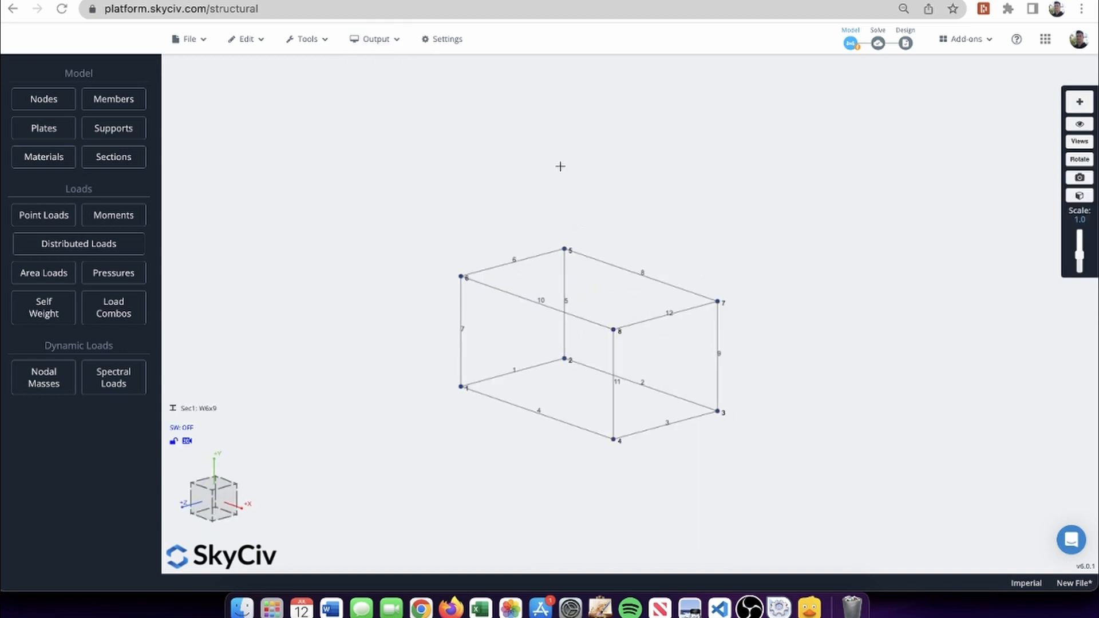
- Split member 10 between nodes 6 and 8 at 50% of its length
drag(632, 163, 693, 177)
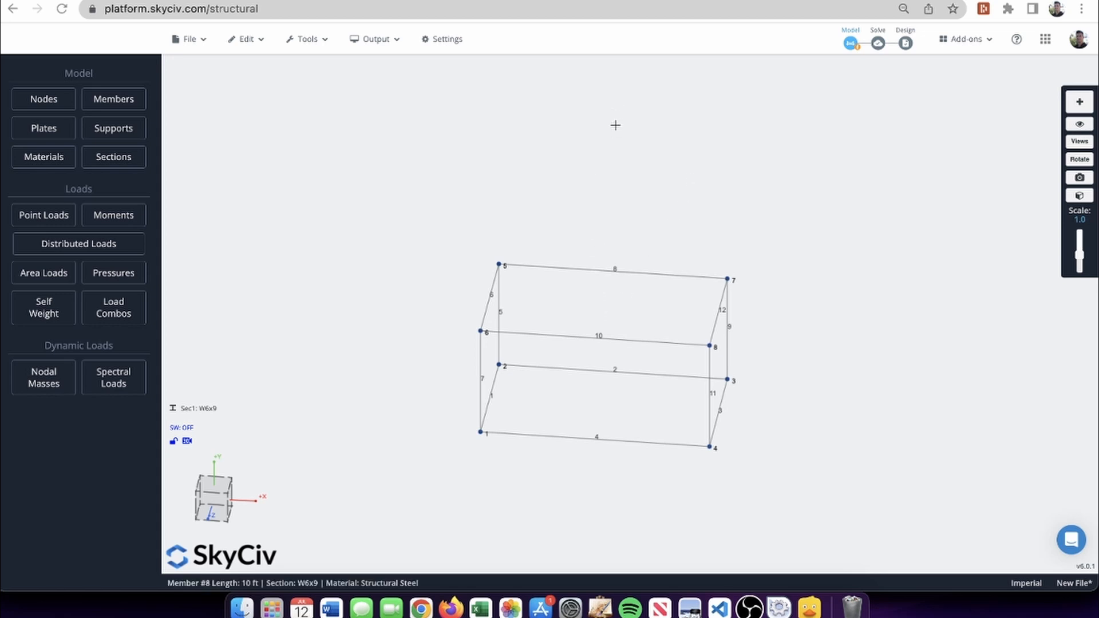
drag(615, 125, 593, 143)
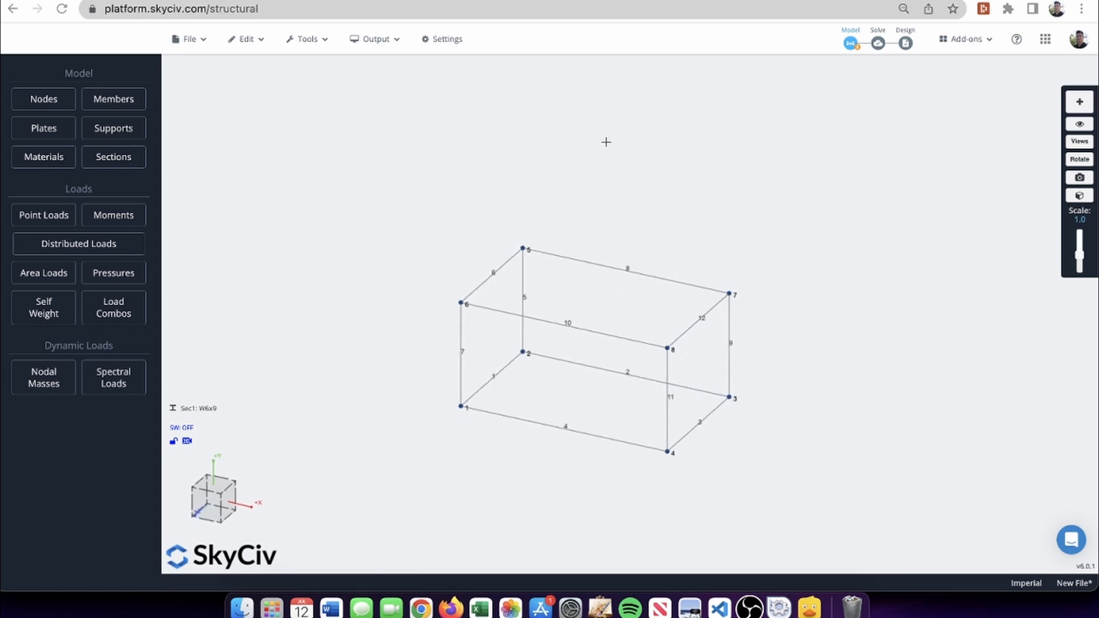
drag(606, 142, 638, 143)
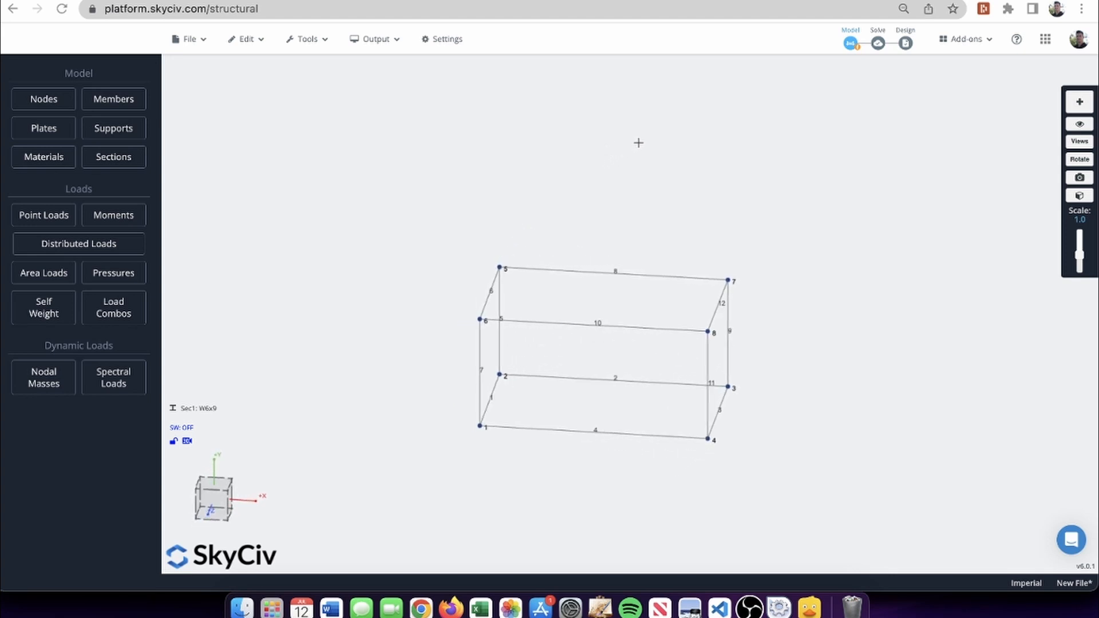
click(564, 321)
right_click(564, 322)
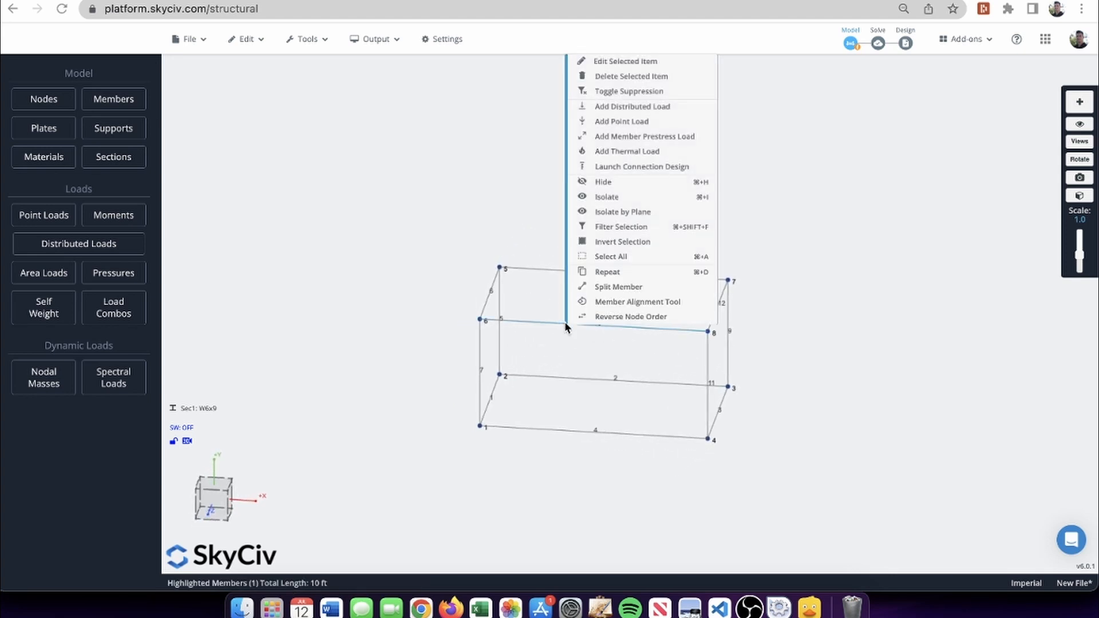
click(623, 290)
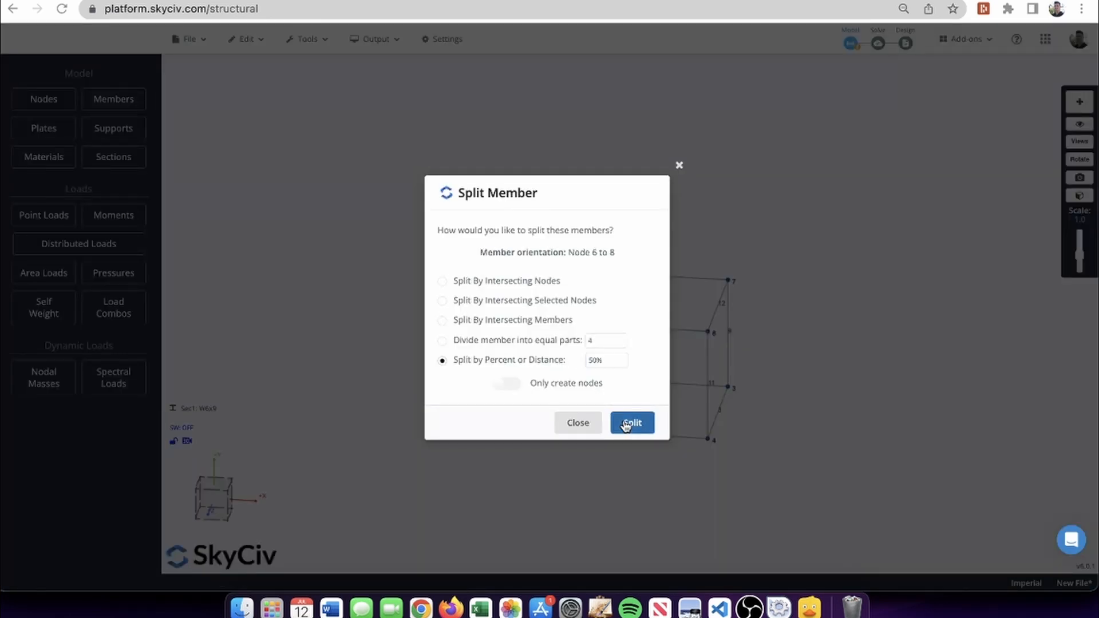
click(630, 422)
- Split member 6 between nodes 5 and 6 at 50% of its length
drag(587, 310, 540, 315)
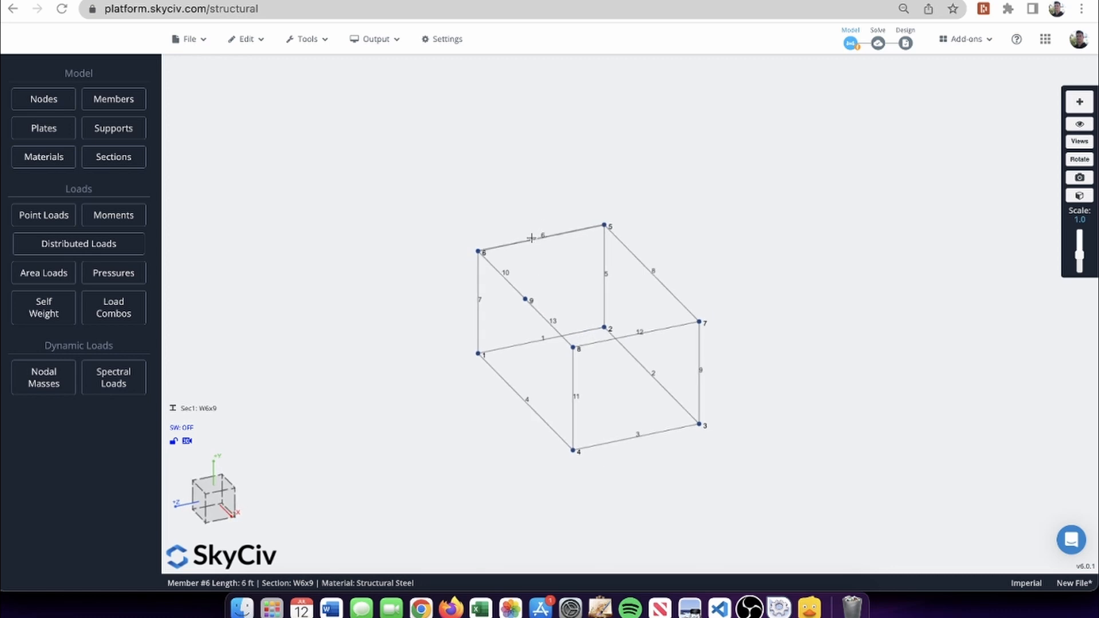
right_click(531, 238)
click(583, 471)
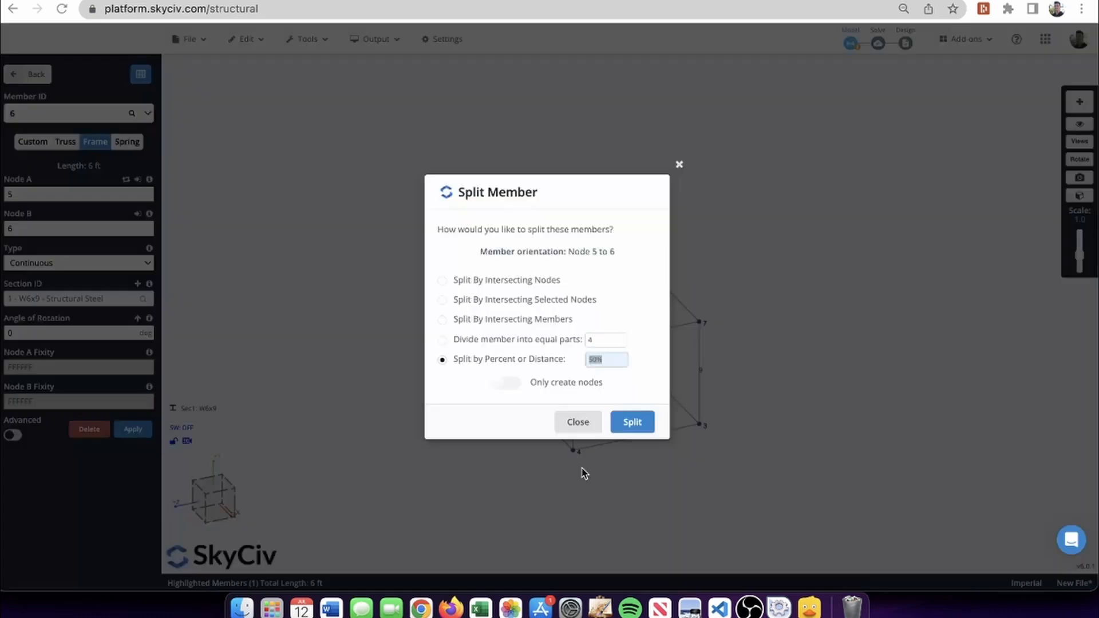
click(630, 423)
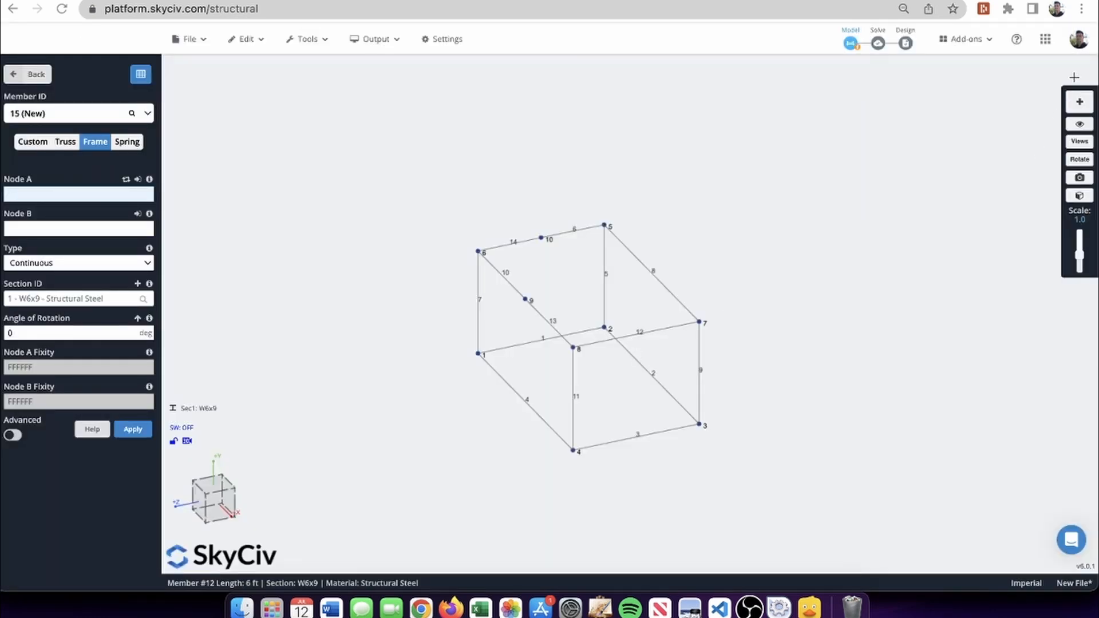
- Draw a 3 ft member inward along Z from node 9 with the Pen tool, and delete the member while keeping its end node
click(1079, 101)
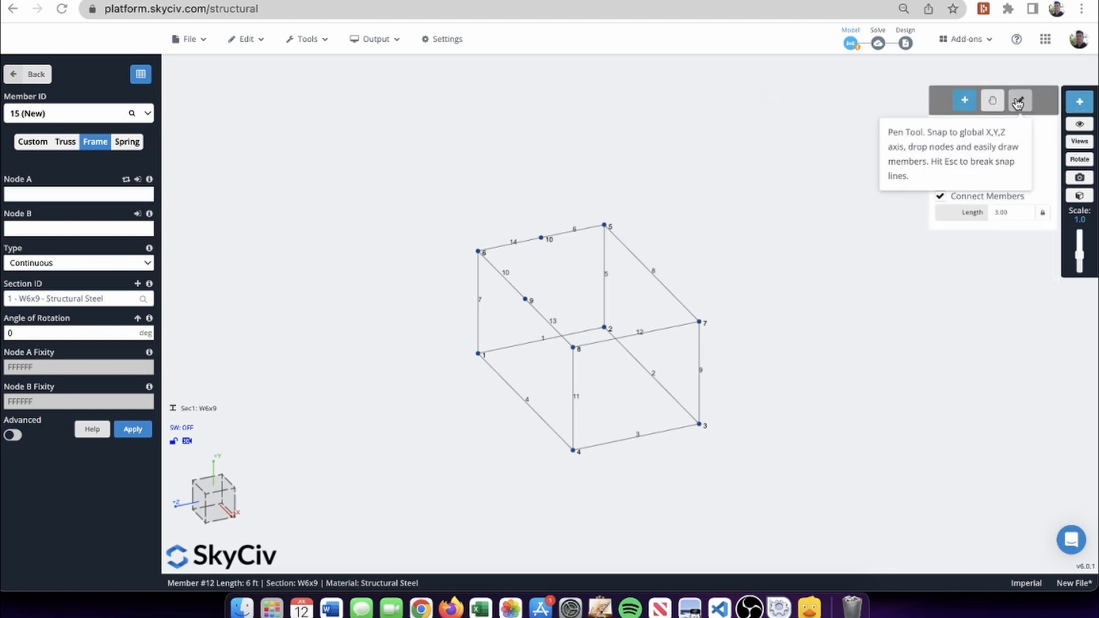
click(1020, 101)
click(549, 252)
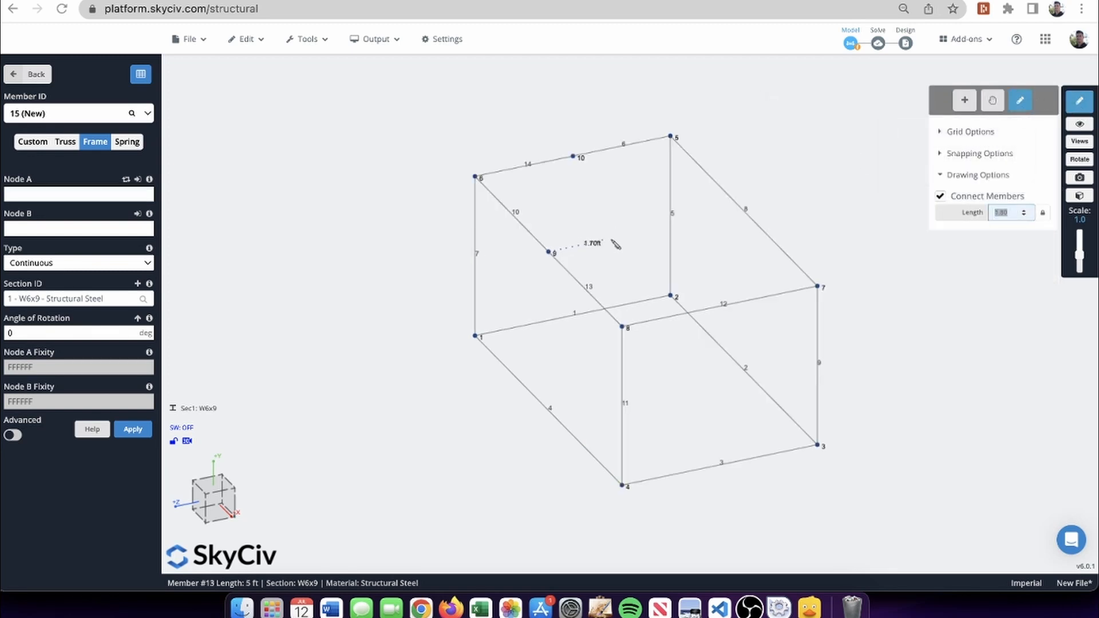
click(649, 233)
key(Escape)
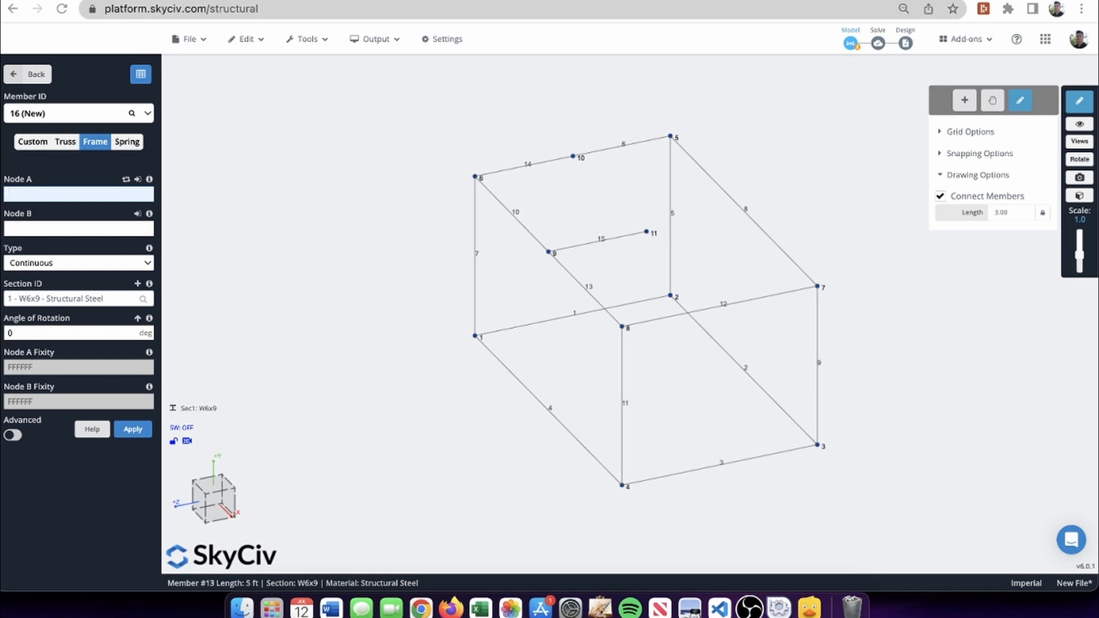
drag(571, 215, 600, 262)
key(Delete)
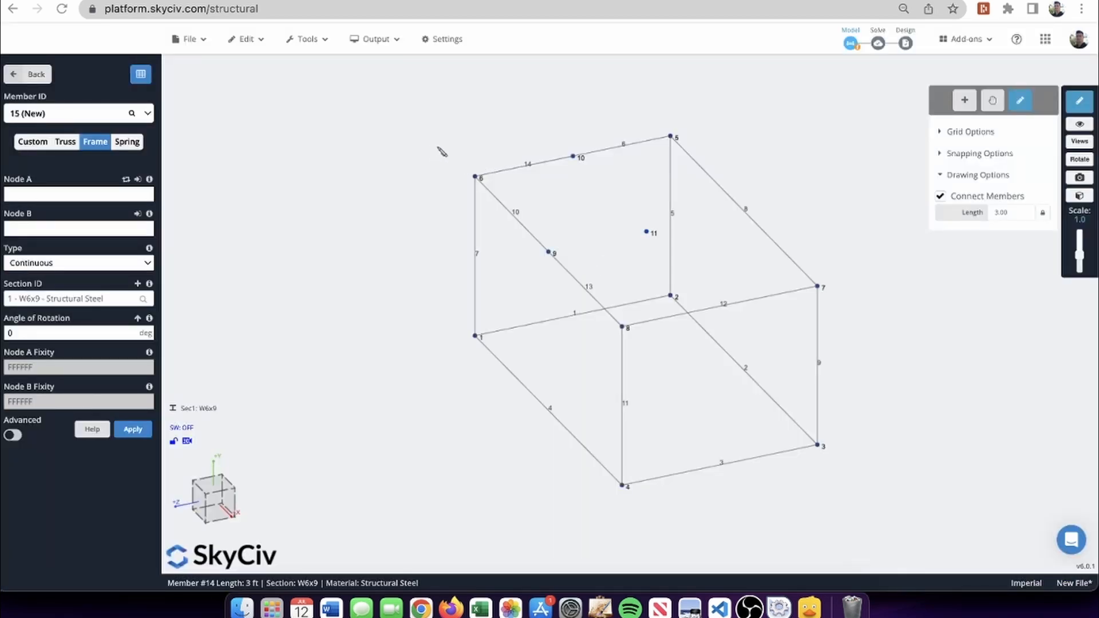
- Turn off Connect Members, place a node 10 ft vertically above node 11 with the Pen tool, and finish drawing
right_drag(442, 147, 501, 137)
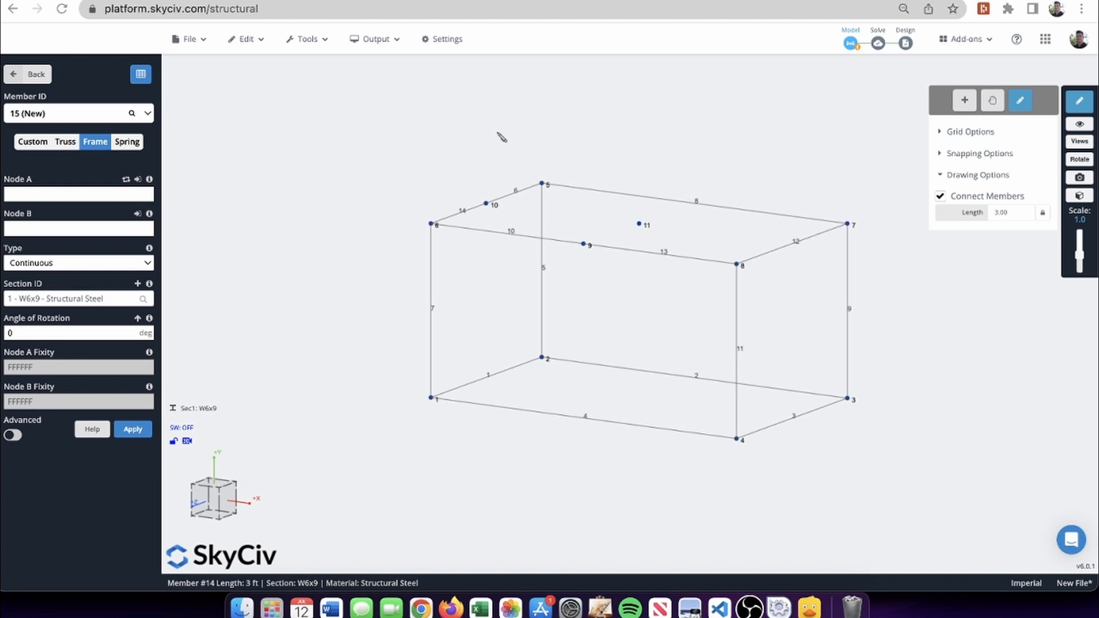
click(640, 224)
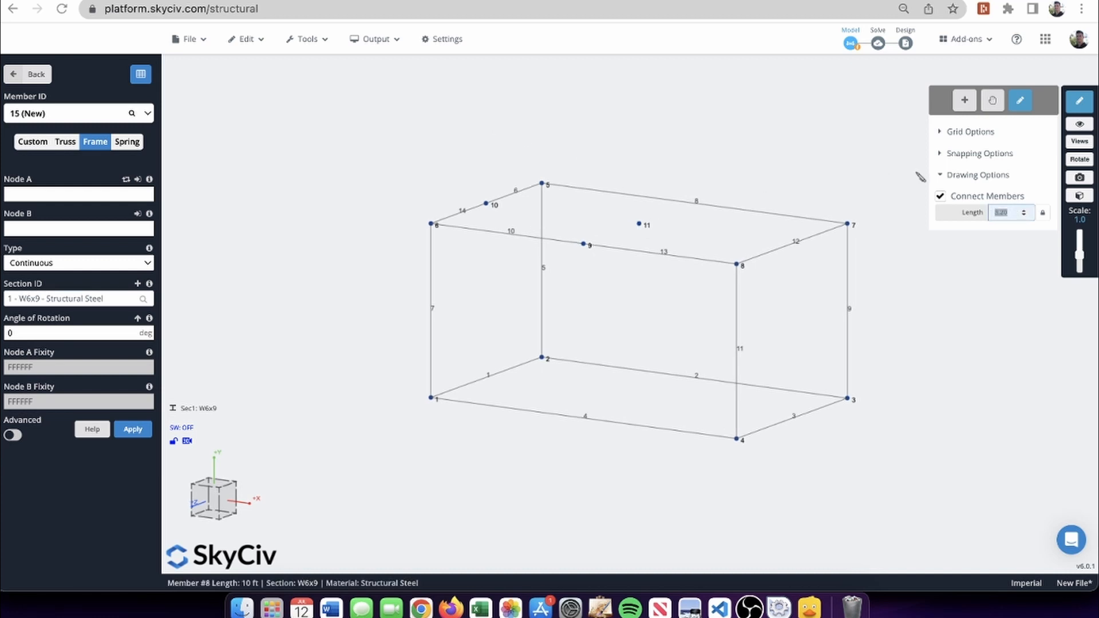
click(940, 196)
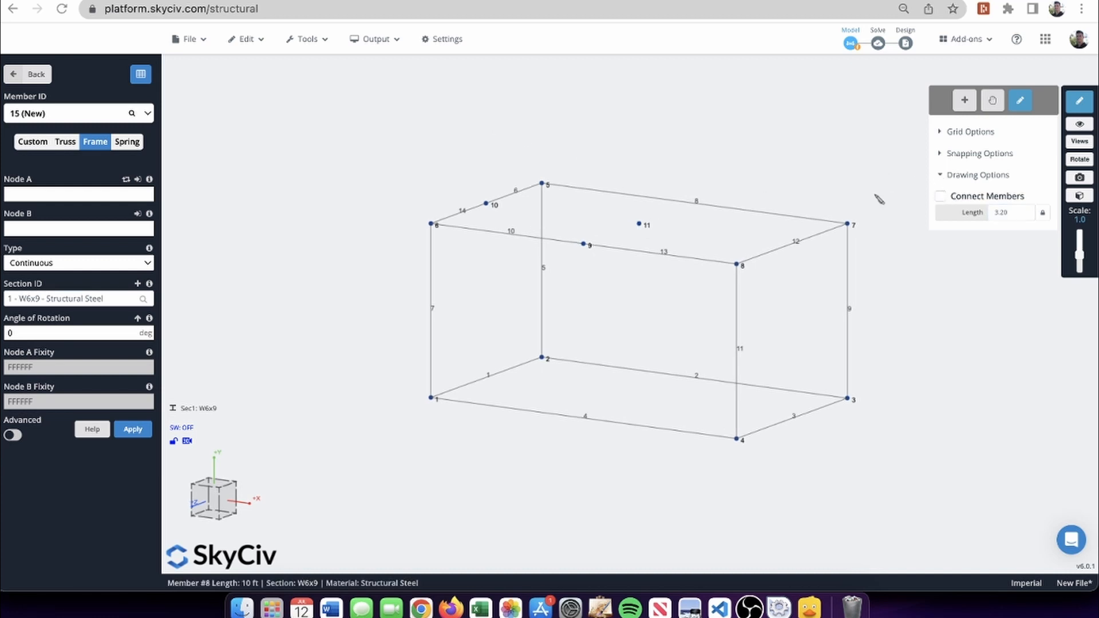
click(640, 223)
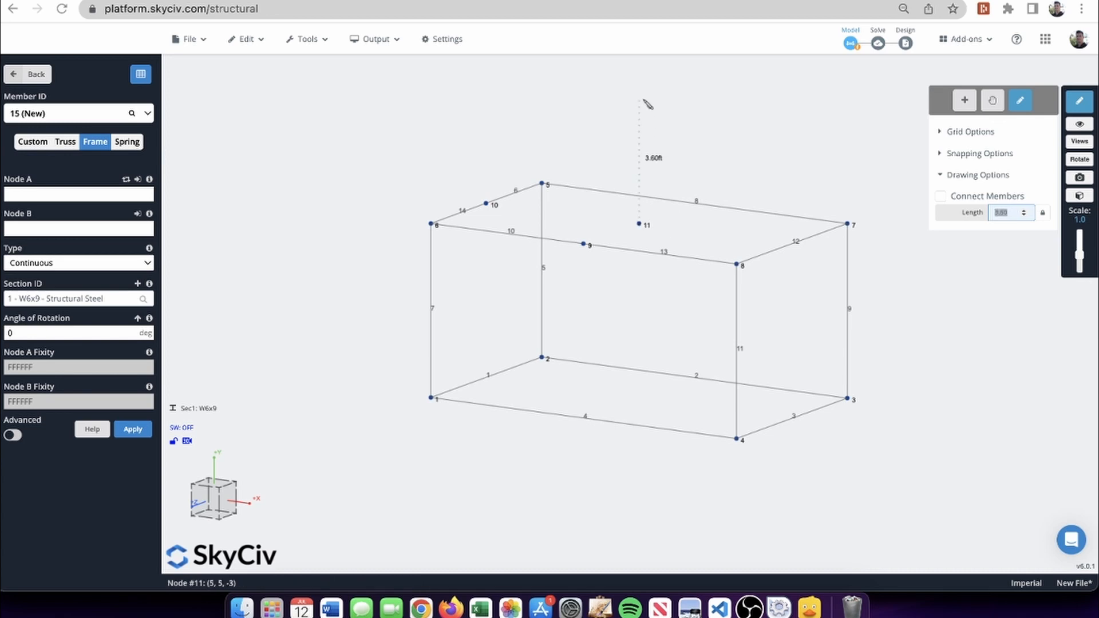
text(10)
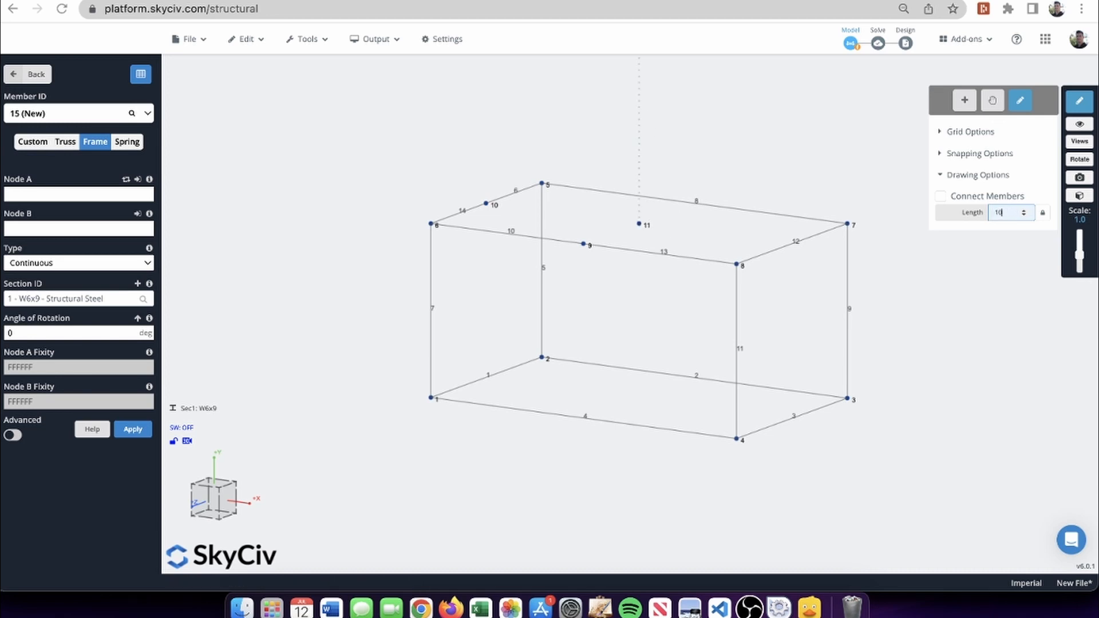
key(Return)
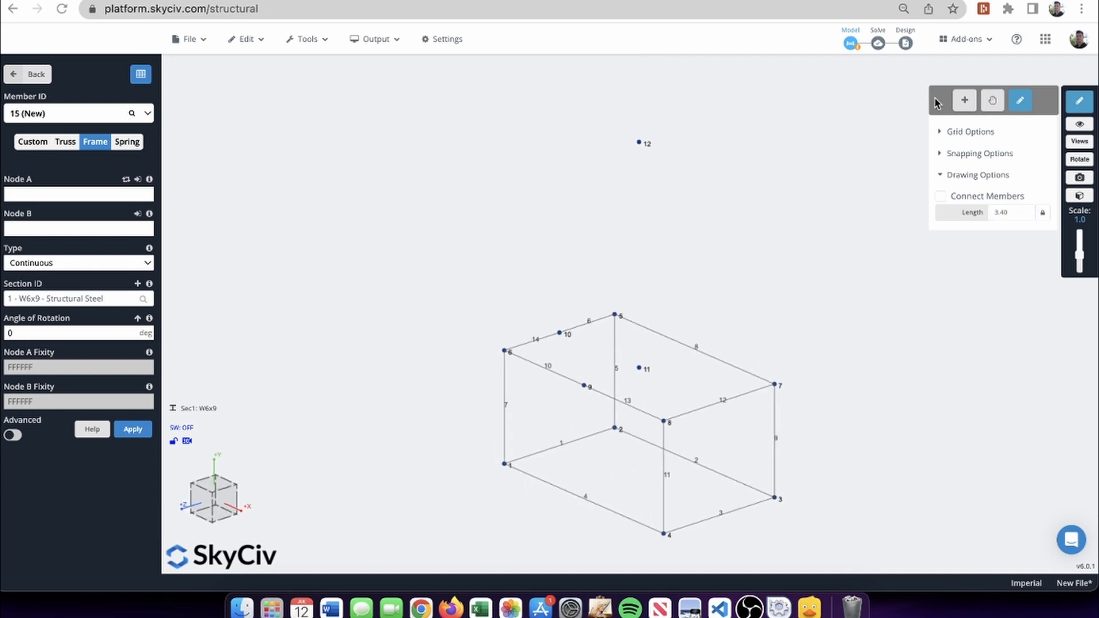
click(964, 100)
click(1079, 104)
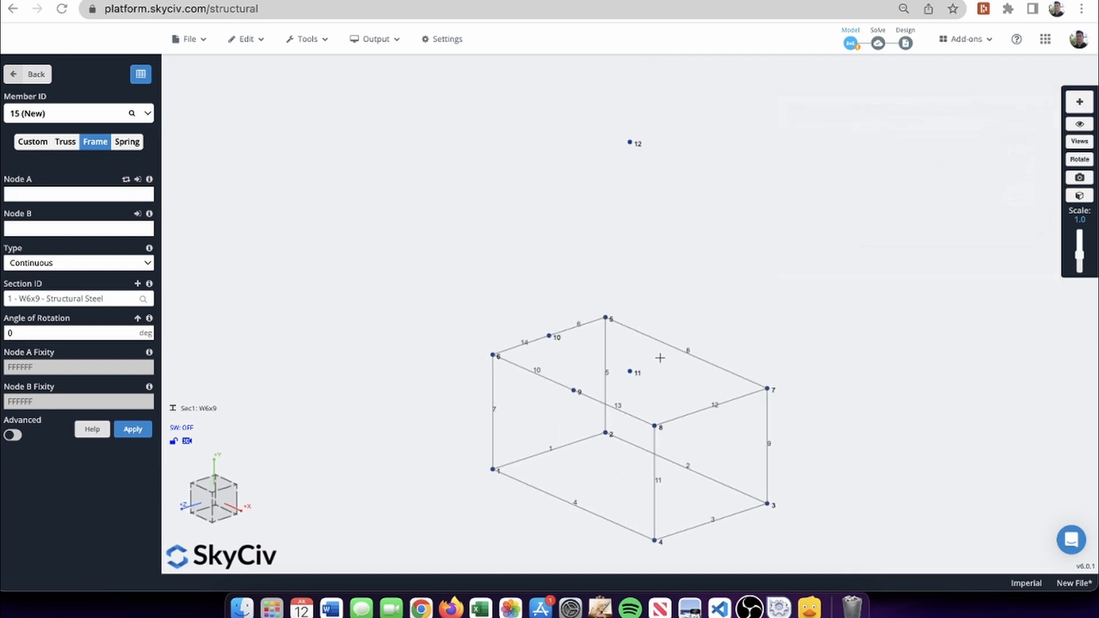
- Delete node 11, the loose node at the centre of the box's upper face
click(630, 371)
key(Delete)
click(635, 361)
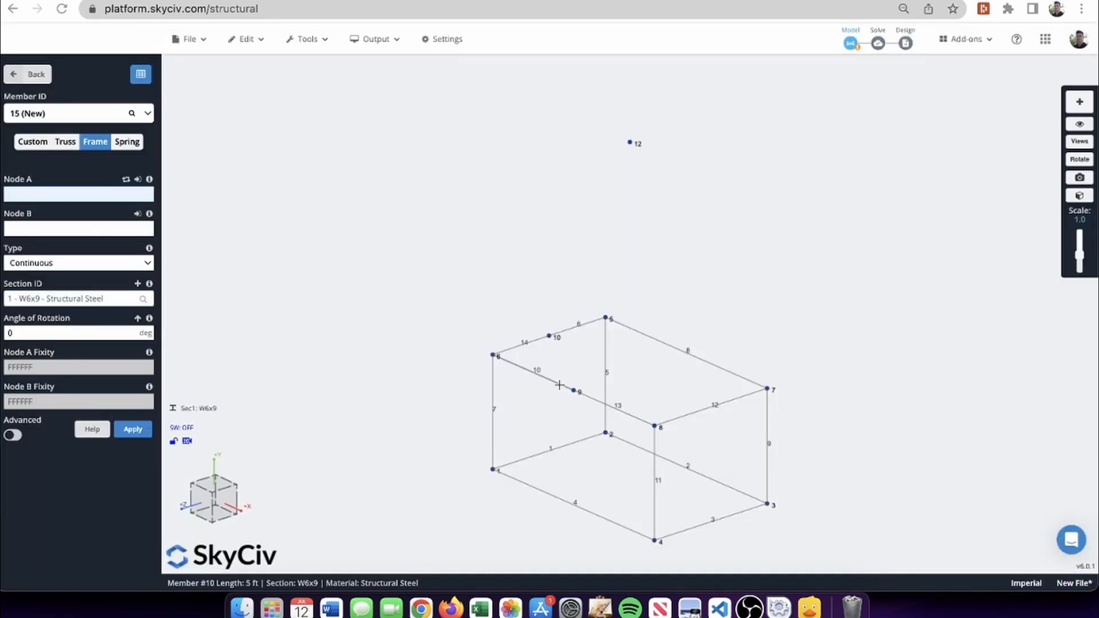
- Join members 10 and 13 into one member, and join members 14 and 6 the same way
click(560, 385)
shift+click(594, 401)
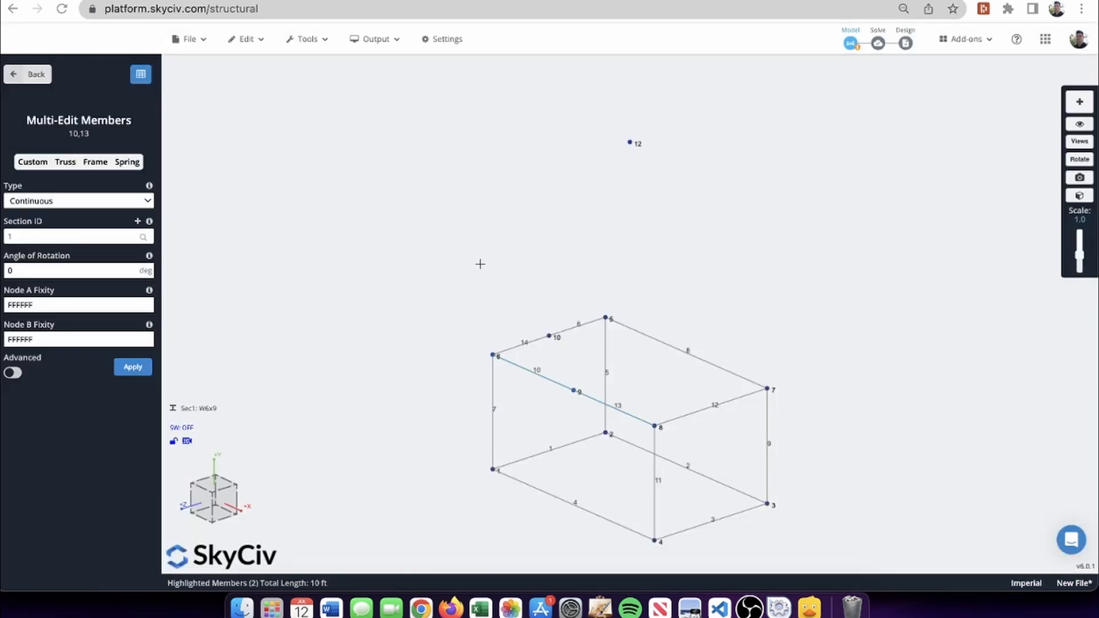
right_click(459, 238)
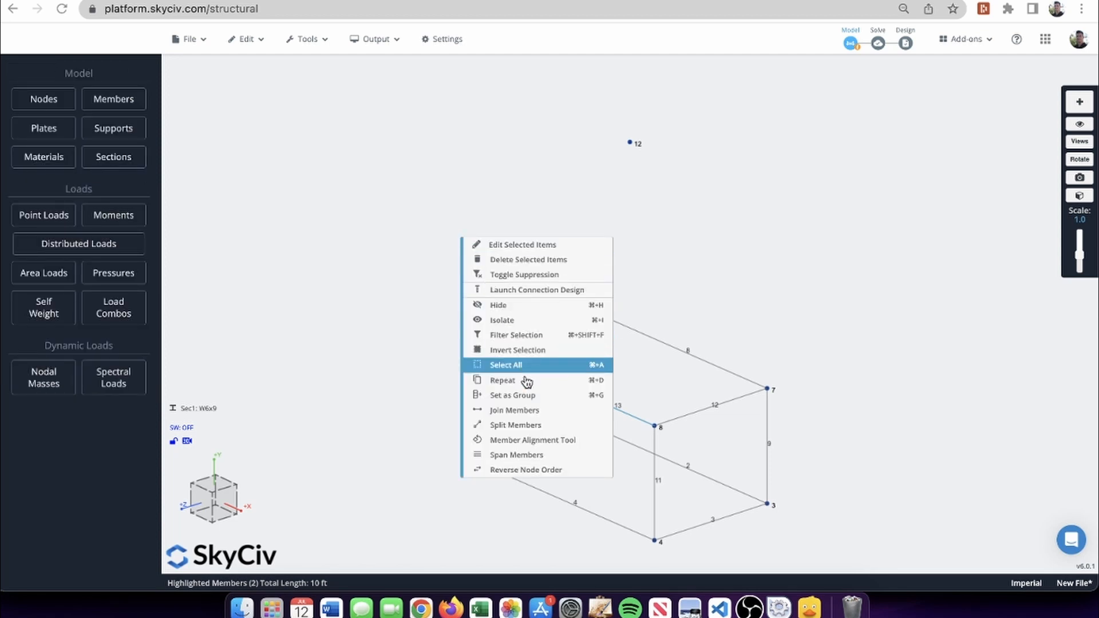
click(521, 412)
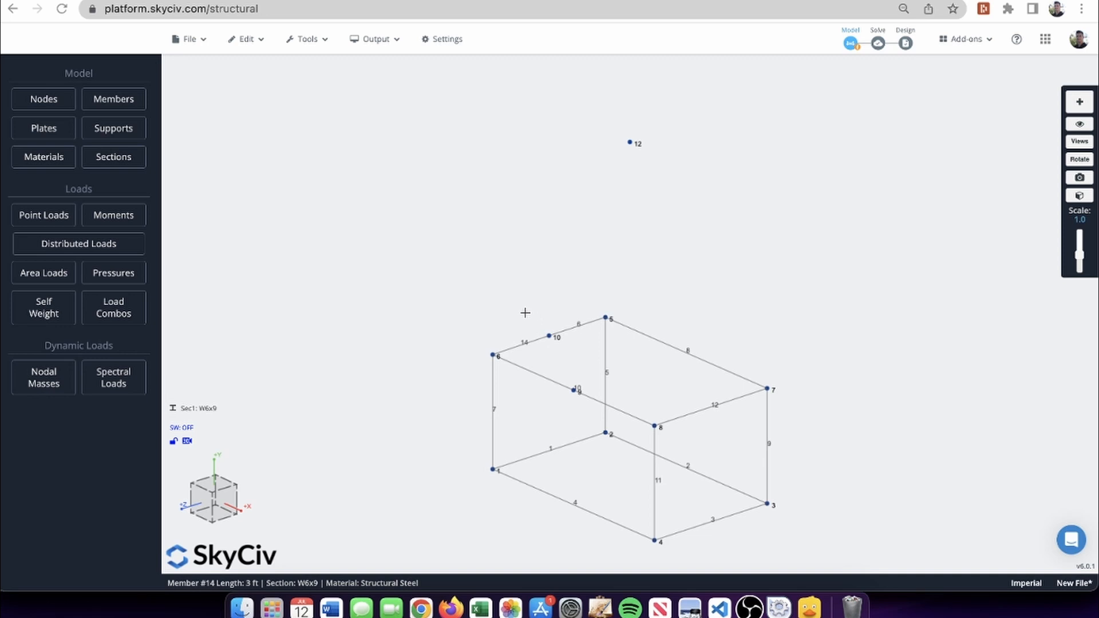
drag(525, 313, 574, 349)
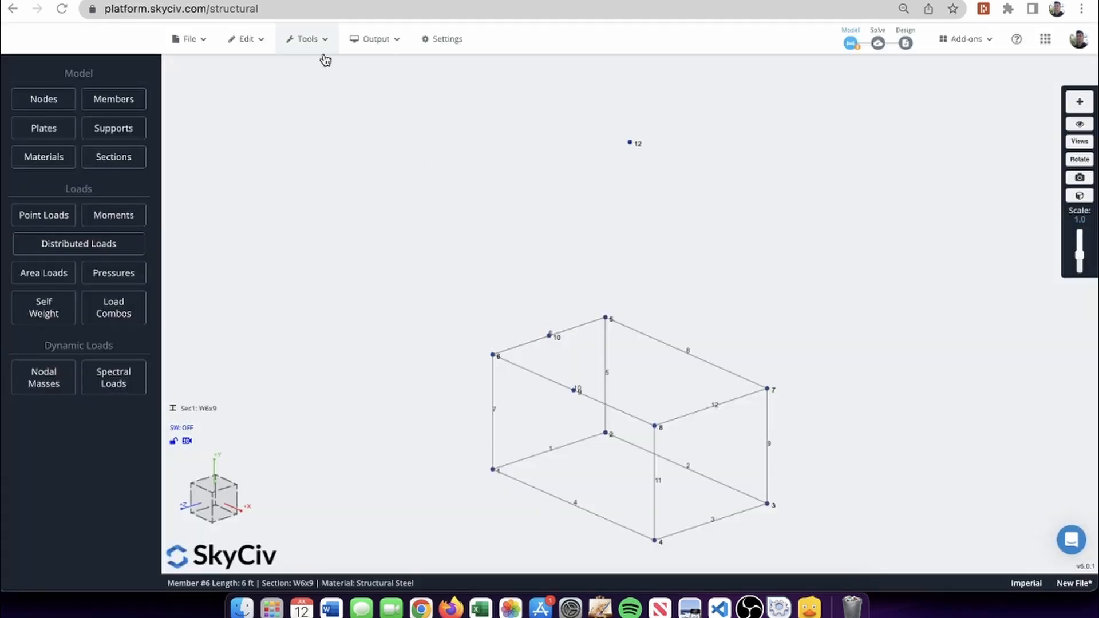
- Delete the leftover midpoint nodes 10 and 9 on the box's upper edges
double_click(548, 335)
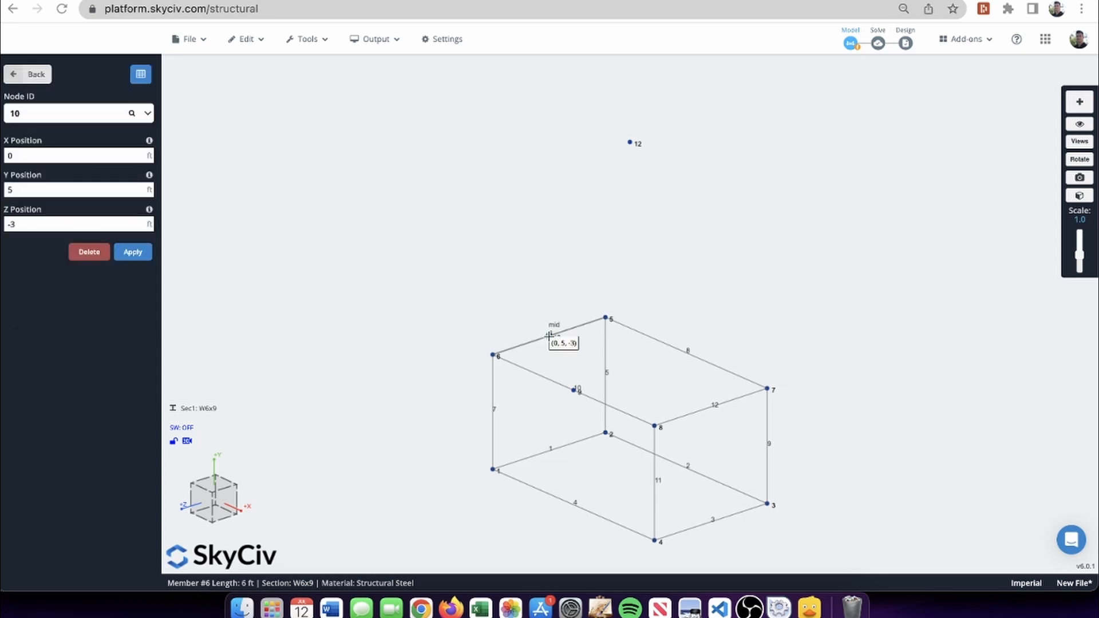
key(Delete)
double_click(575, 390)
key(Delete)
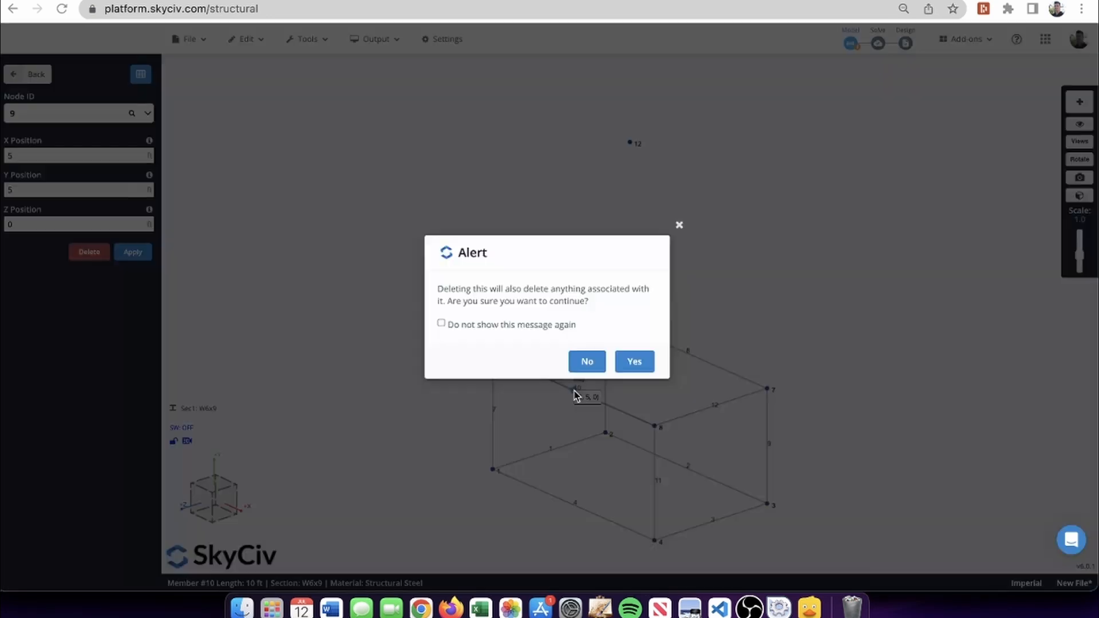
key(Return)
drag(435, 268, 492, 288)
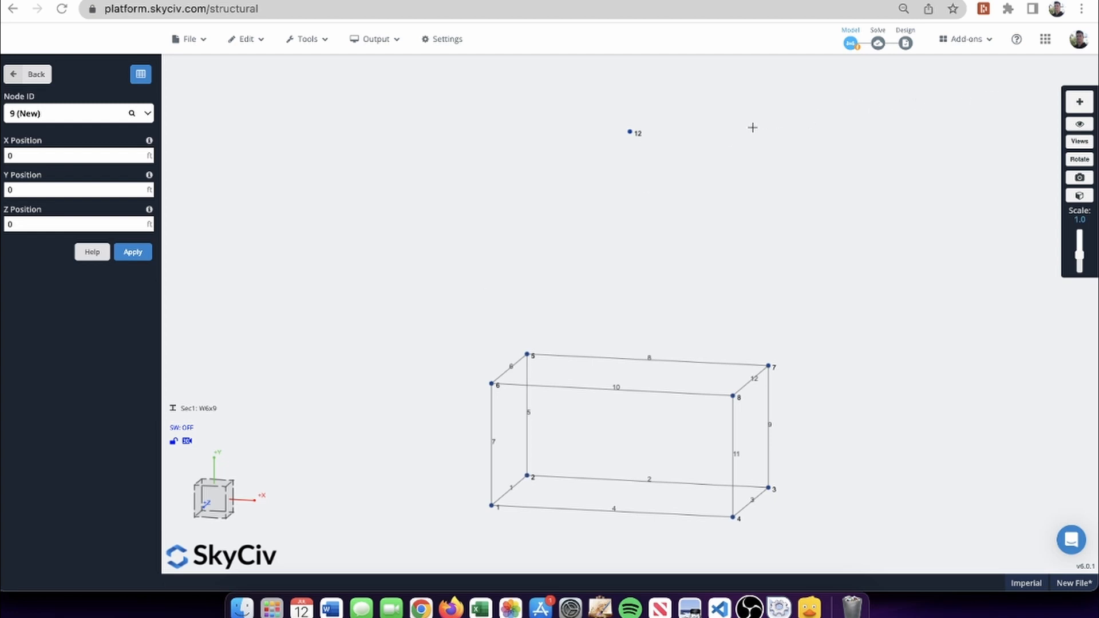
click(1079, 101)
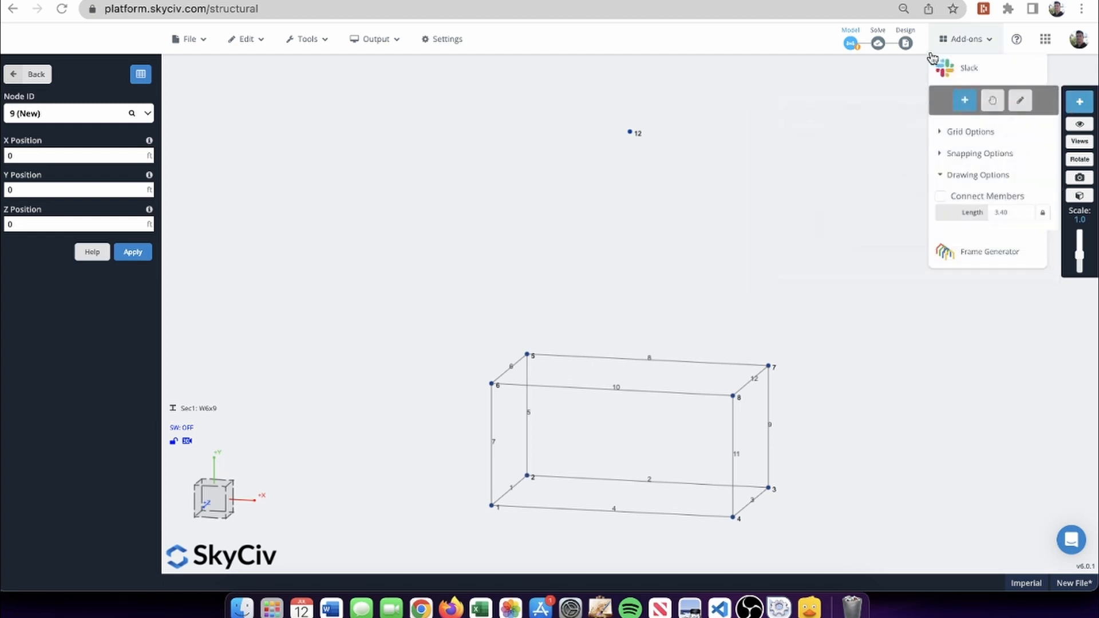
click(1021, 101)
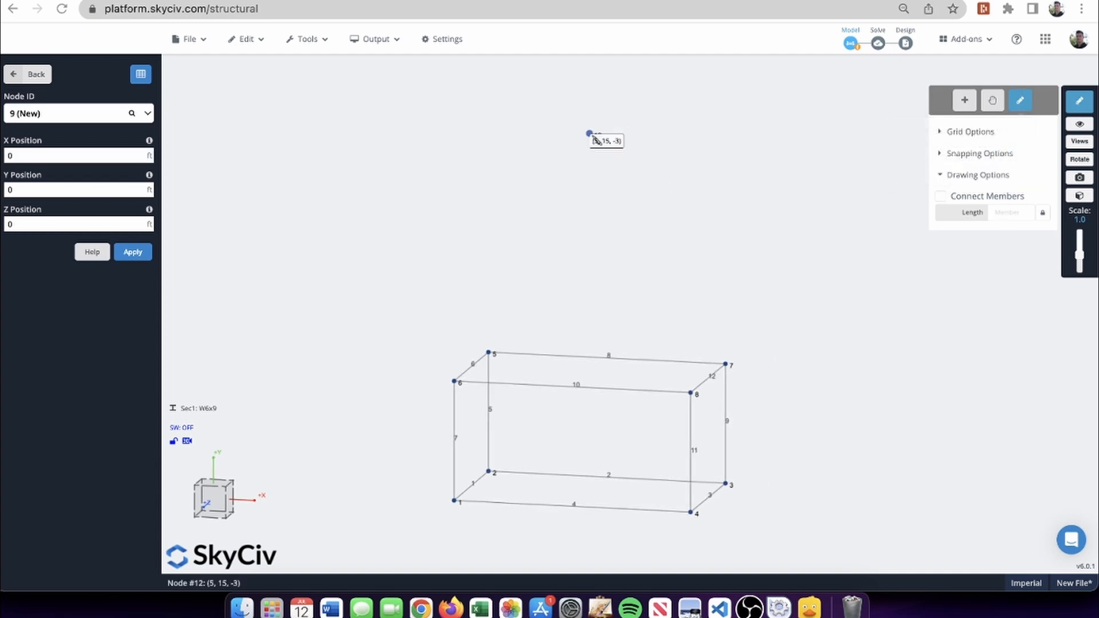
click(590, 134)
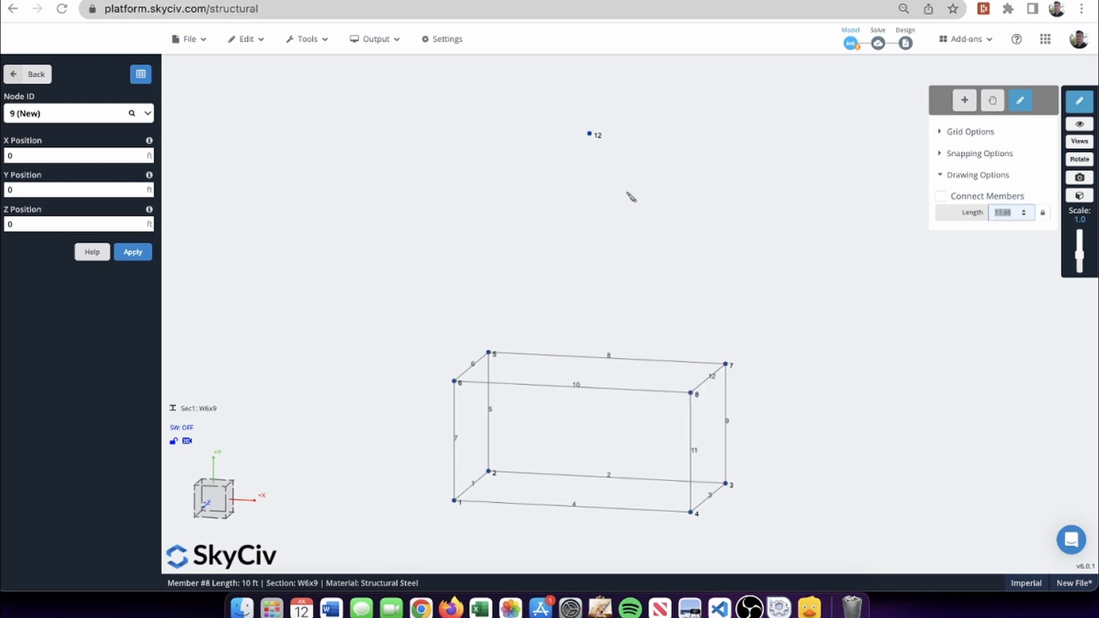
click(590, 134)
key(Escape)
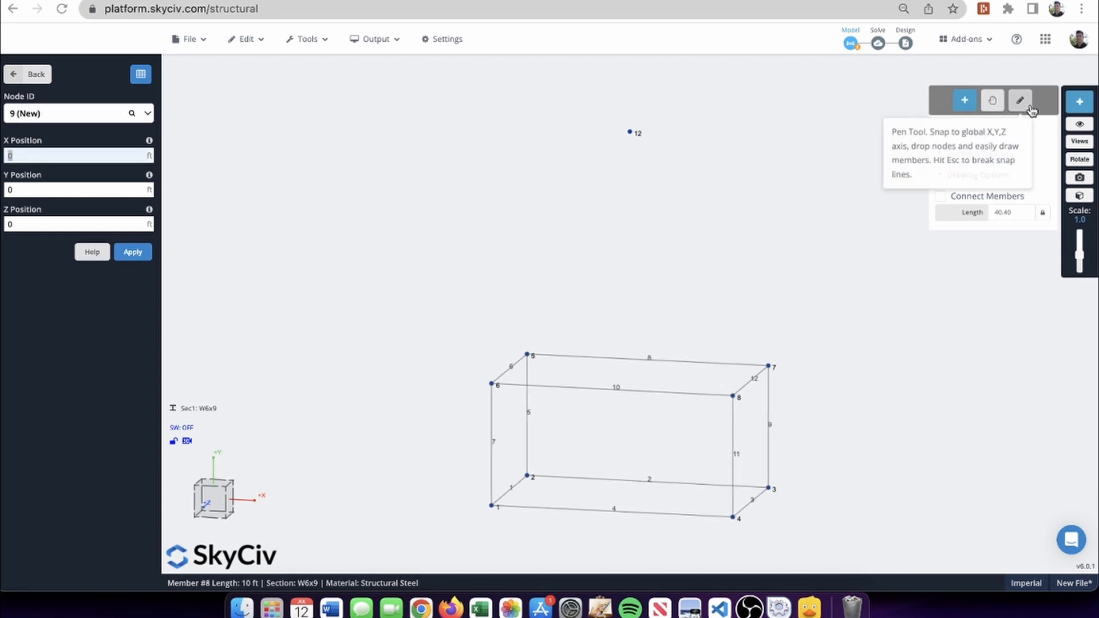
click(972, 104)
click(1080, 105)
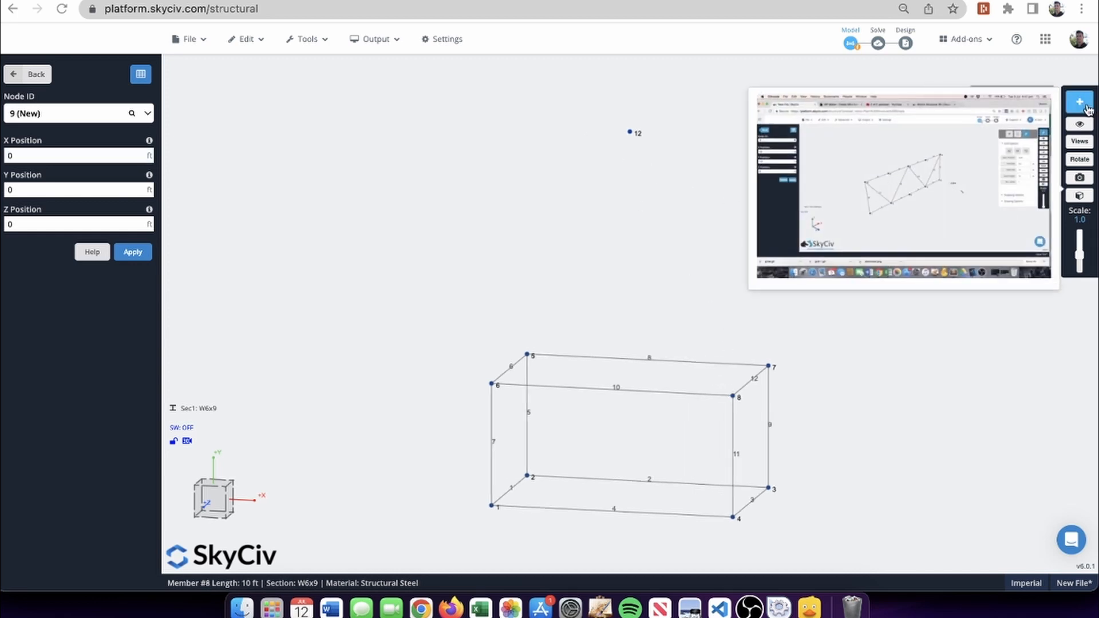
- Draw members from apex node 12 down to the upper box corners at nodes 8 and 7
click(630, 132)
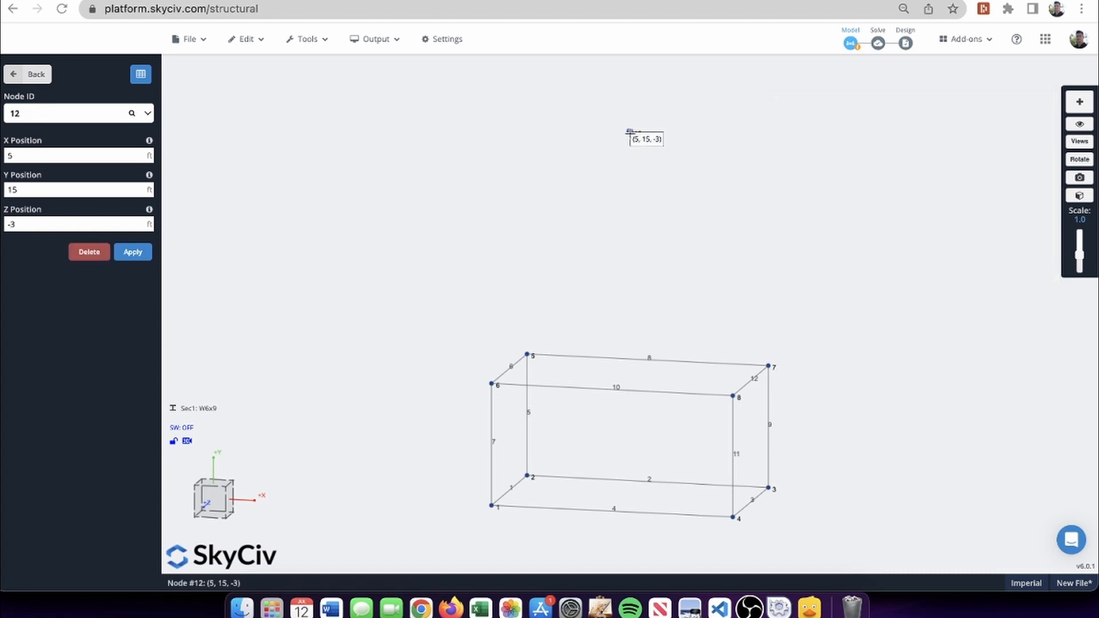
click(732, 395)
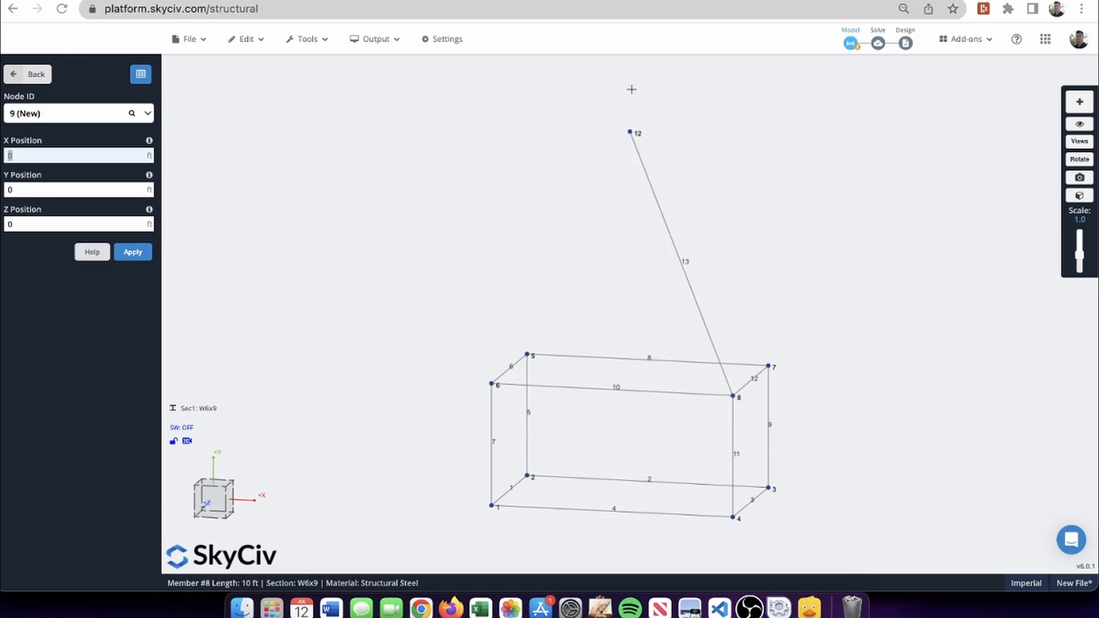
click(630, 132)
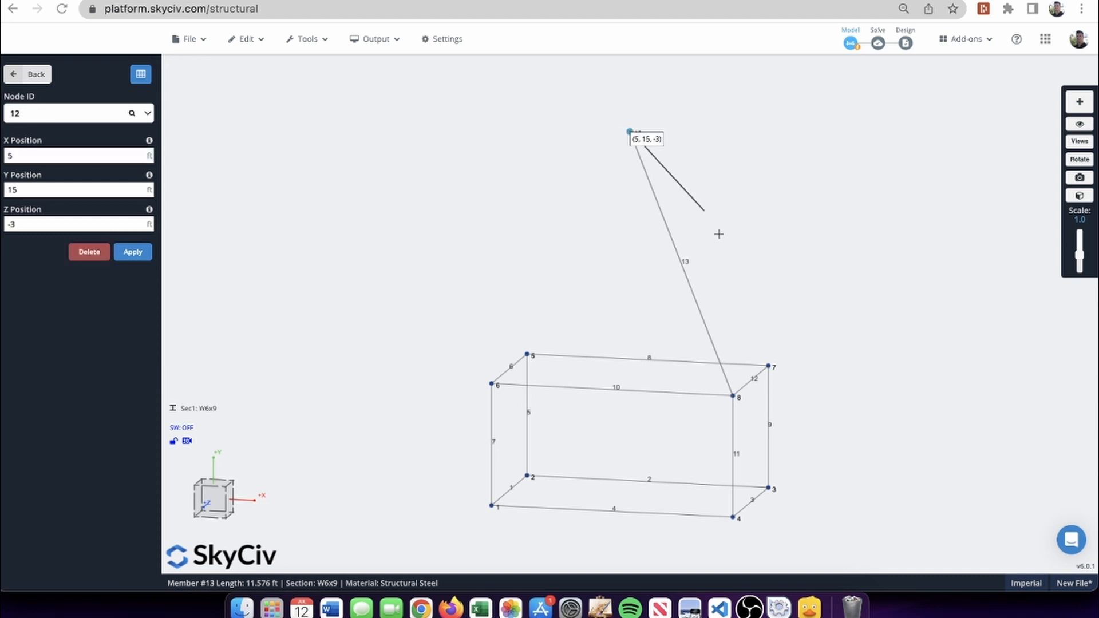
click(767, 365)
drag(490, 178, 497, 179)
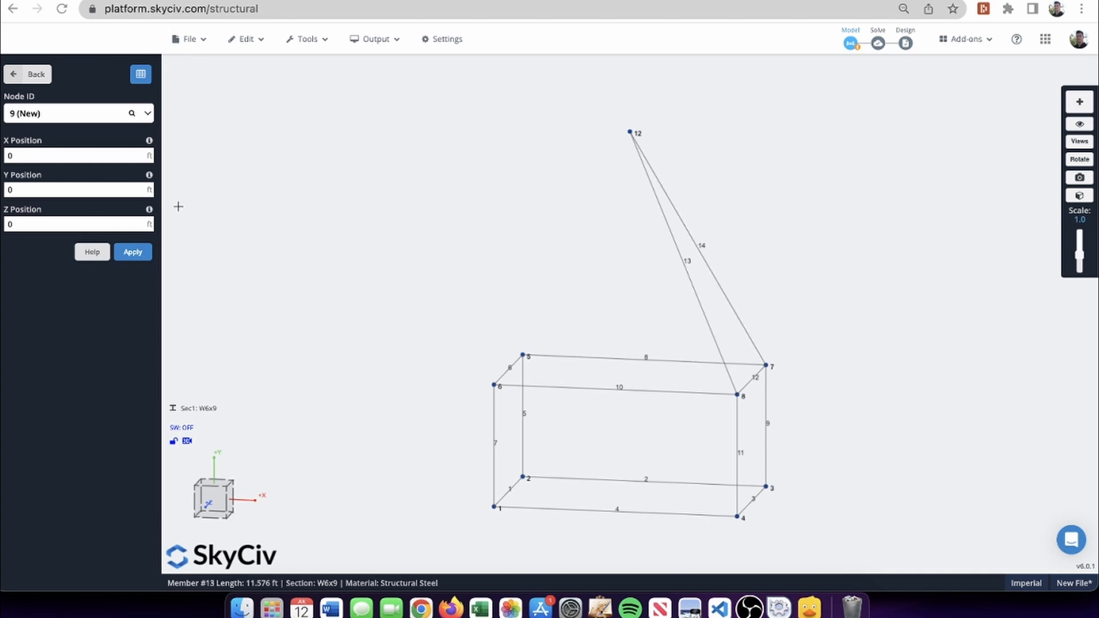
- Add continuous frame members with section 1 from apex node 12 to node 6 and from node 12 to node 5
click(30, 74)
click(108, 98)
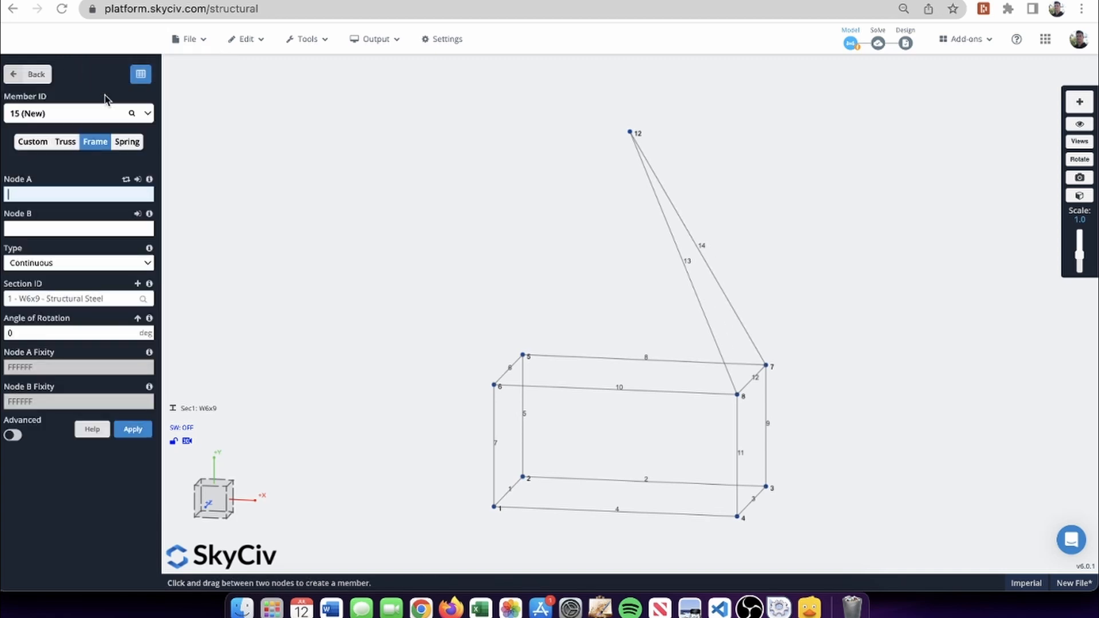
click(41, 194)
click(493, 507)
click(630, 132)
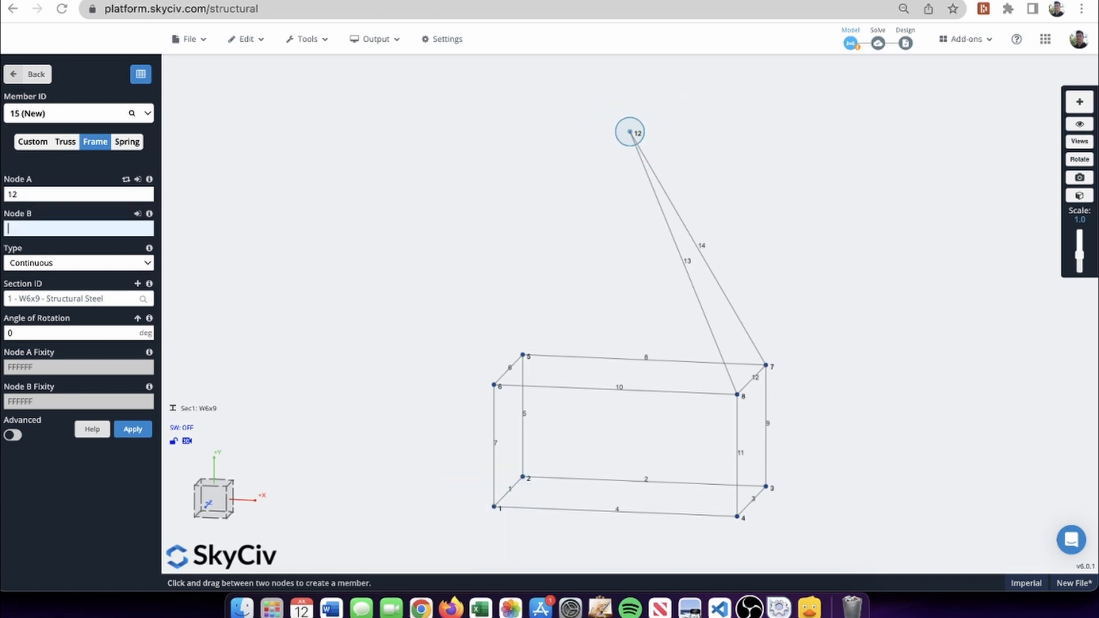
click(494, 385)
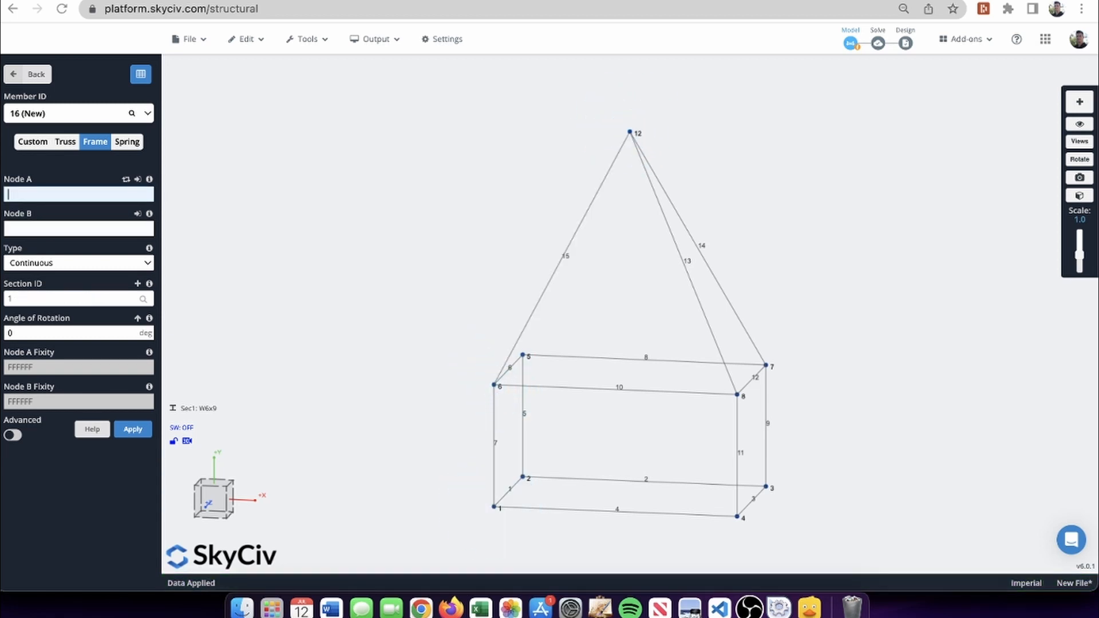
click(630, 133)
click(523, 356)
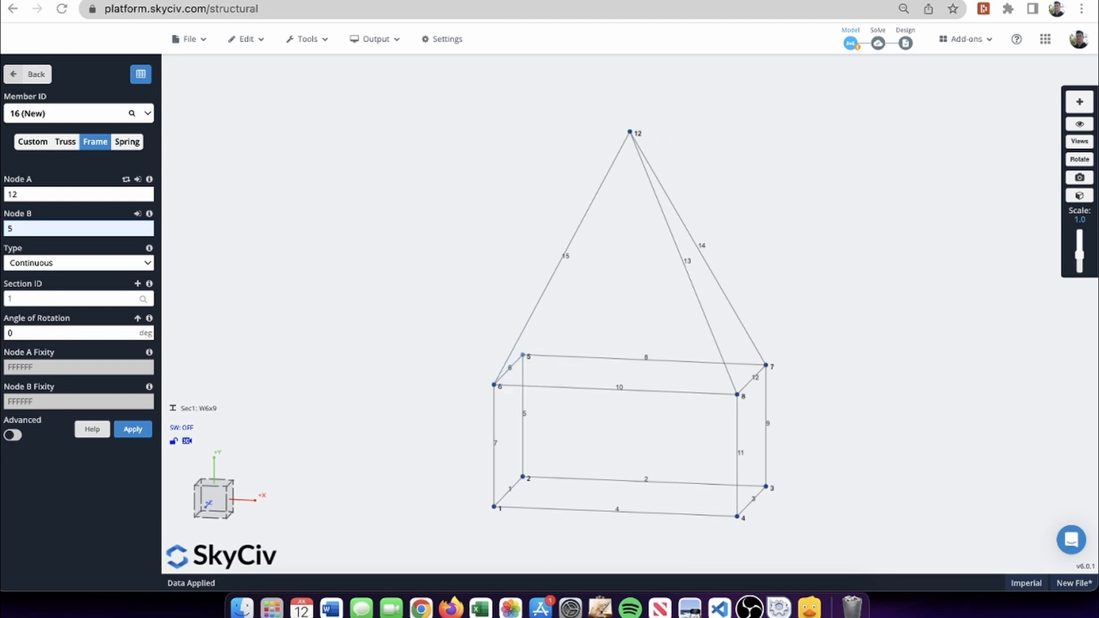
drag(454, 140, 423, 144)
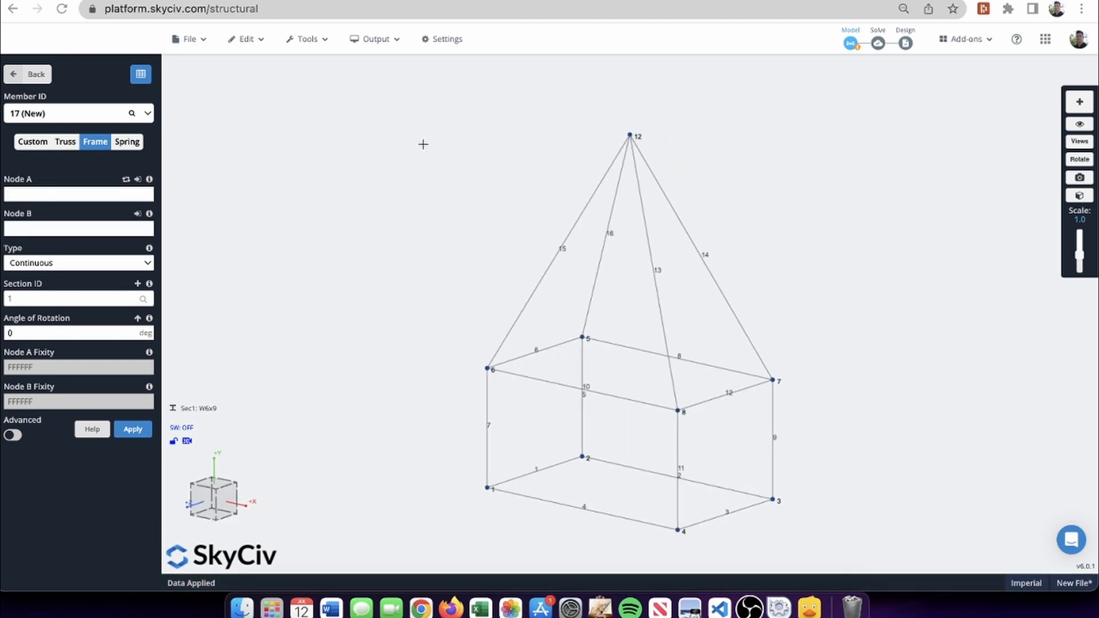
- Inspect the model in the 3D render and return to the wireframe render
click(376, 39)
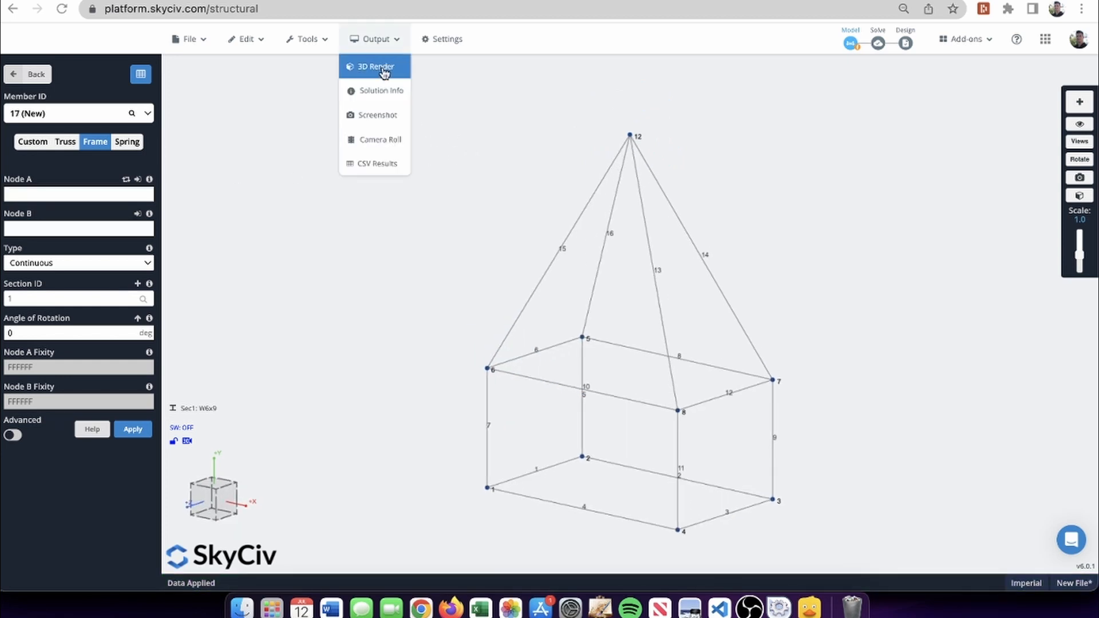
click(383, 70)
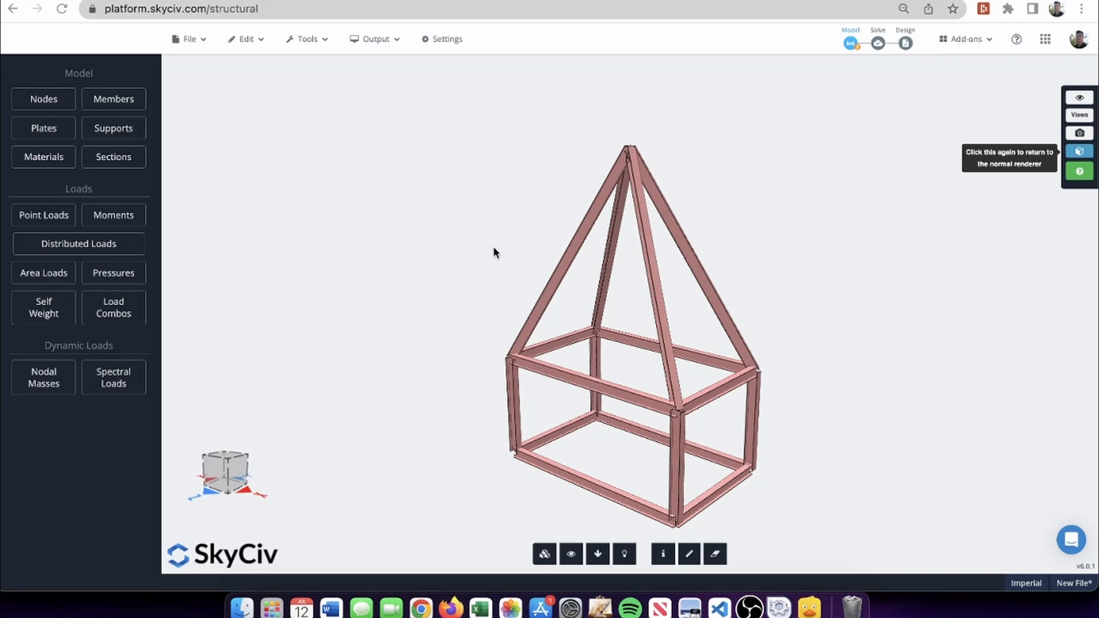
click(377, 39)
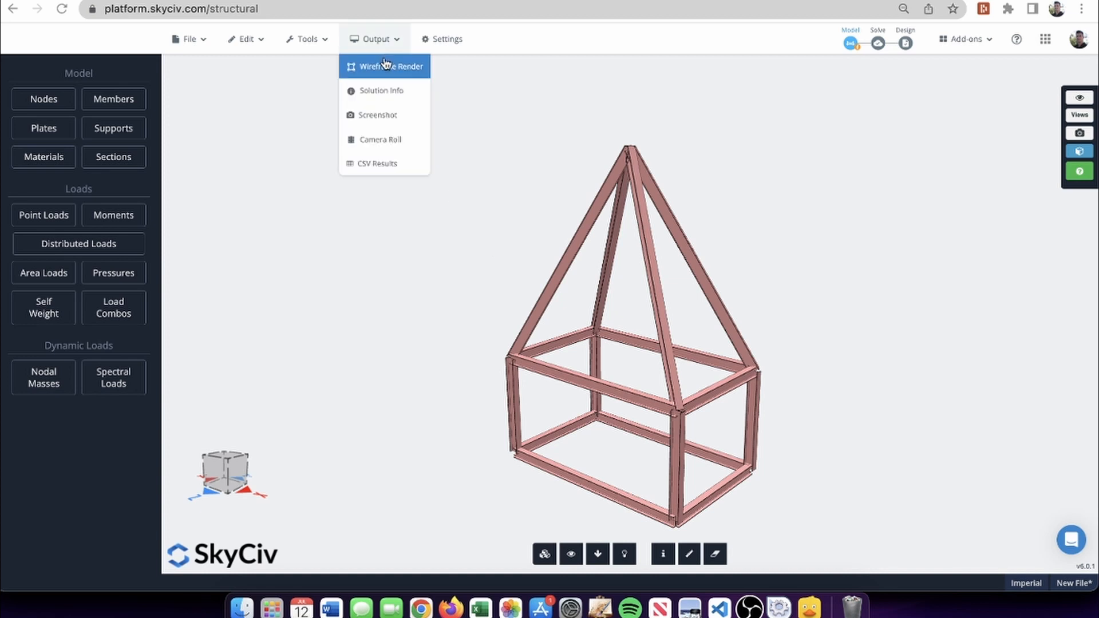
click(382, 68)
mouse_move(343, 215)
mouse_down()
mouse_move(425, 215)
mouse_move(354, 214)
mouse_up()
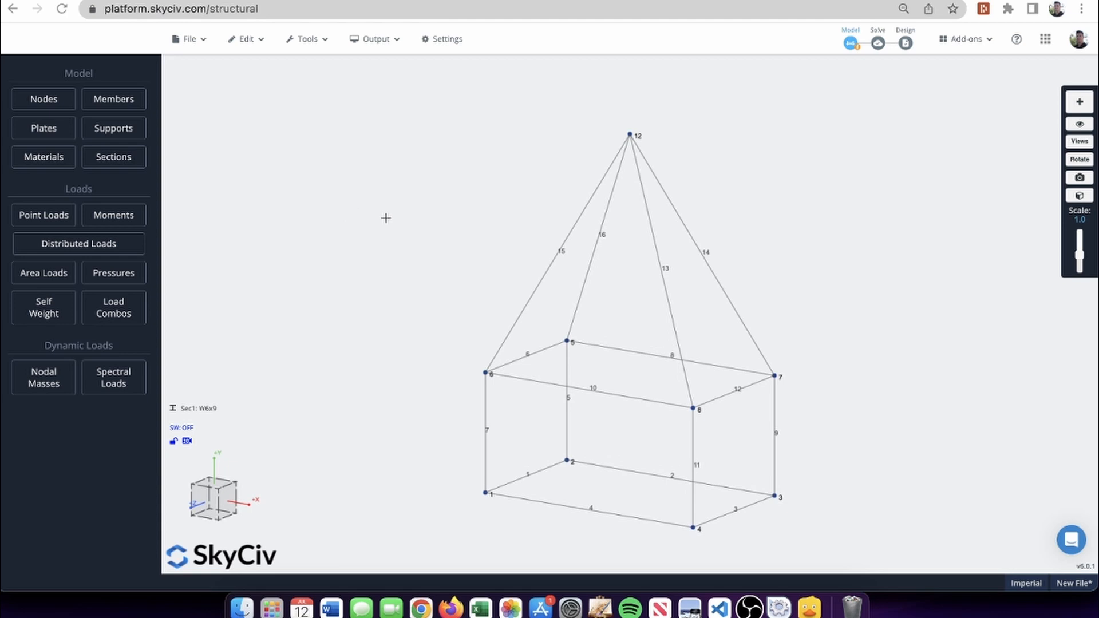
- Select the four sloping members 13-16 for multi-editing and set their type to Cable and section ID to 2
drag(447, 204, 798, 253)
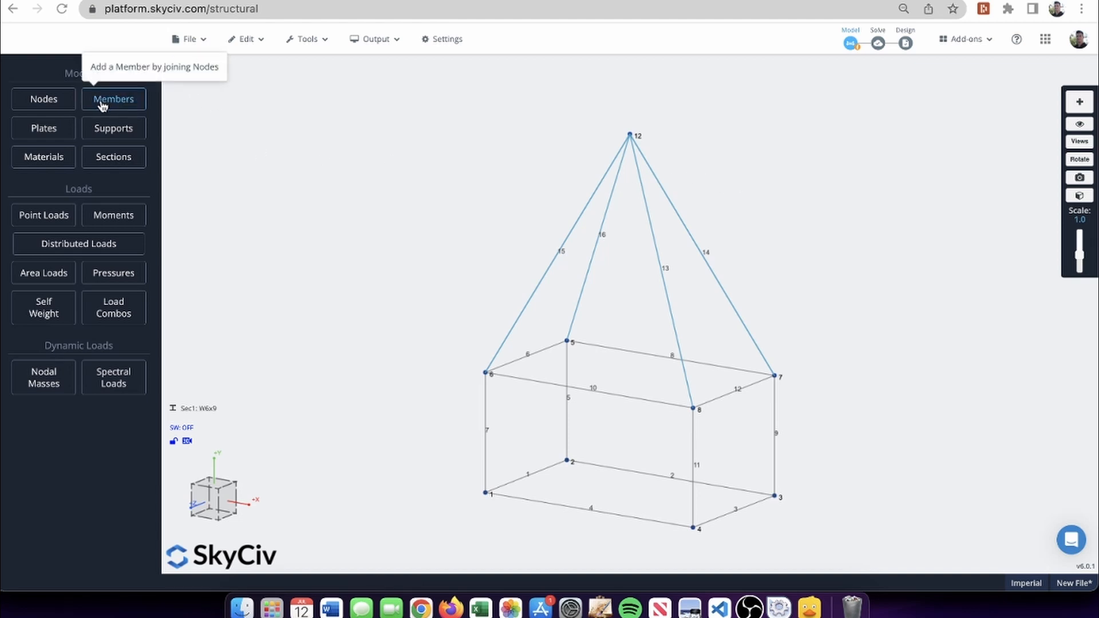
click(101, 103)
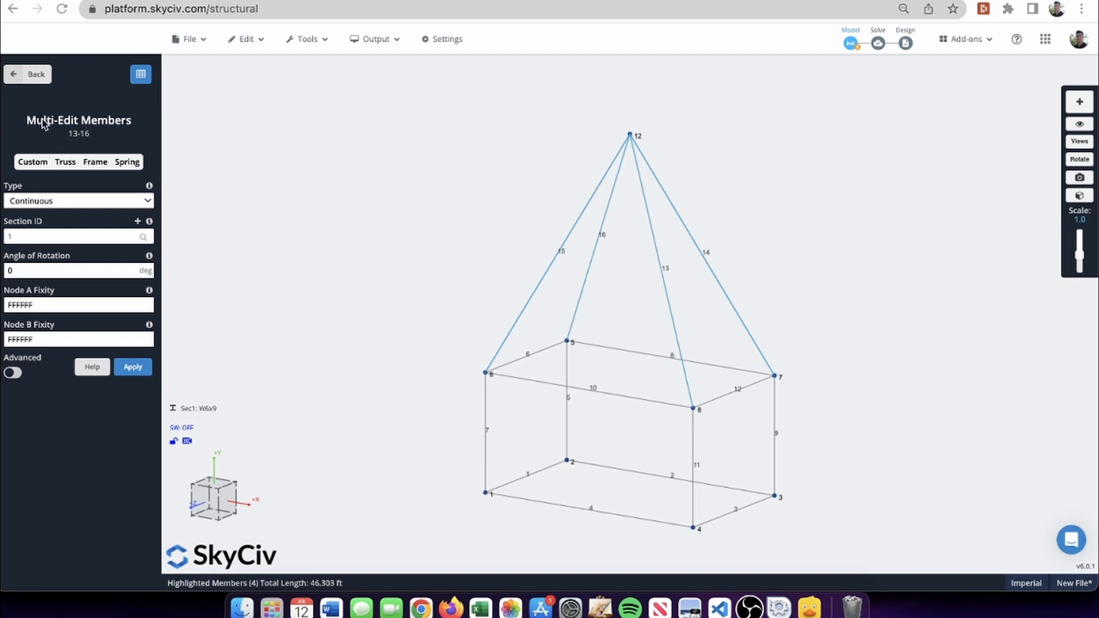
click(39, 202)
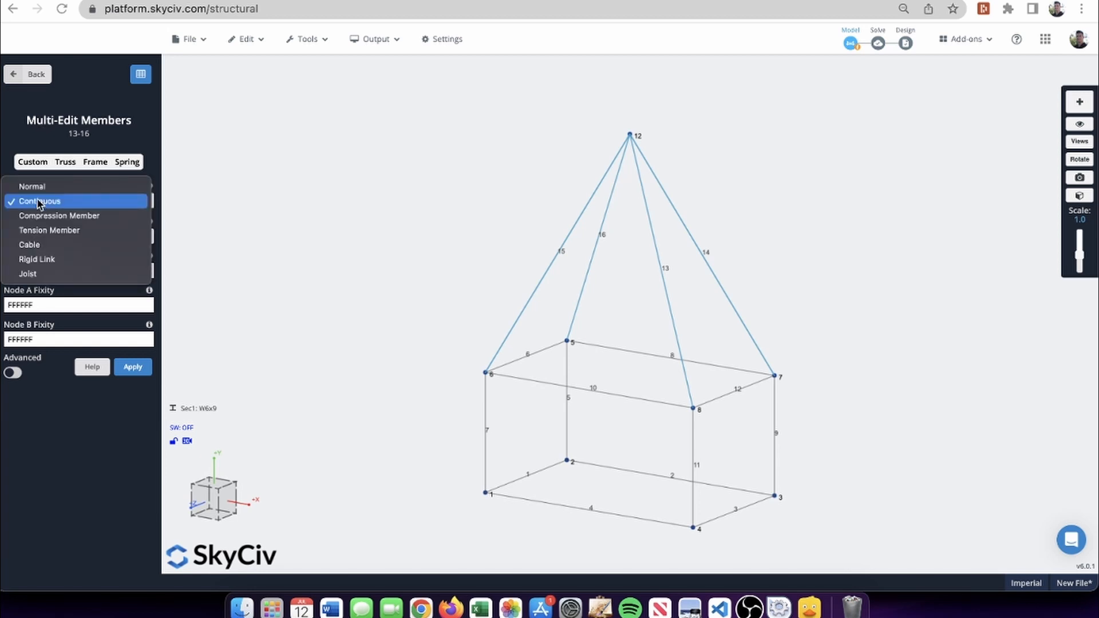
click(41, 245)
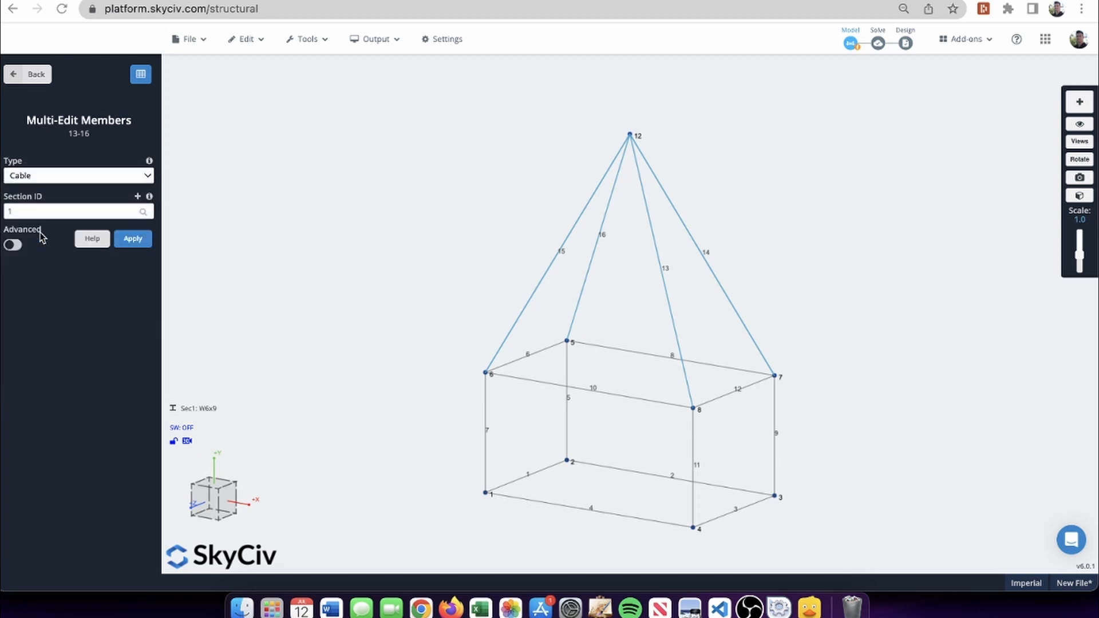
click(34, 210)
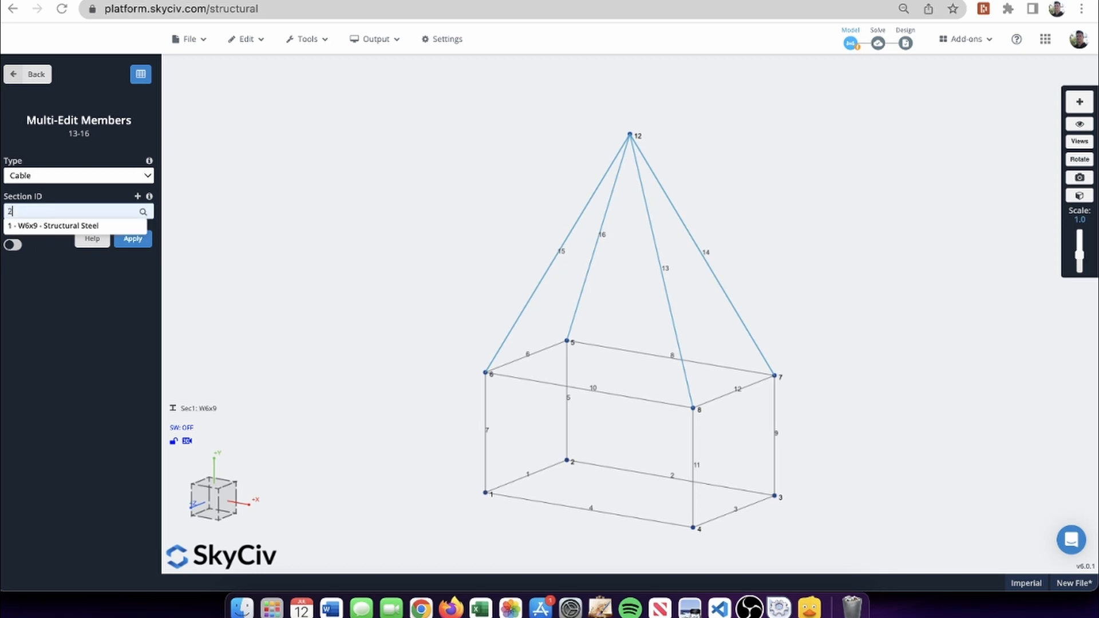
click(48, 317)
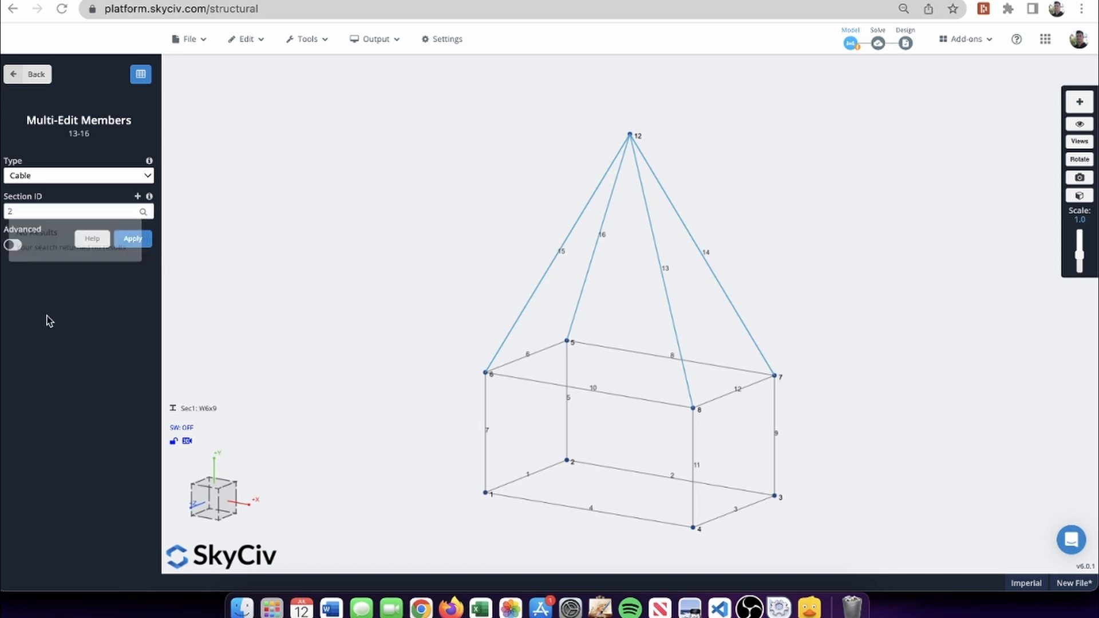
click(15, 246)
click(14, 245)
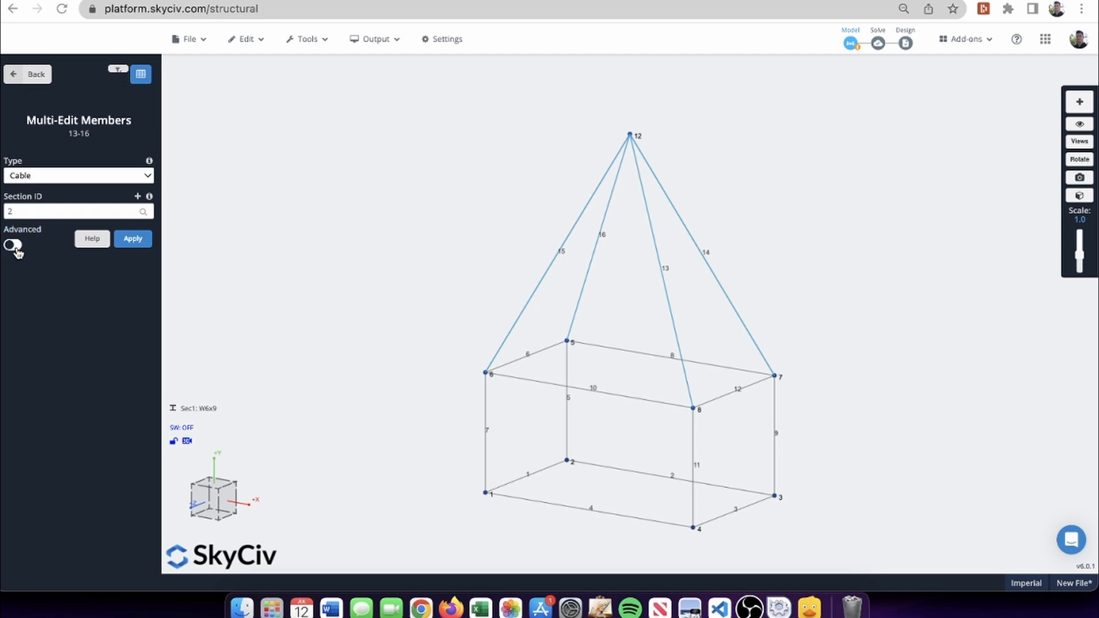
click(14, 246)
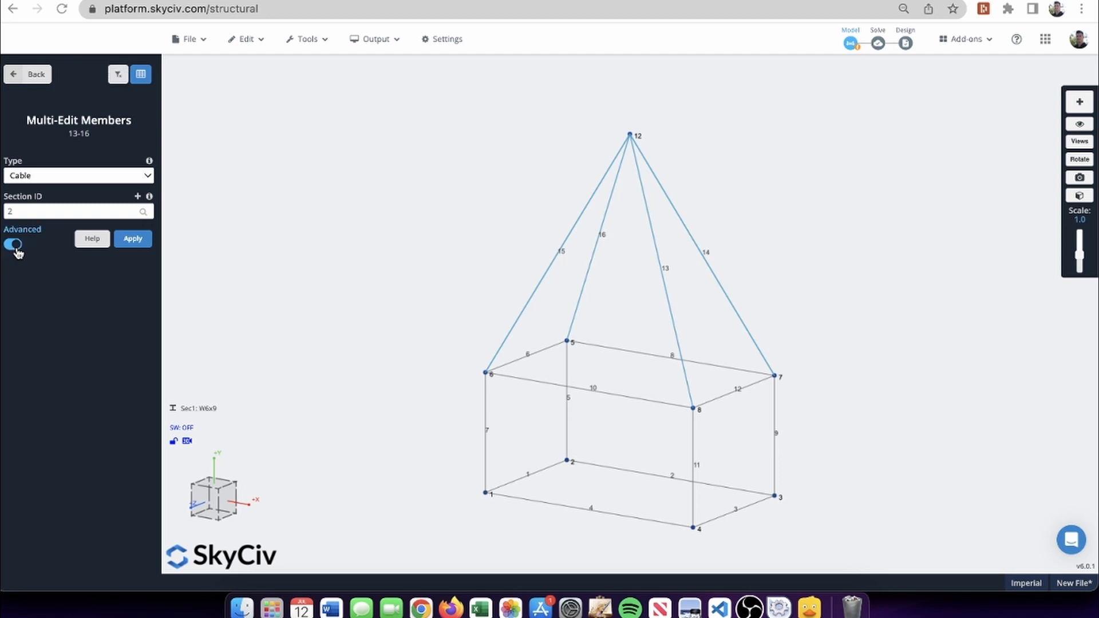
click(13, 246)
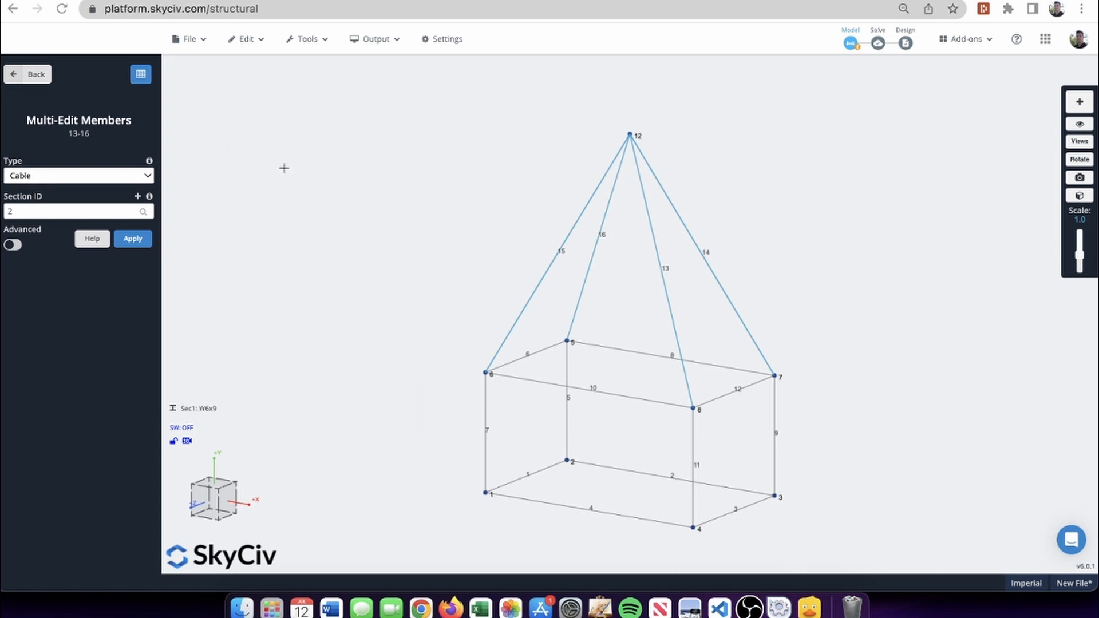
- Apply the Cable type and section ID 2 to members 13-16, confirm the multi-edit, and clear the selection
click(134, 239)
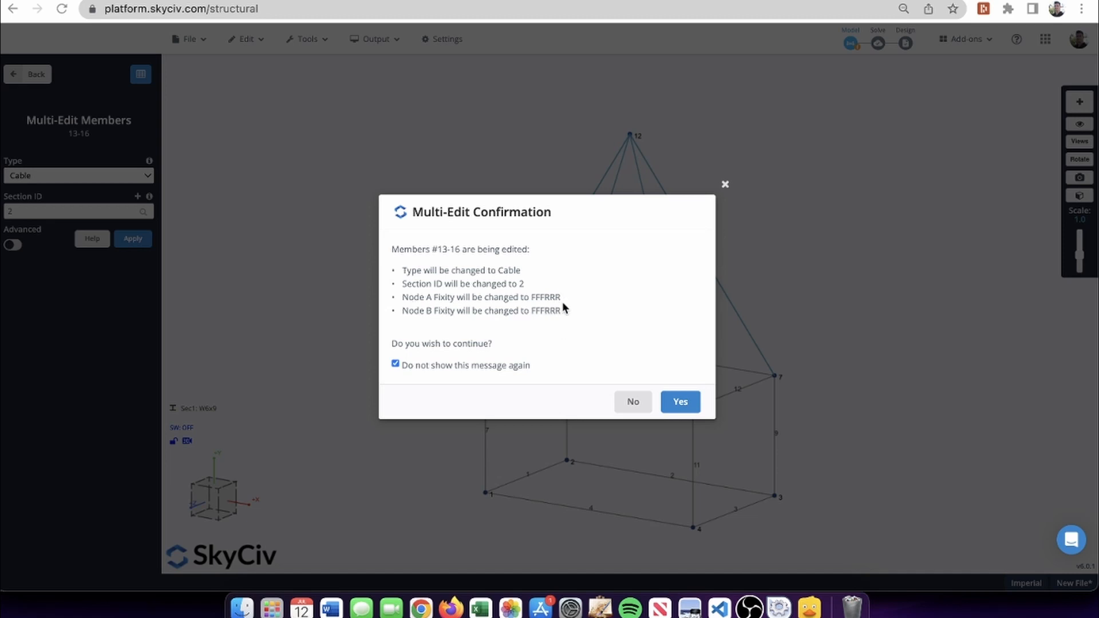
click(680, 401)
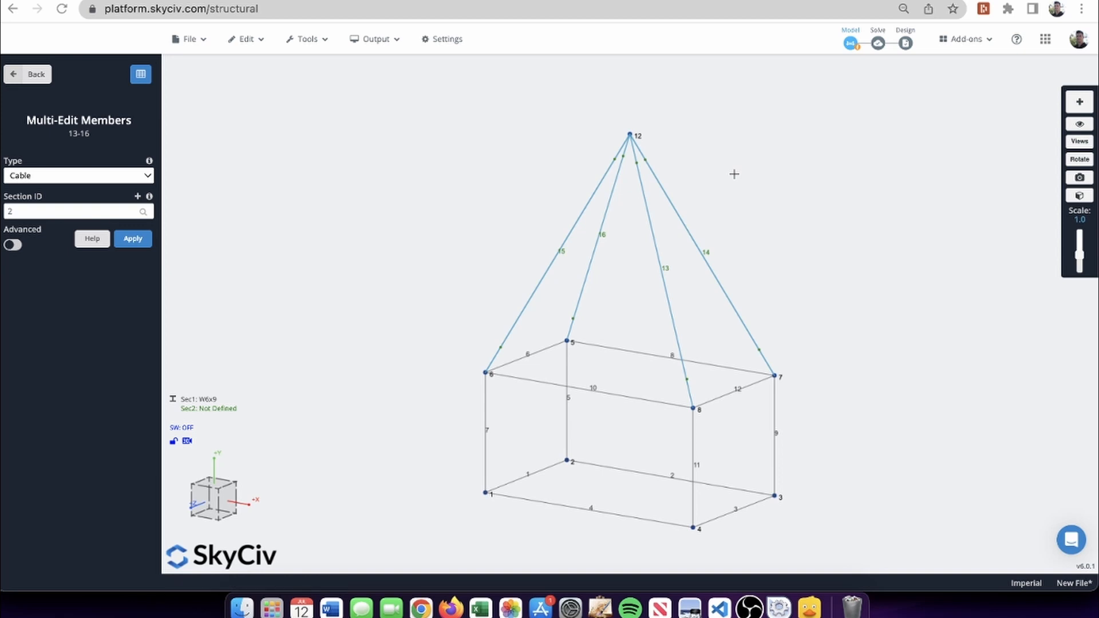
click(769, 174)
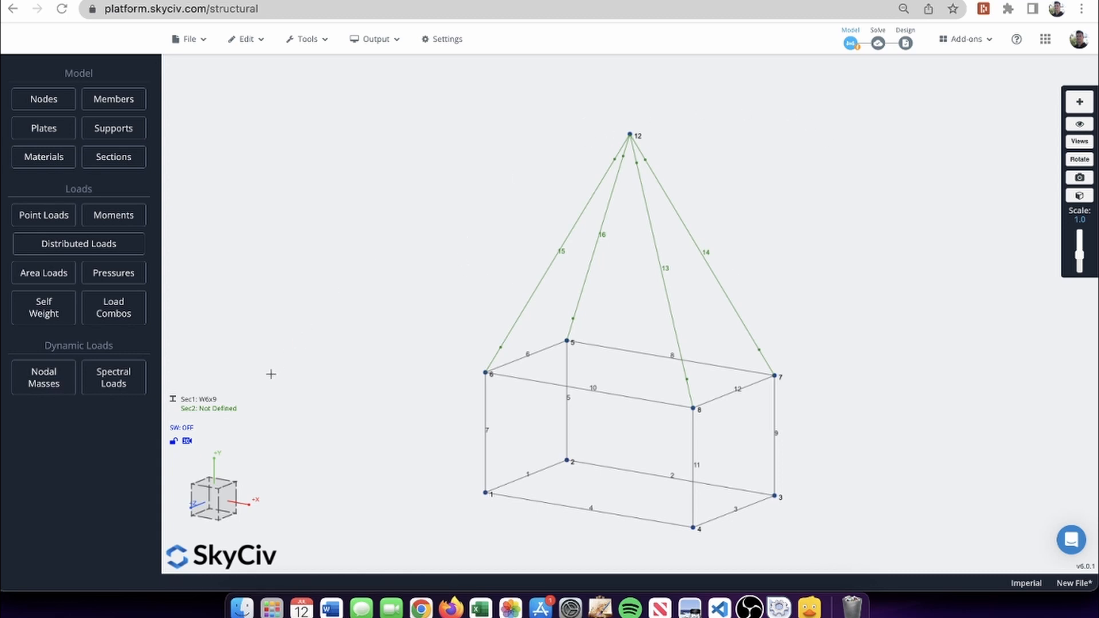
- Open the undefined section 2 in the section builder and add a Circular template shape
click(222, 409)
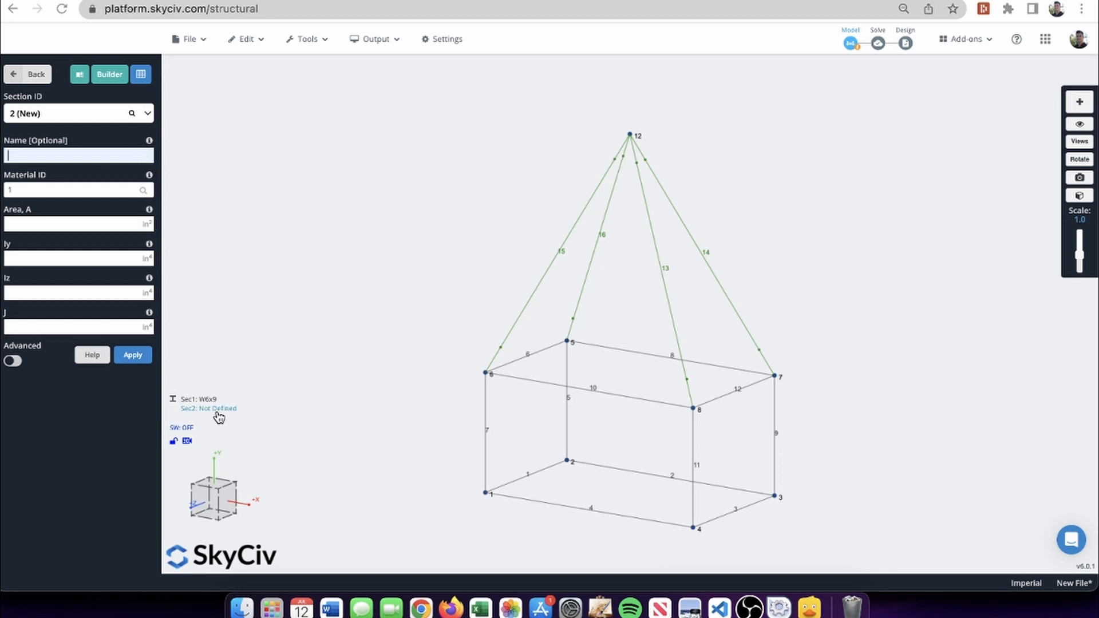
click(104, 80)
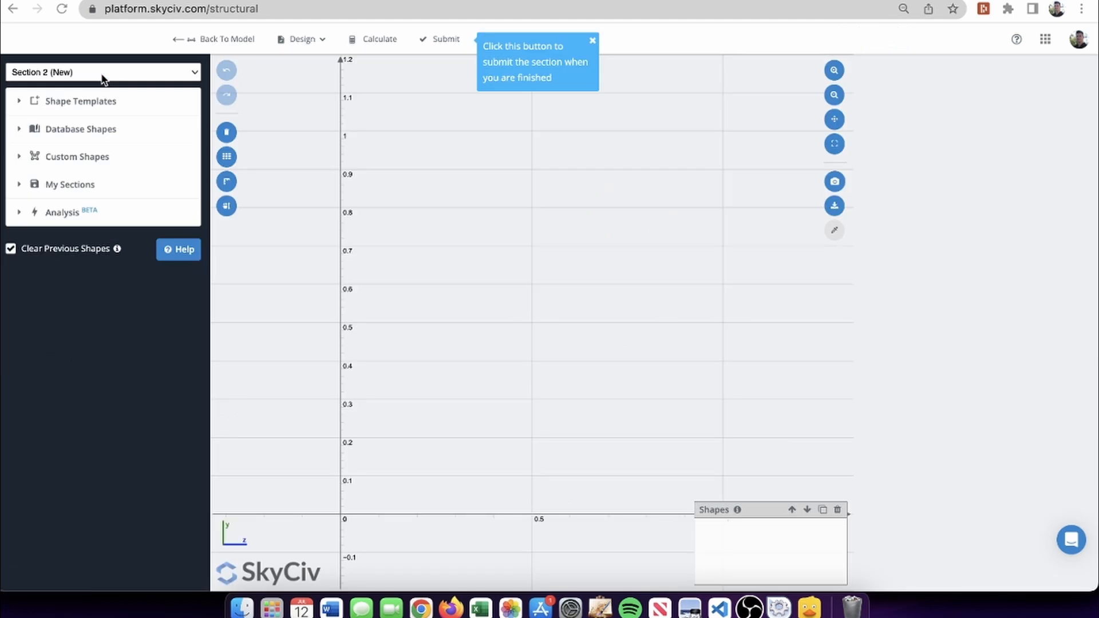
click(92, 101)
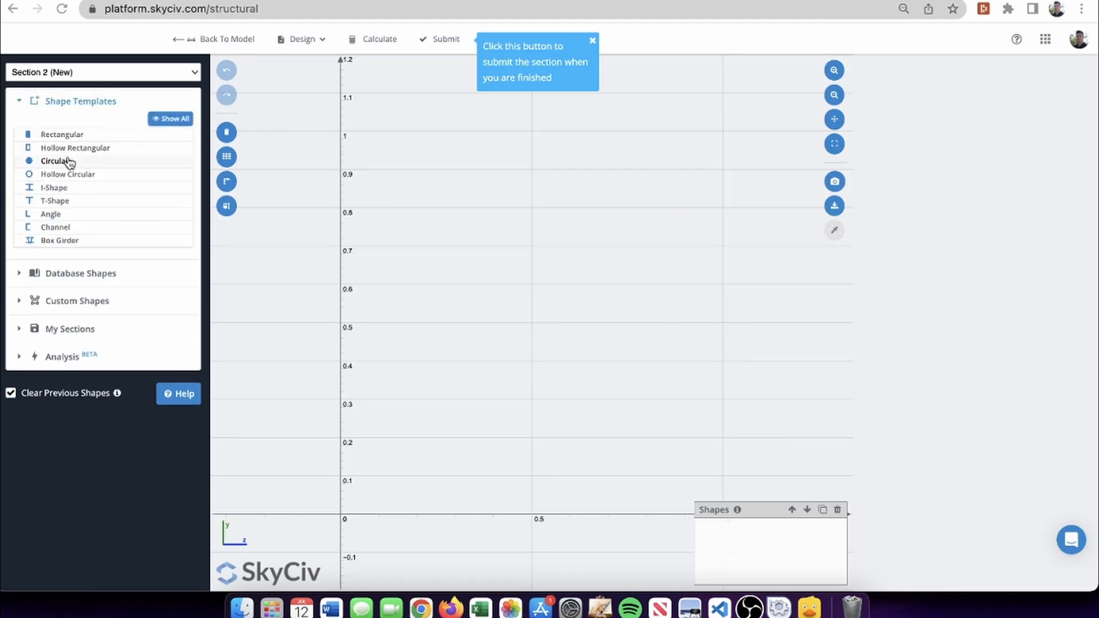
click(70, 161)
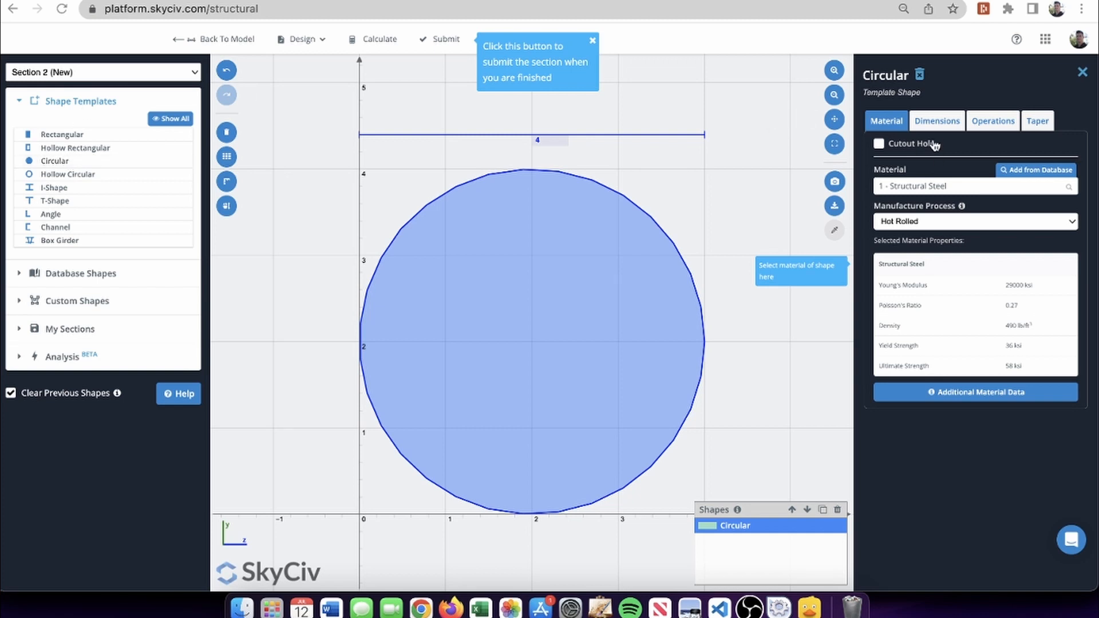
- Set the circular section's diameter to 1 in
click(937, 121)
click(909, 162)
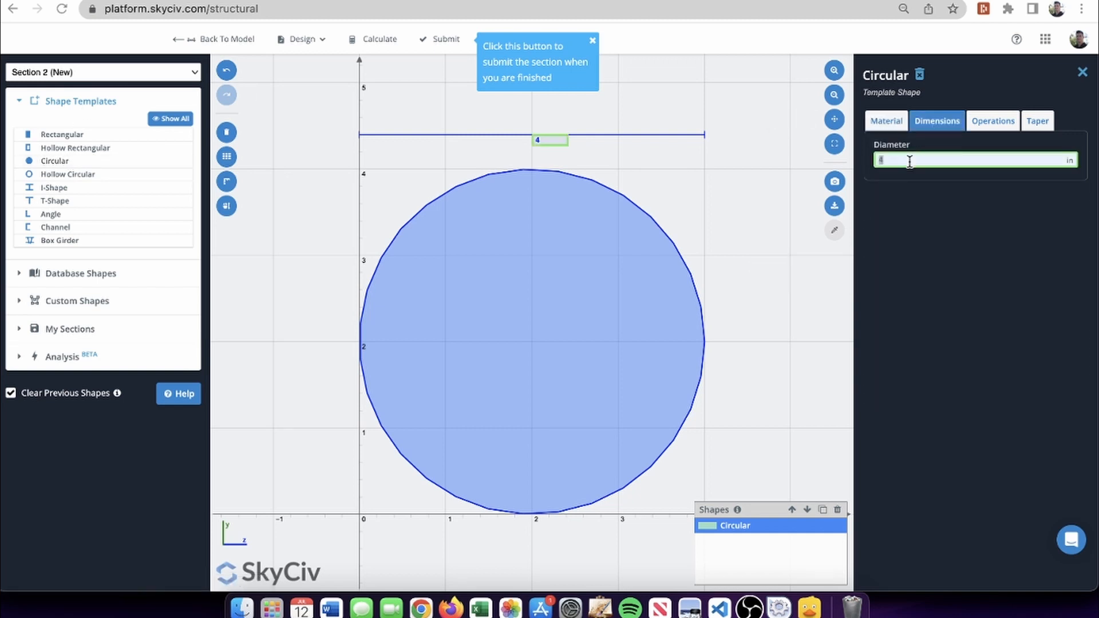
key(BackSpace)
text(2)
key(BackSpace)
text(1)
key(Return)
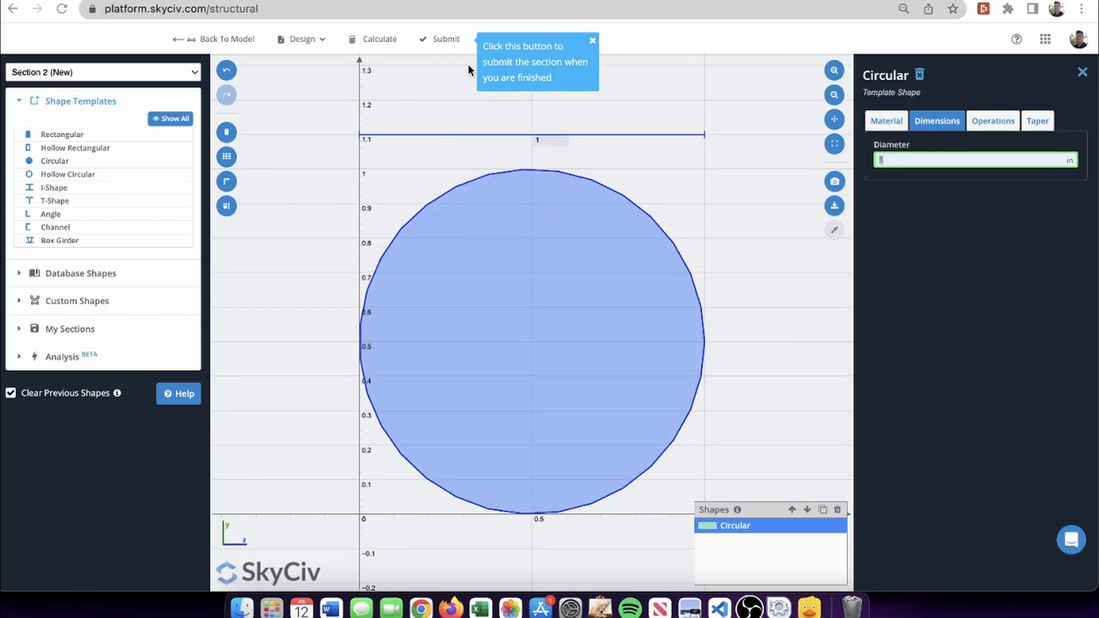
- Browse the material database's Imperial ASTM steels, including the ASTM A1011 options, and close it without importing a material
click(886, 121)
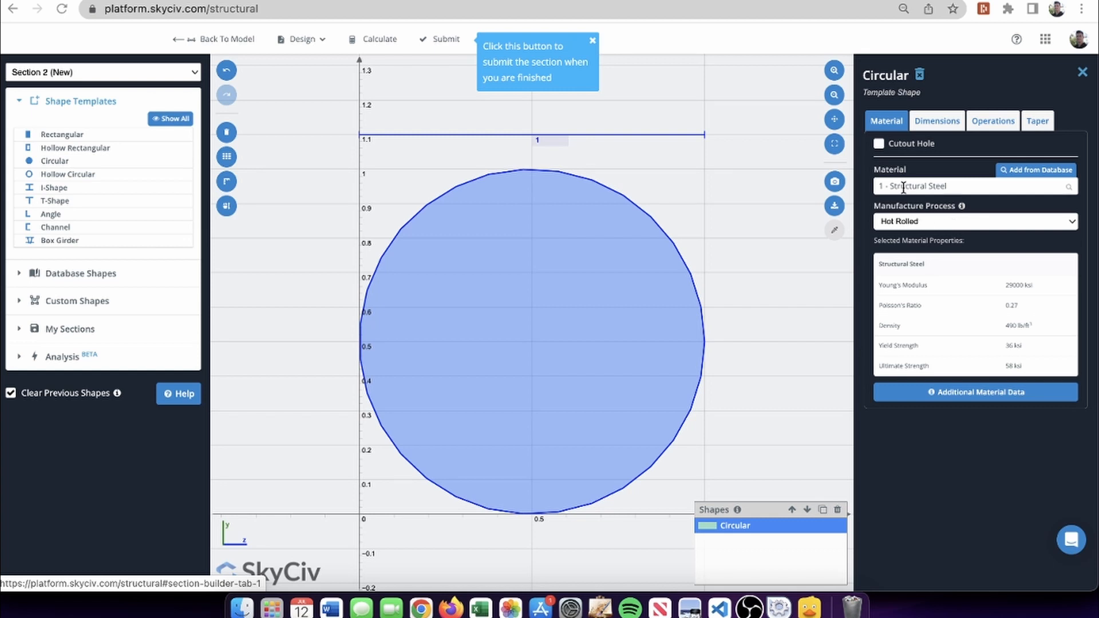
click(1022, 175)
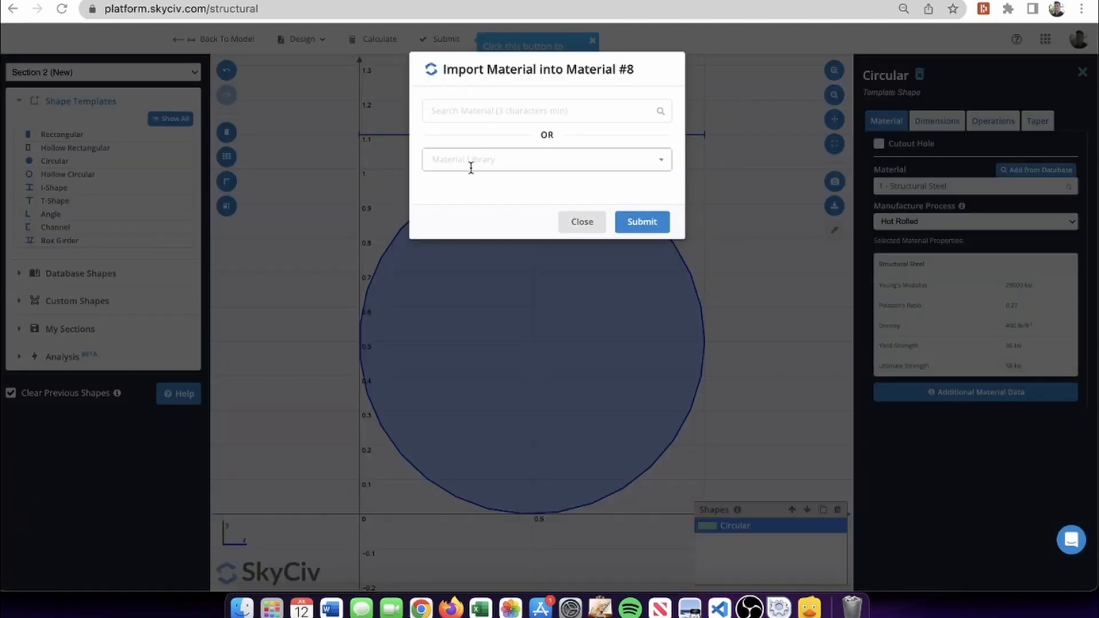
click(477, 167)
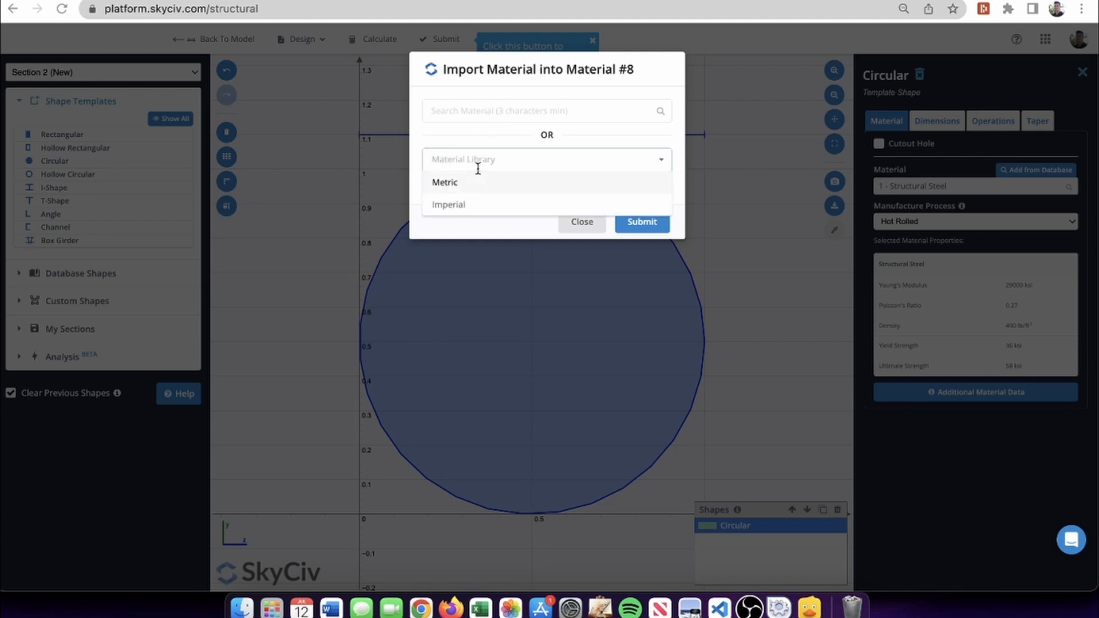
click(469, 207)
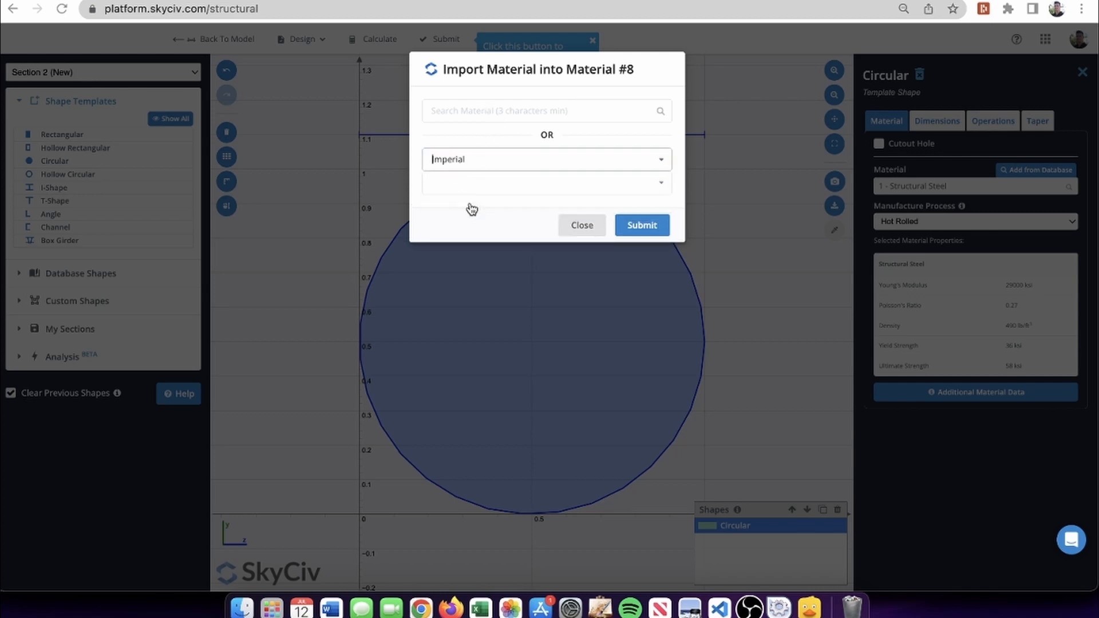
click(472, 181)
click(469, 210)
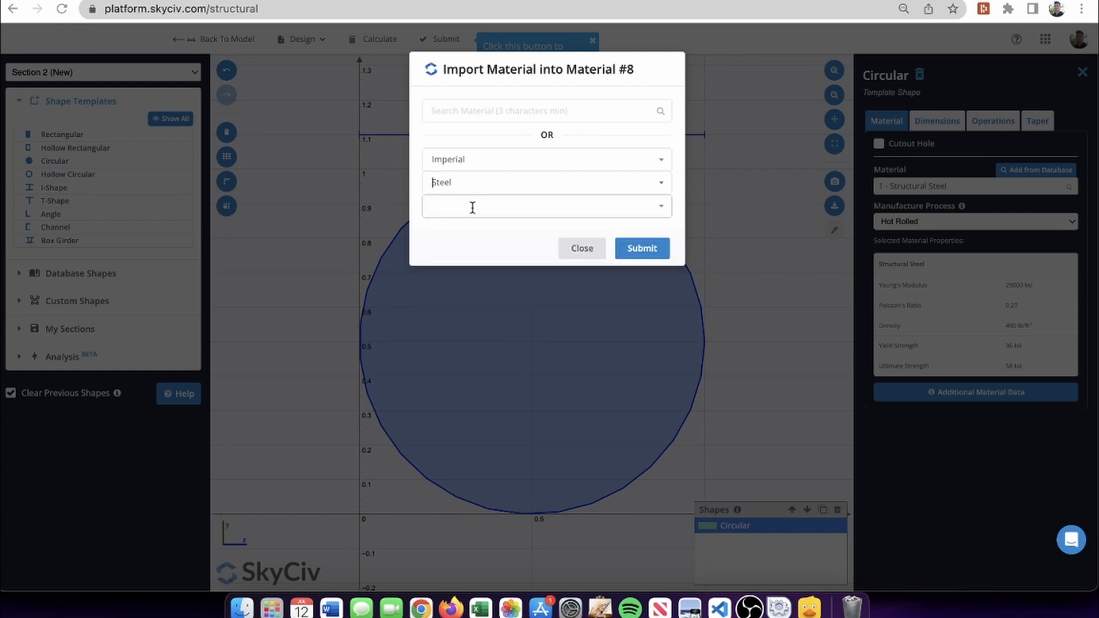
click(473, 207)
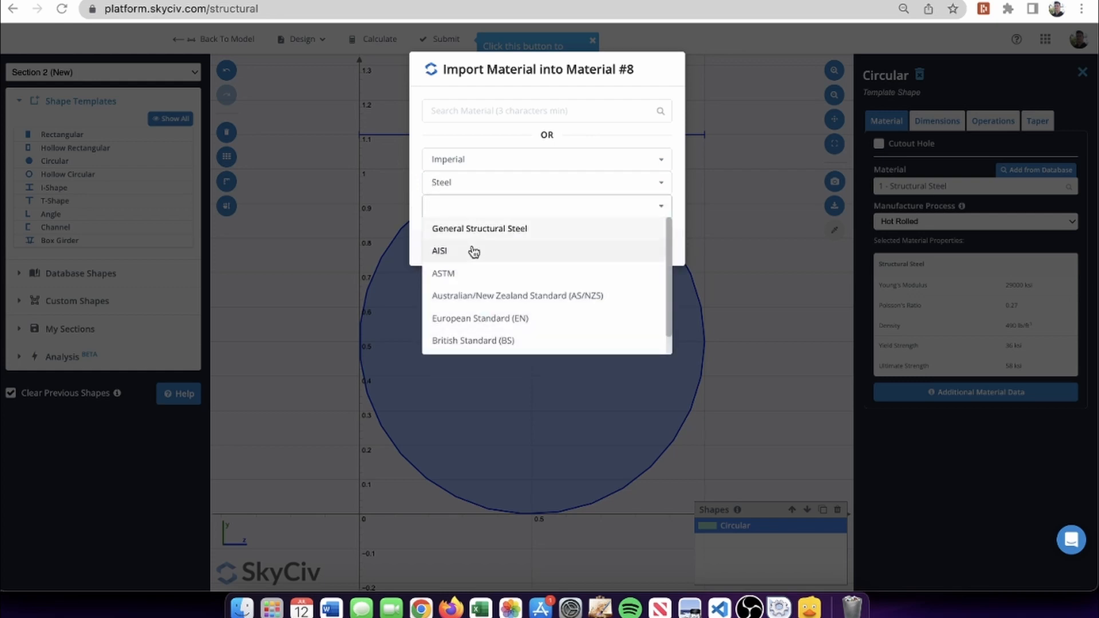
click(469, 273)
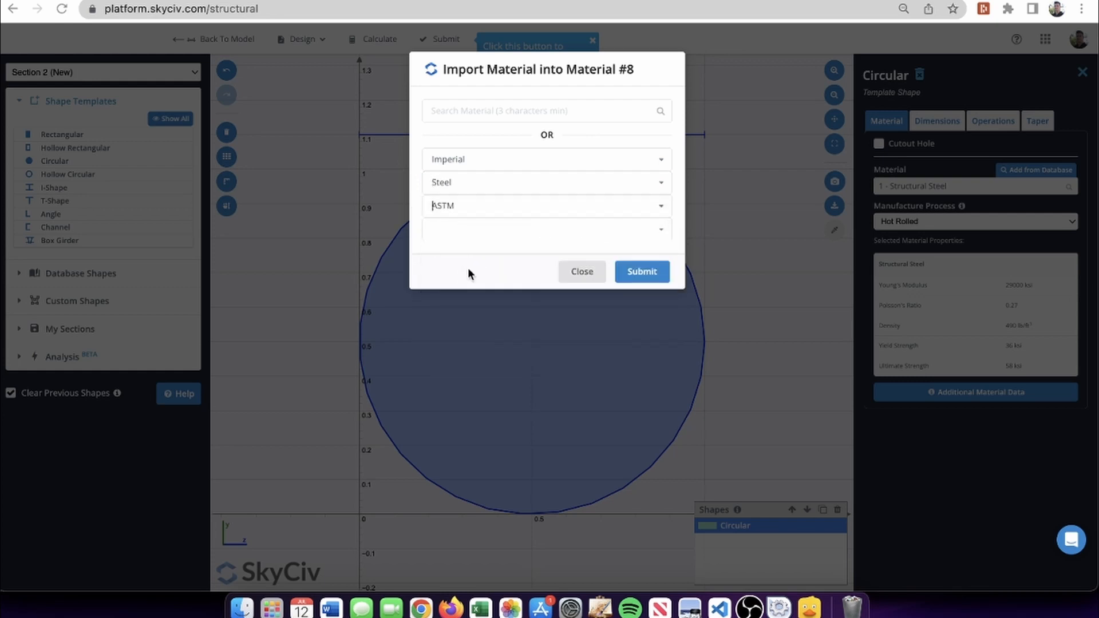
click(557, 230)
scroll(561, 269, down, 1)
scroll(565, 279, down, 5)
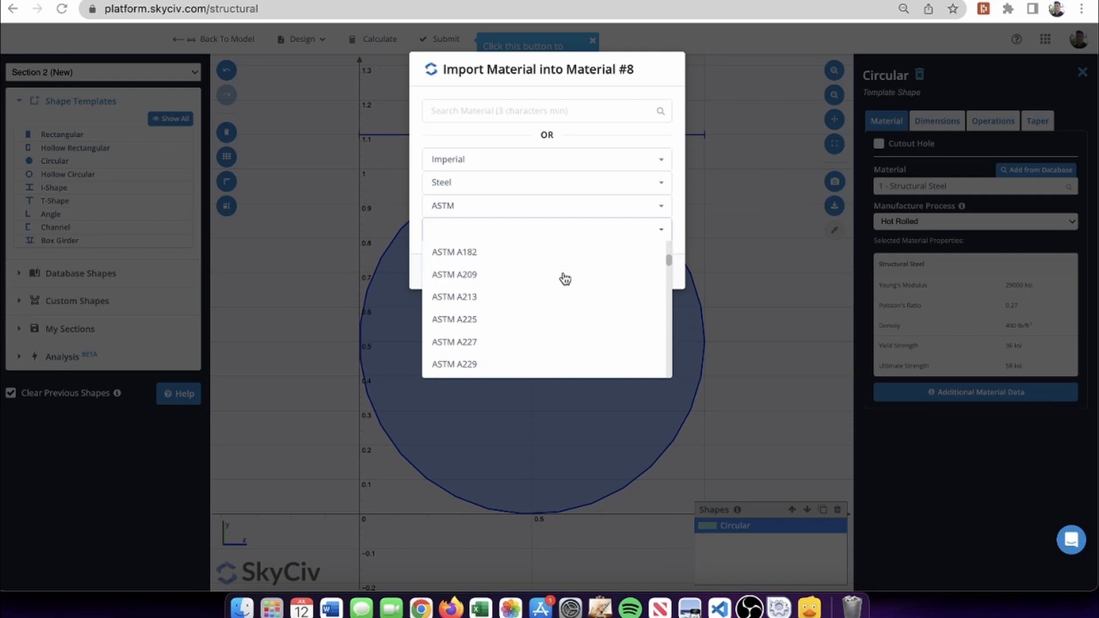
scroll(564, 278, up, 7)
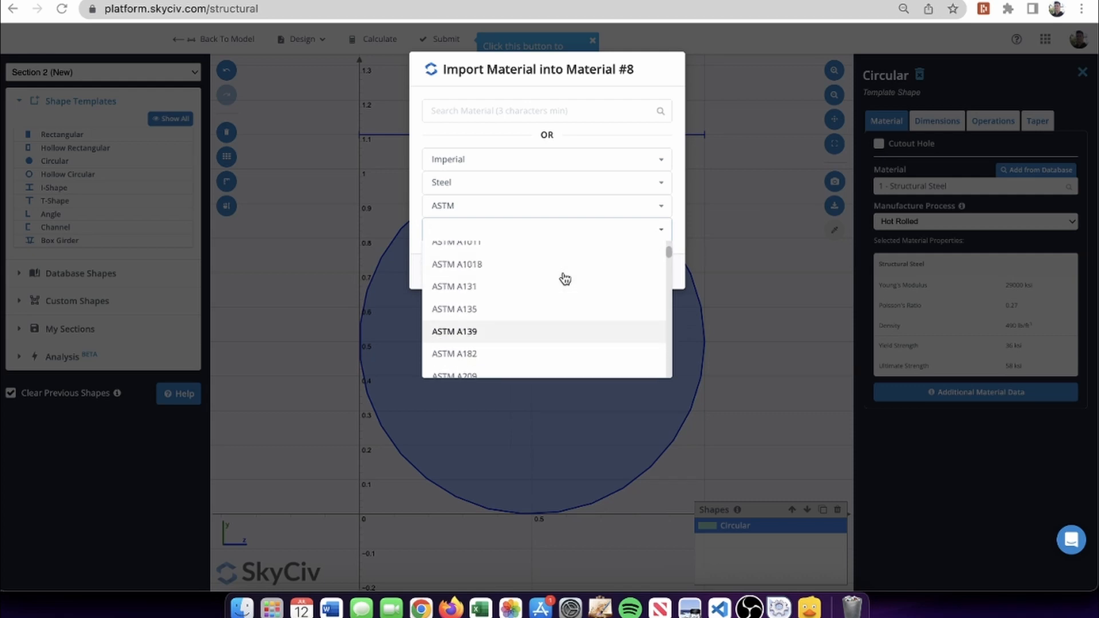
click(522, 283)
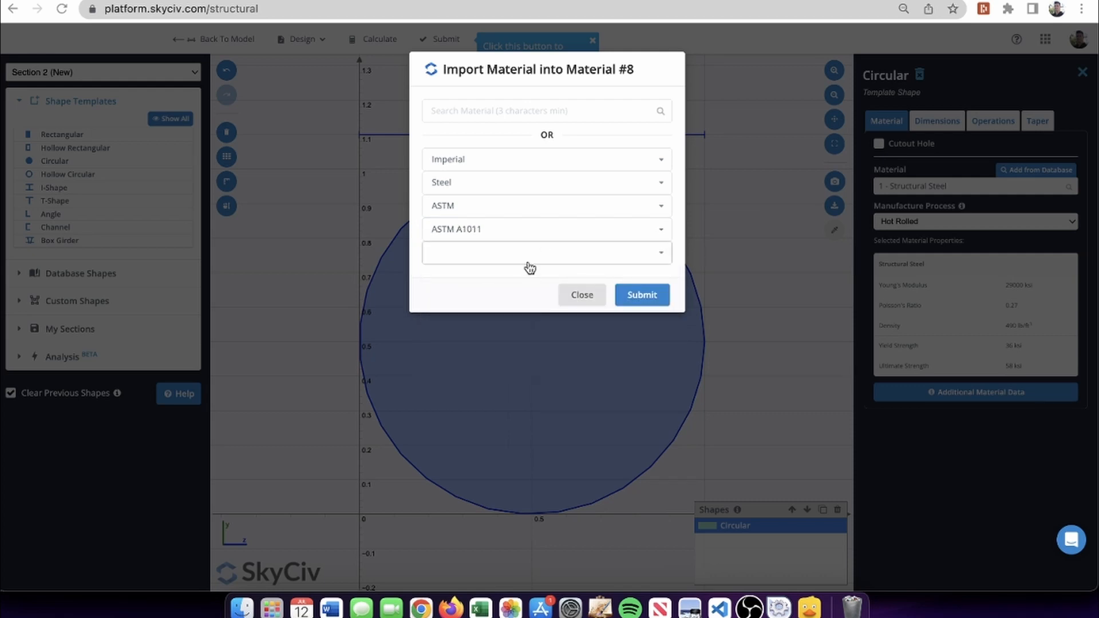
click(520, 253)
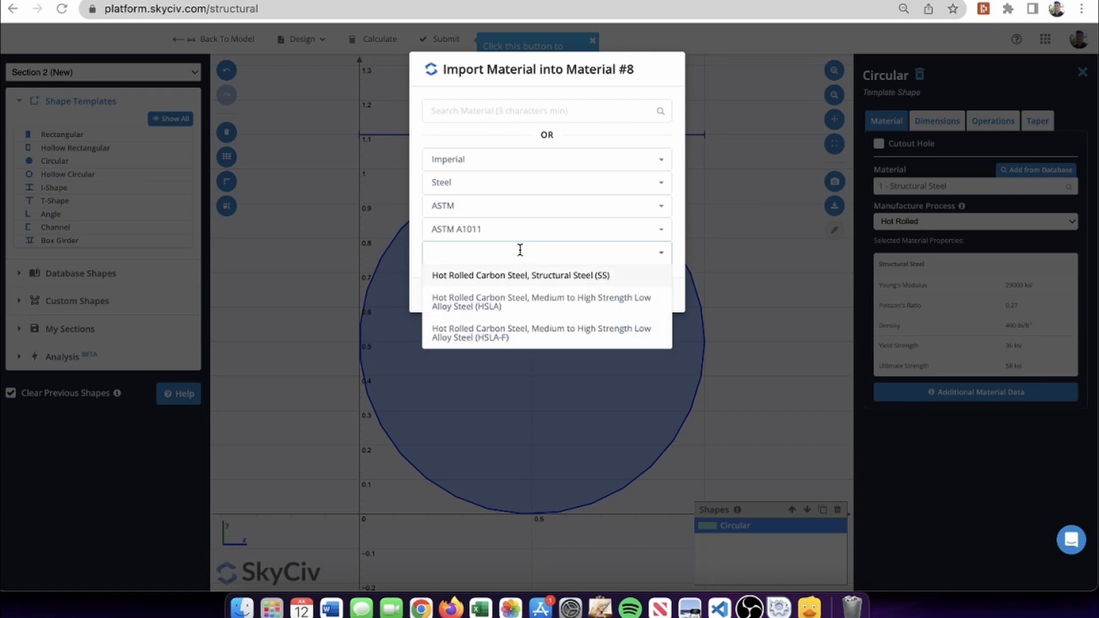
click(637, 74)
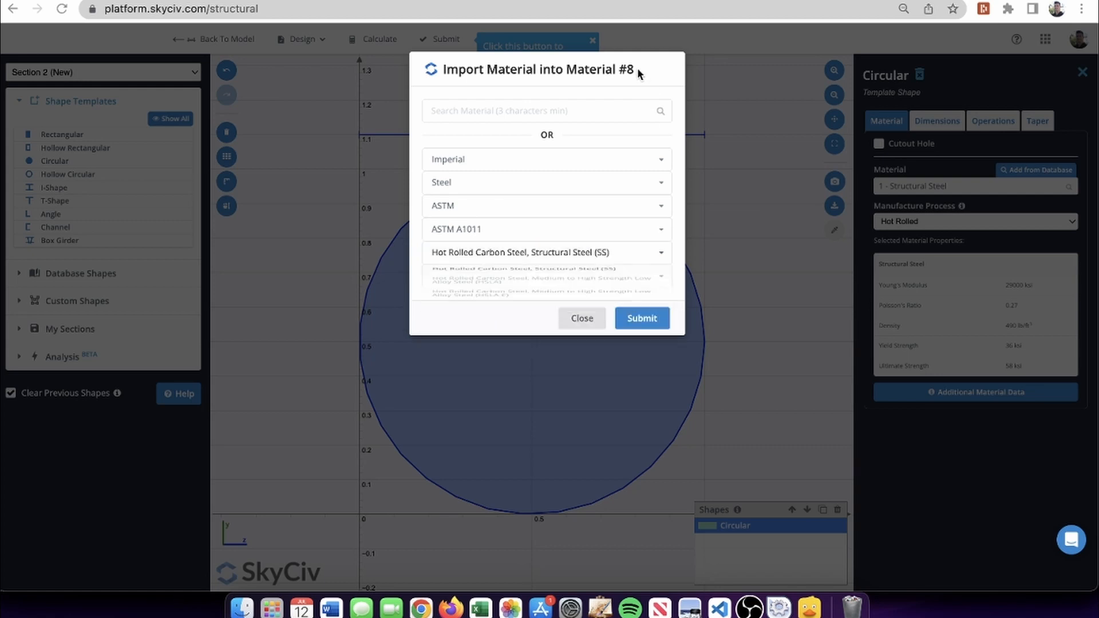
click(581, 330)
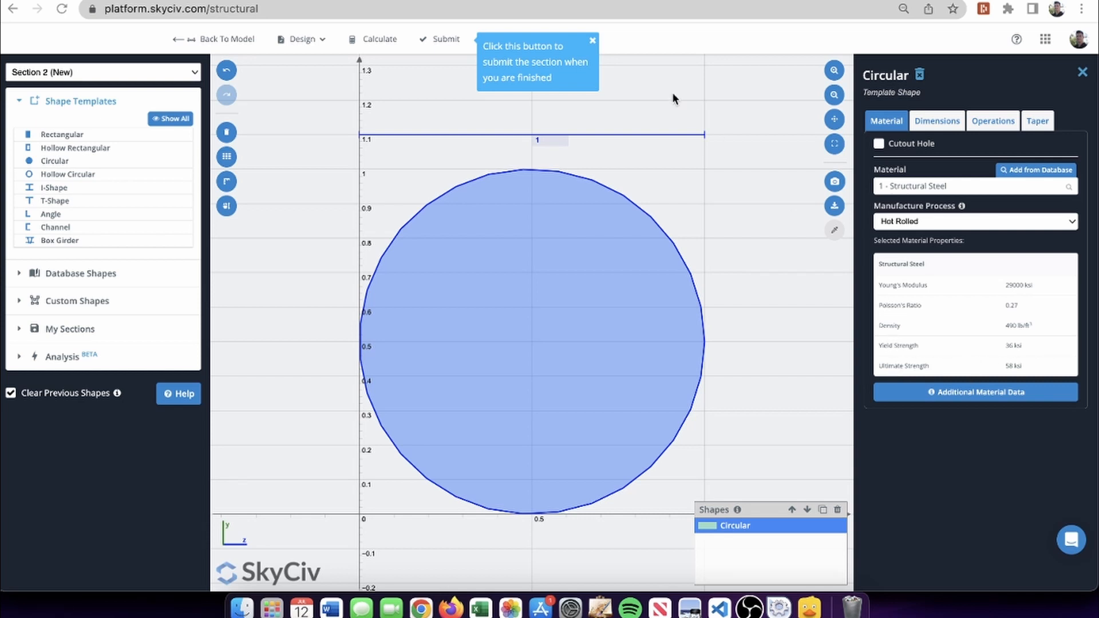
- Submit the circular shape as section 2 and switch the model to the 3D render
click(426, 38)
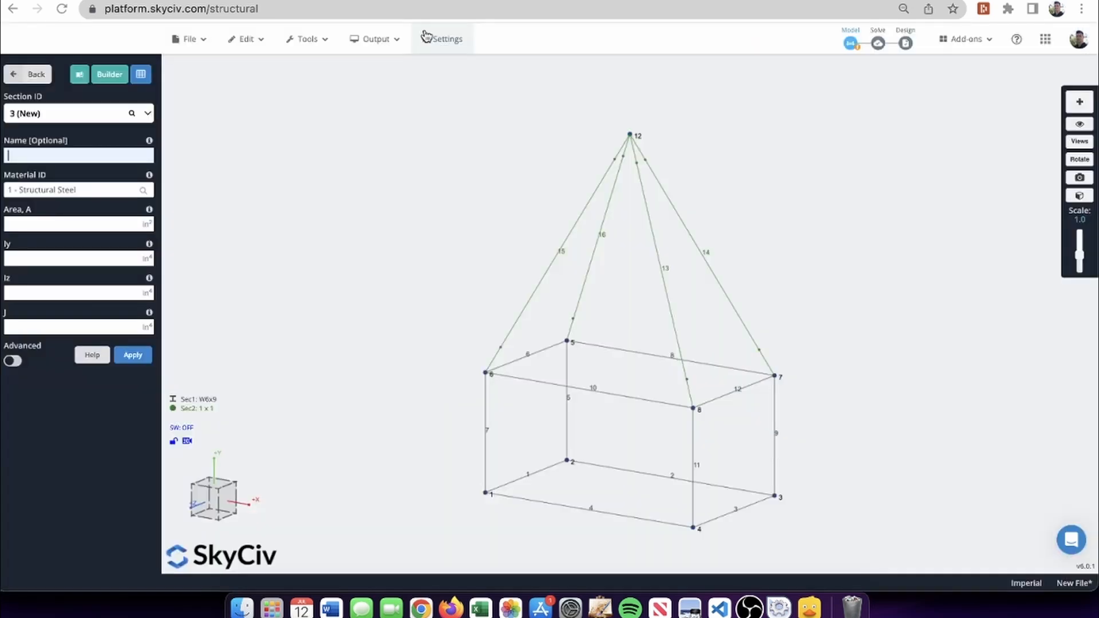
click(375, 66)
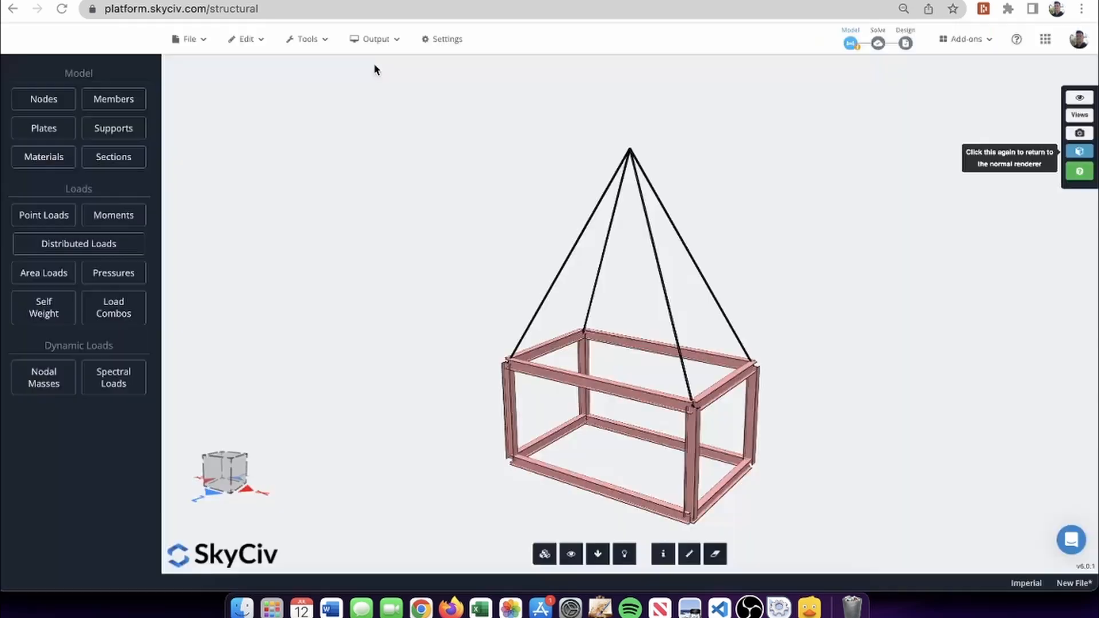
- Inspect the cables and box frame in the 3D render, and return to the wireframe render
drag(635, 197, 664, 193)
scroll(713, 204, up, 5)
scroll(713, 204, down, 5)
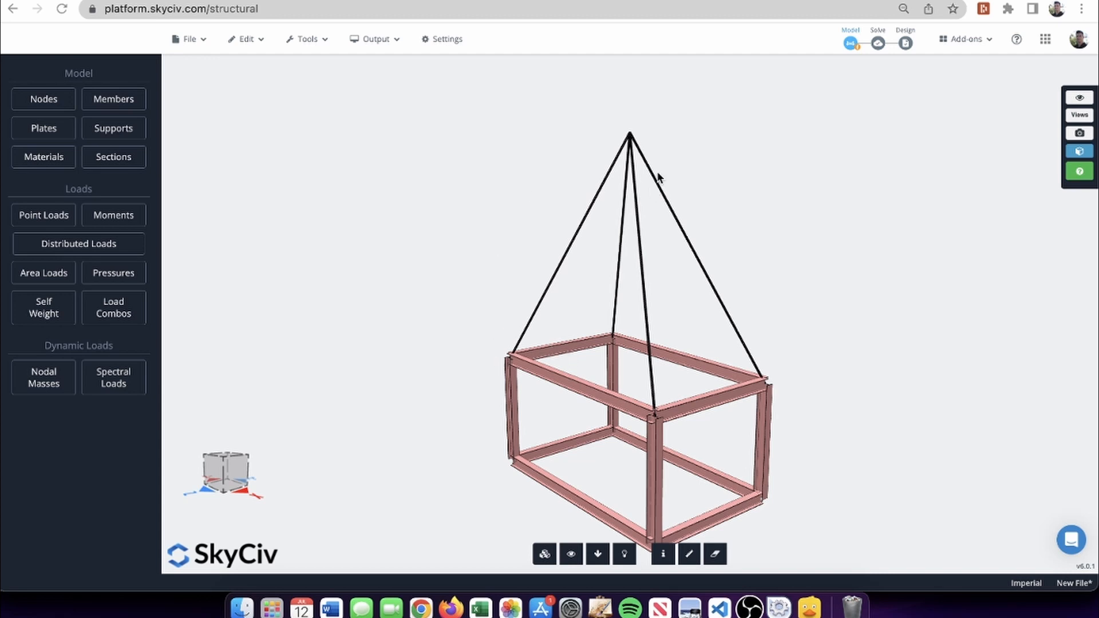
right_drag(417, 213, 380, 167)
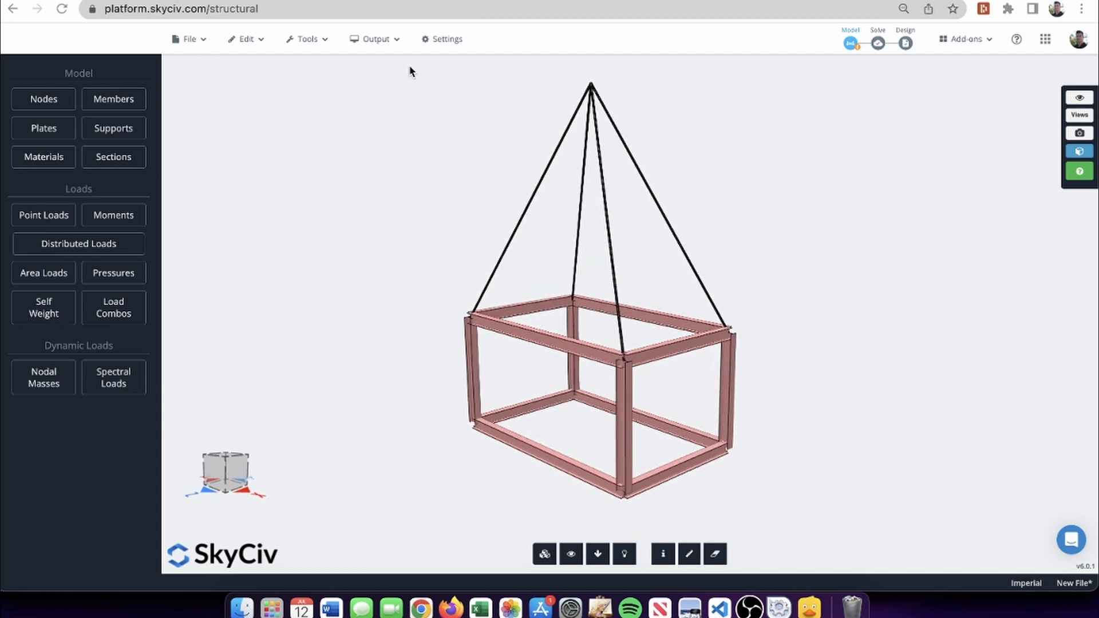
click(374, 40)
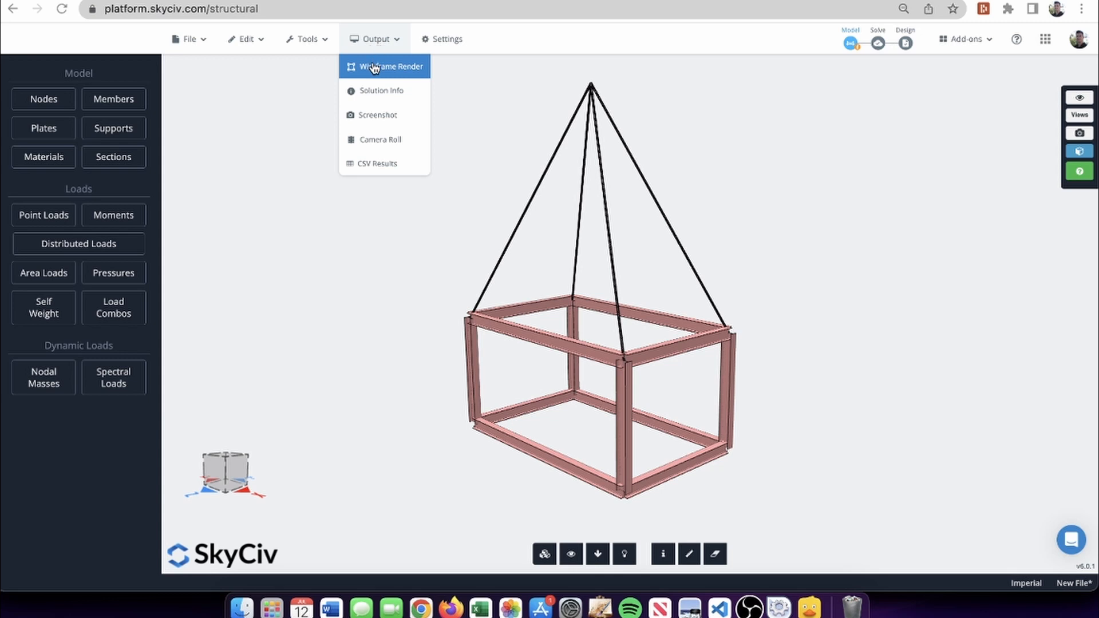
click(374, 68)
right_drag(859, 218, 850, 250)
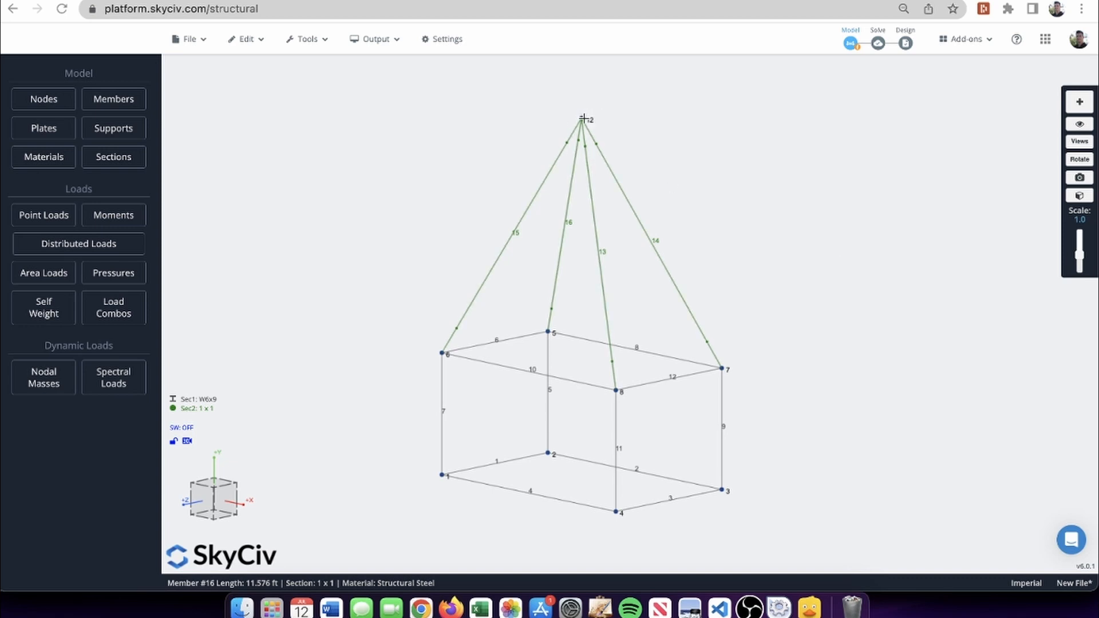
- Add a pin support with restraint code FFFFFR at apex node 12 and return to the main modelling list
click(118, 127)
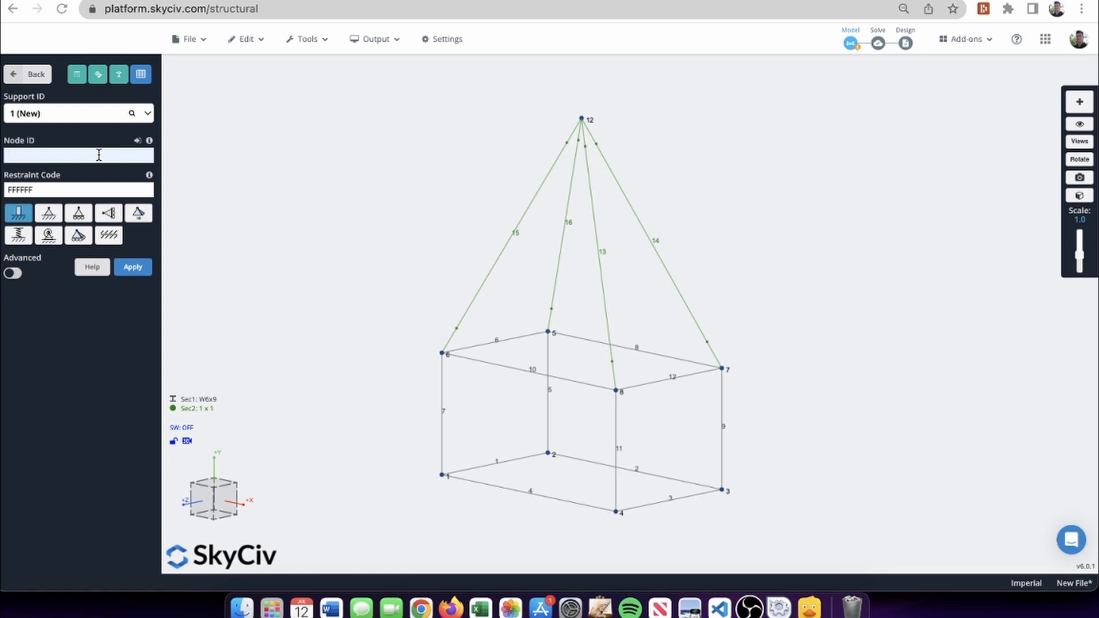
text(12)
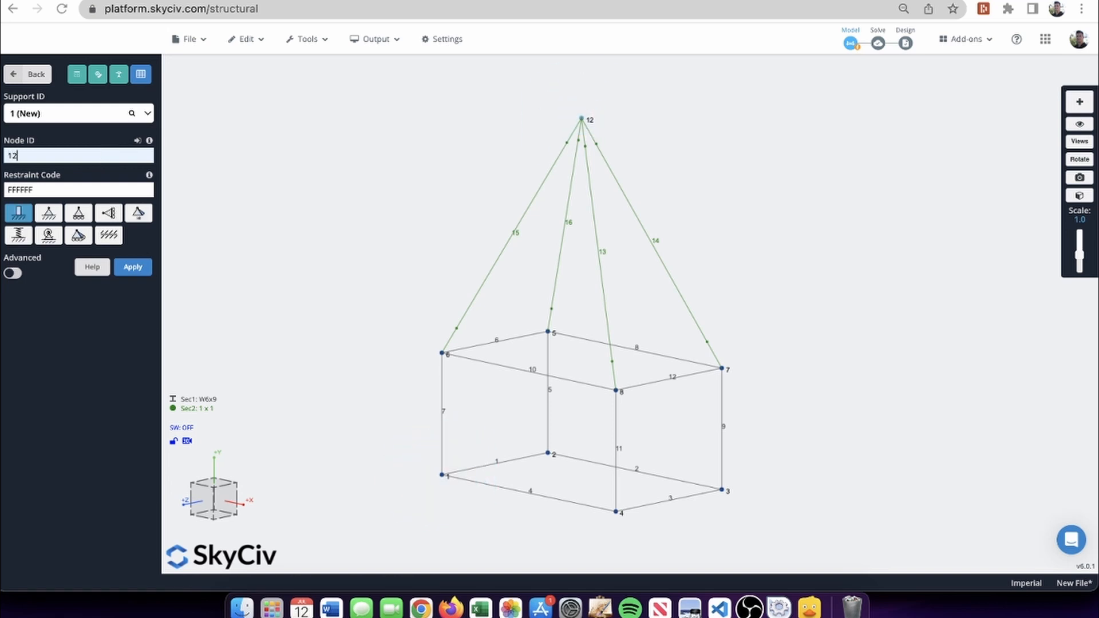
click(50, 216)
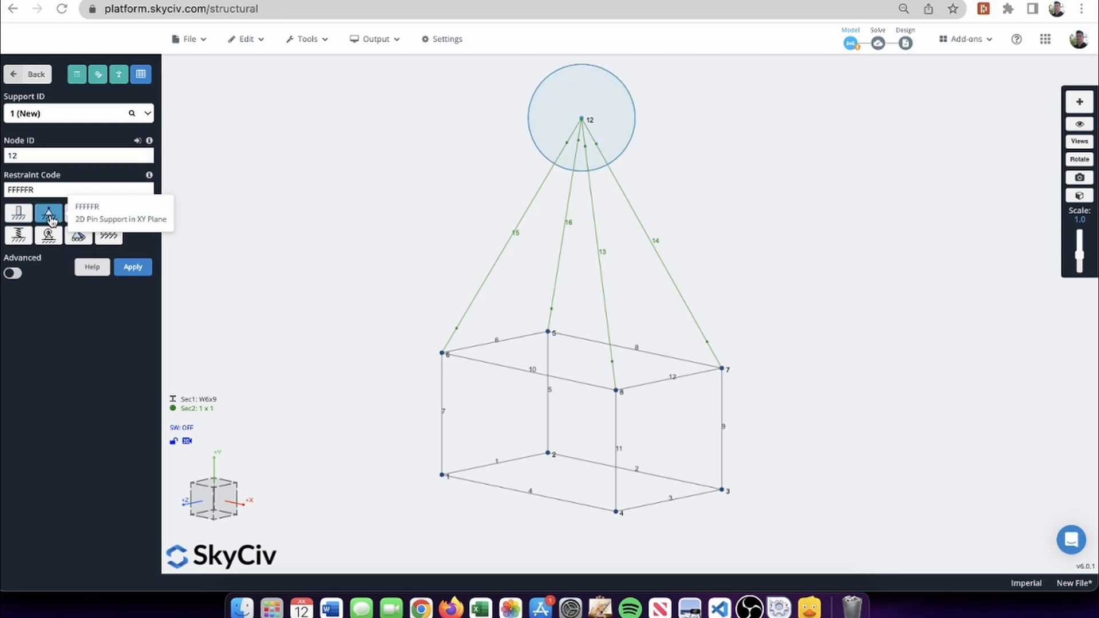
click(134, 268)
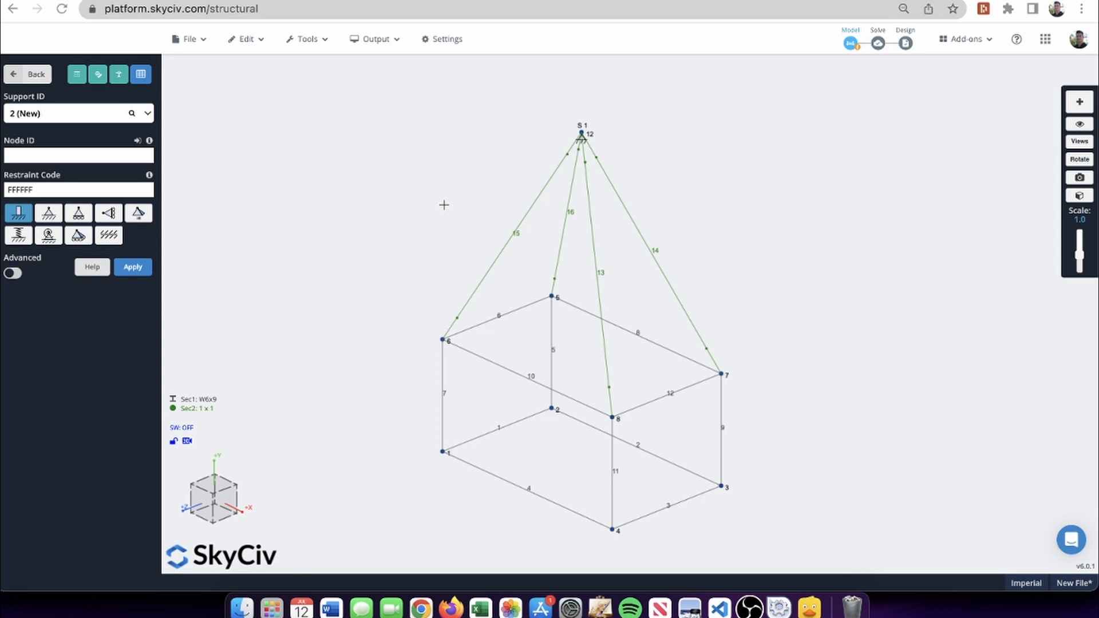
click(31, 76)
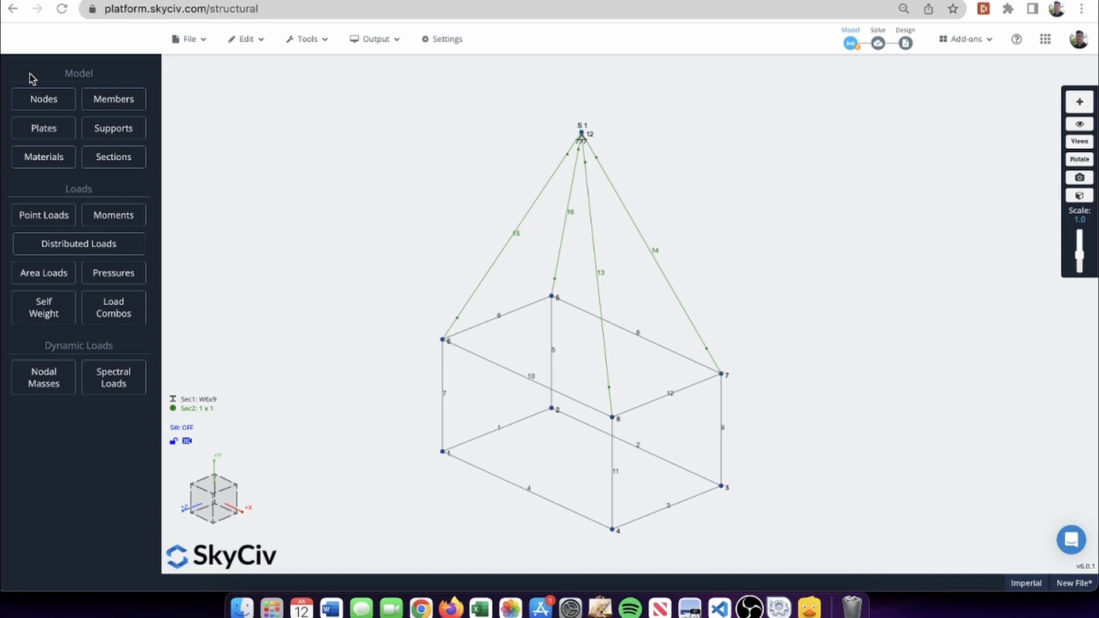
scroll(386, 218, down, 3)
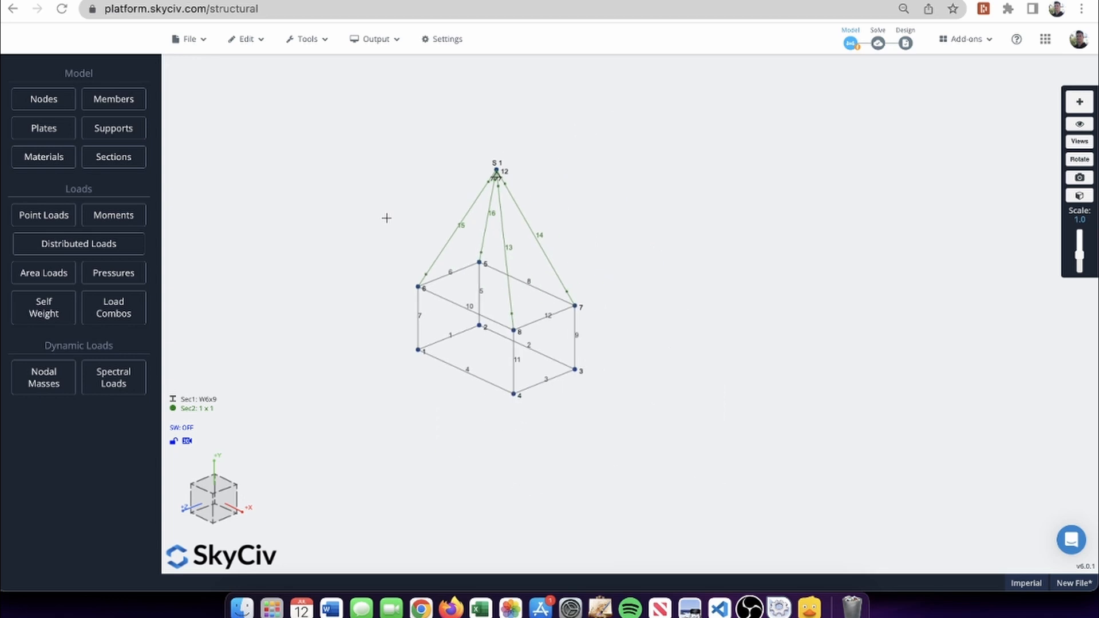
scroll(410, 225, up, 5)
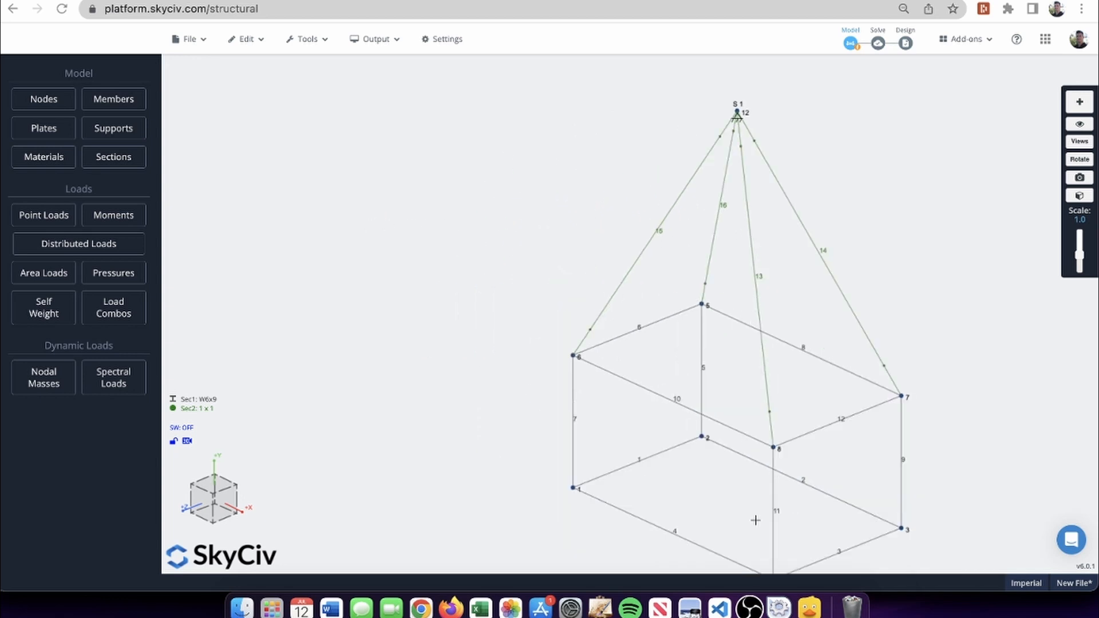
- Start a new area load on the box frame's base, using corner nodes 1, 2, 3 and 4
right_drag(701, 492, 608, 424)
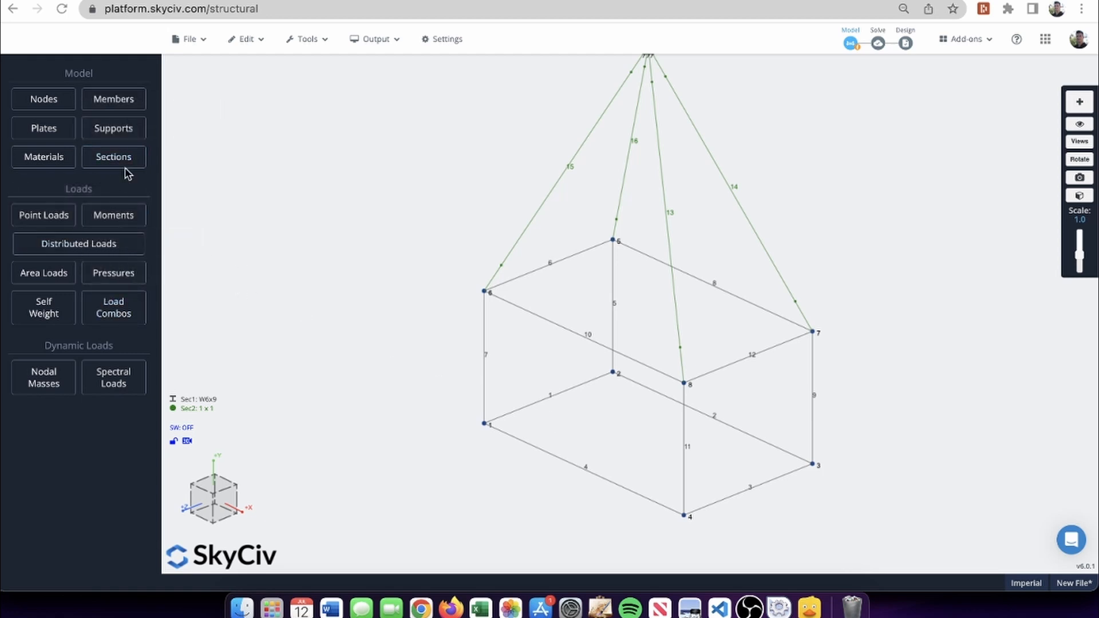
click(44, 275)
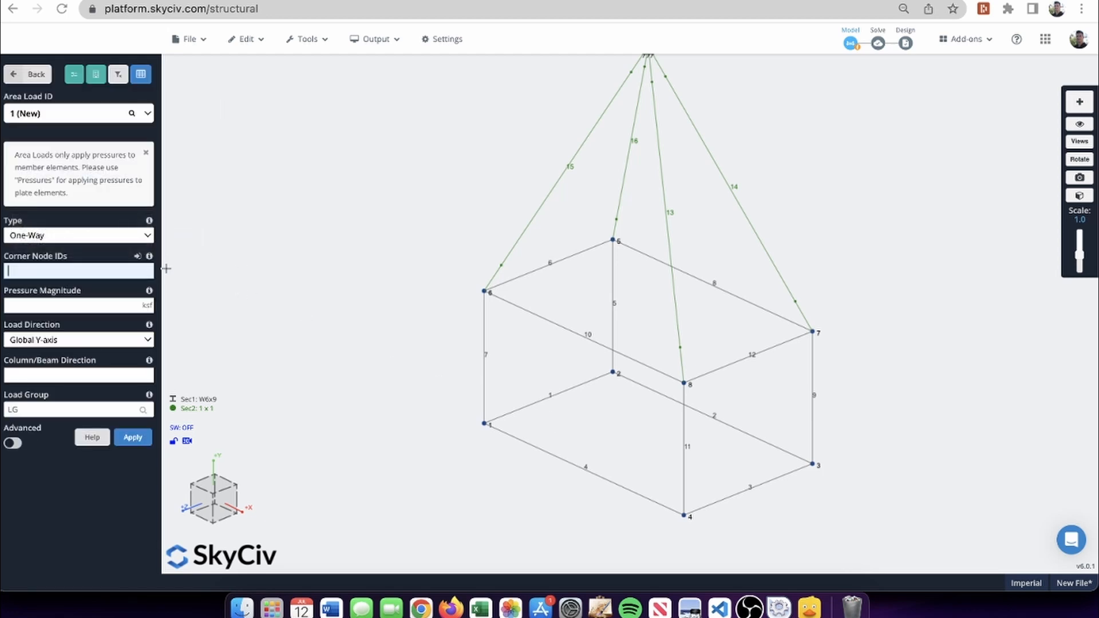
click(92, 239)
click(86, 238)
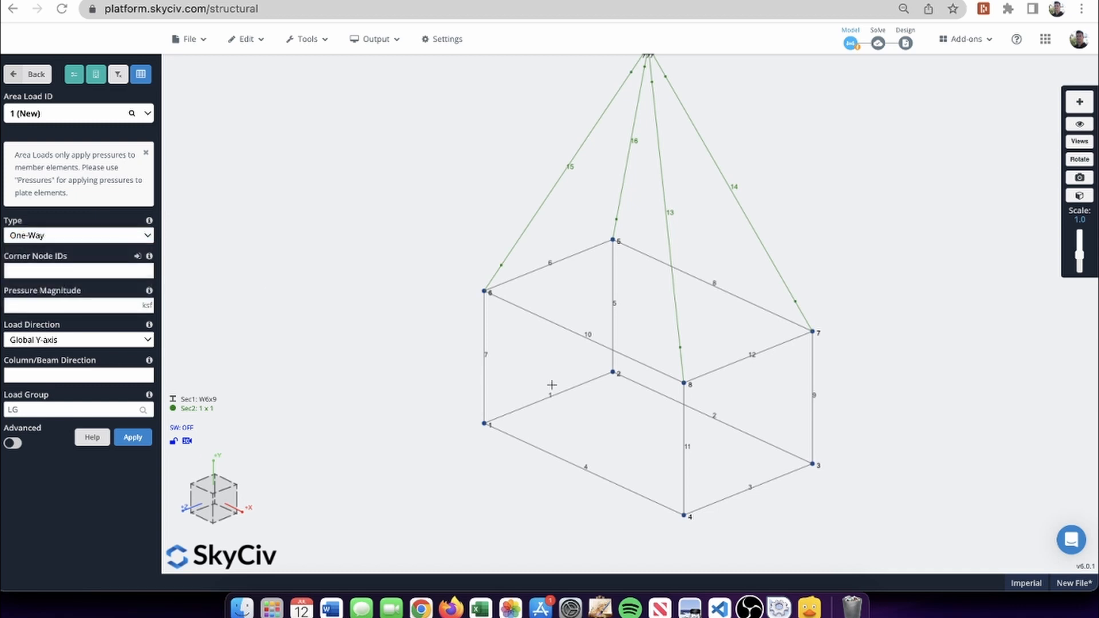
click(61, 270)
click(483, 423)
click(612, 372)
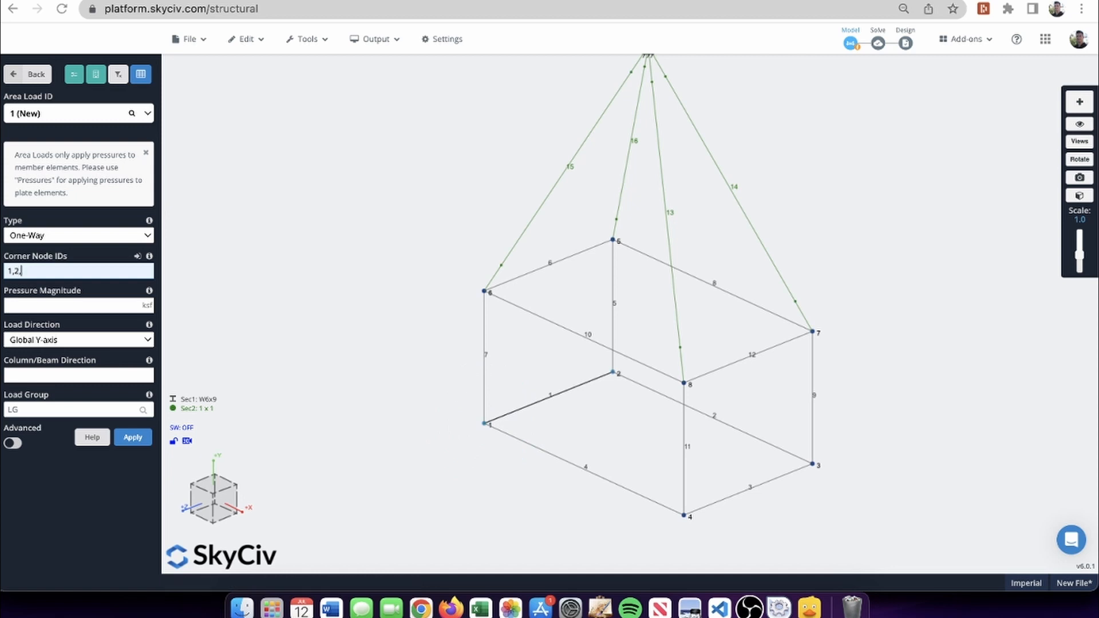
click(812, 465)
click(683, 515)
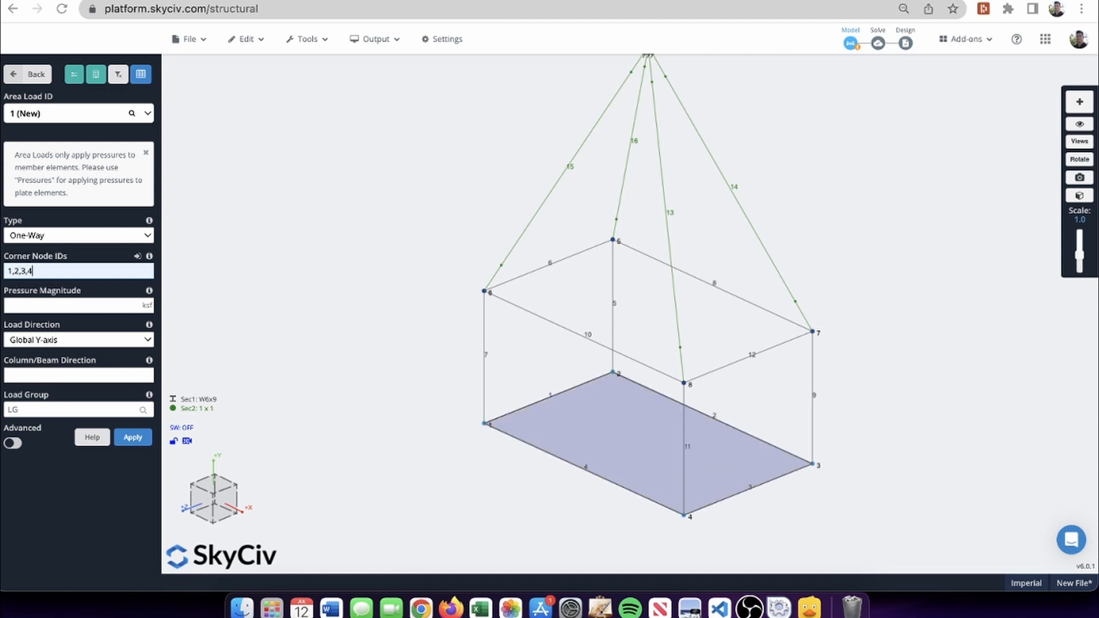
- Set the area load's pressure to -0.25 ksf along the global Y-axis and its type to Two-Way
click(73, 305)
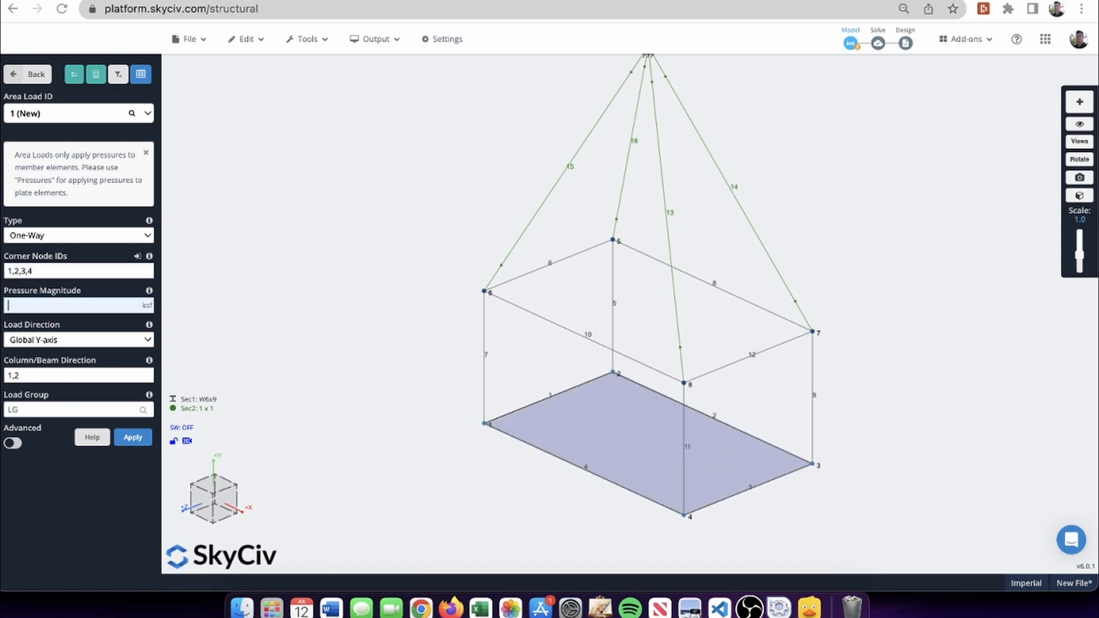
text(-0.25)
key(Tab)
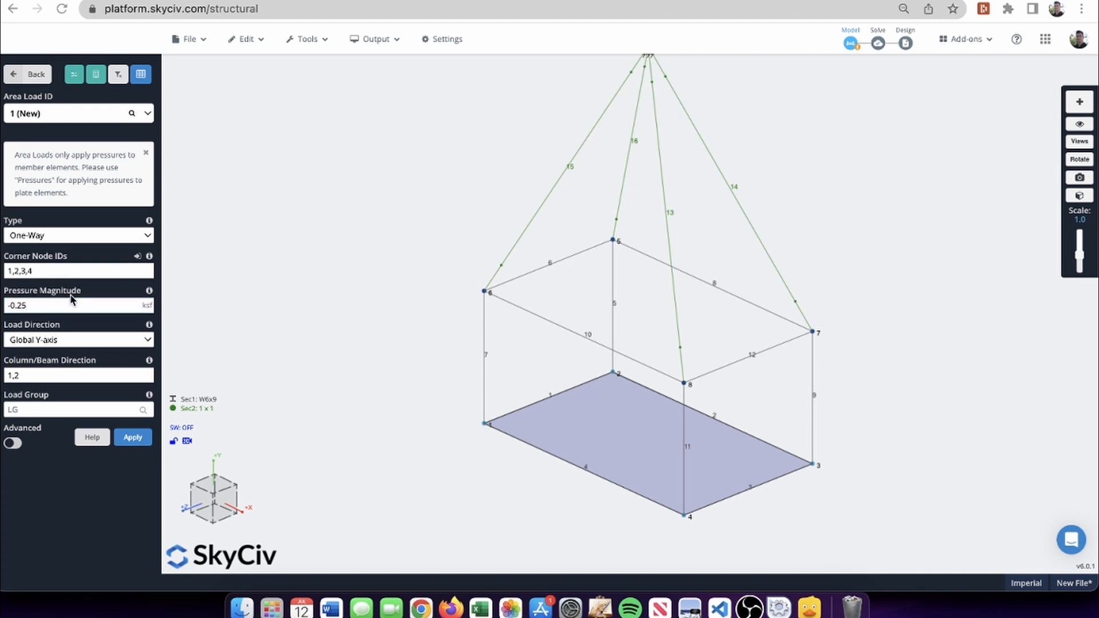
click(54, 342)
click(53, 341)
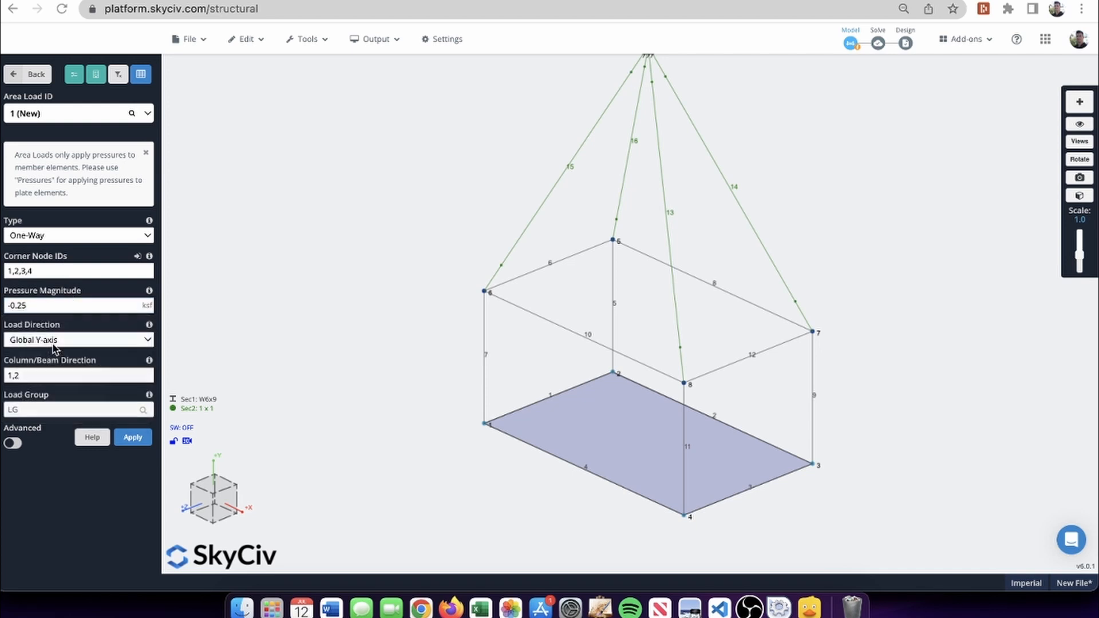
click(43, 235)
click(45, 250)
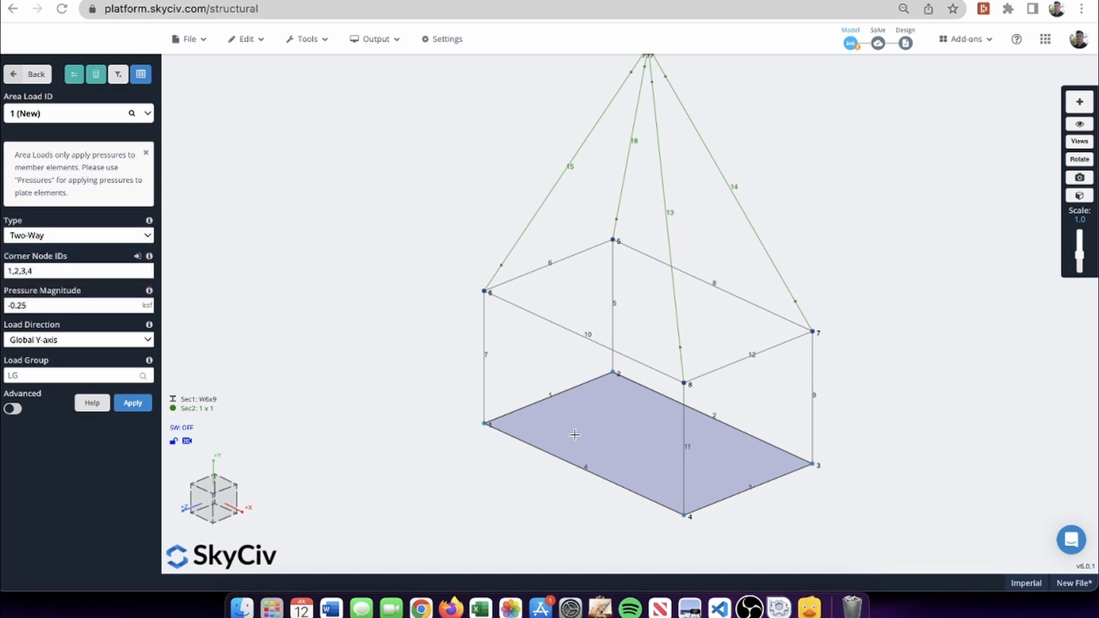
- Assign the area load to load group Equipment, apply it, and dismiss the inner-member search notice so it does not show again
click(55, 375)
text(Equipment)
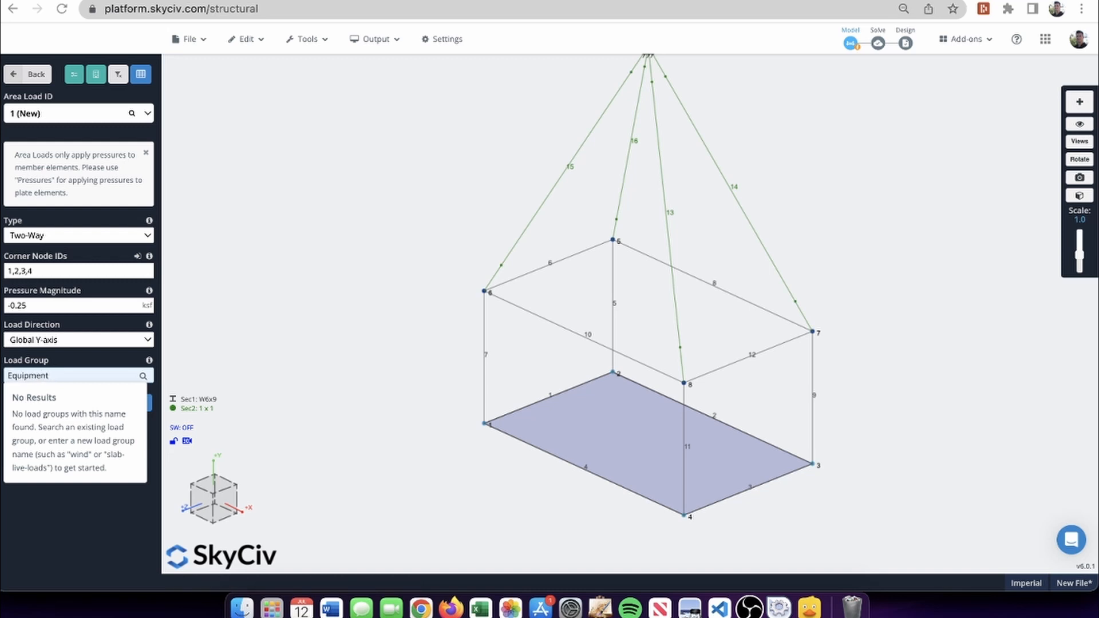
key(Return)
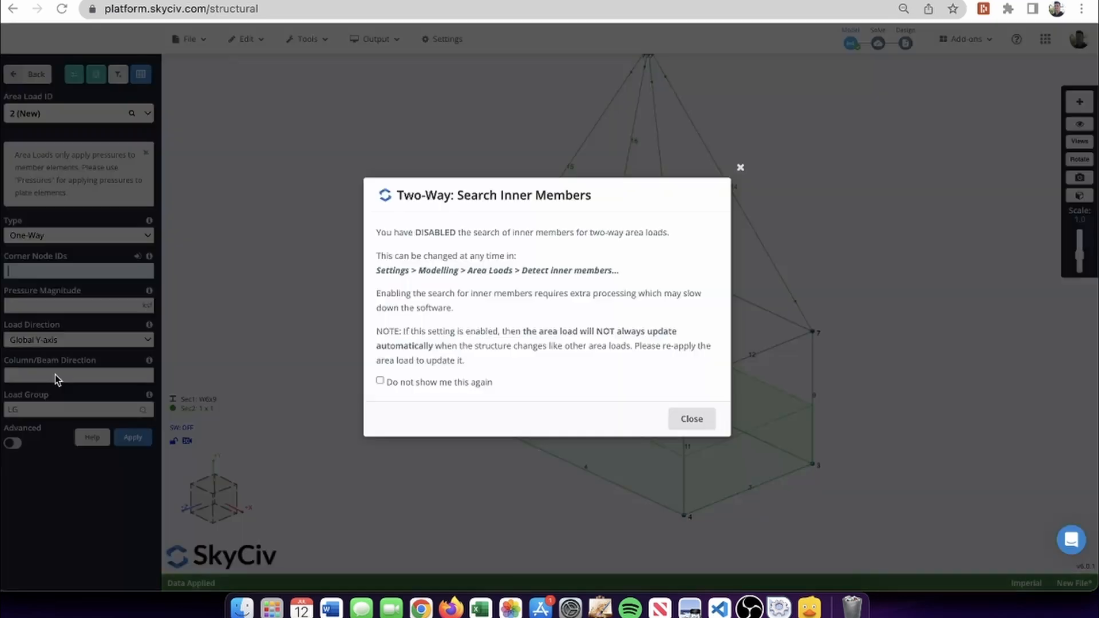
click(402, 383)
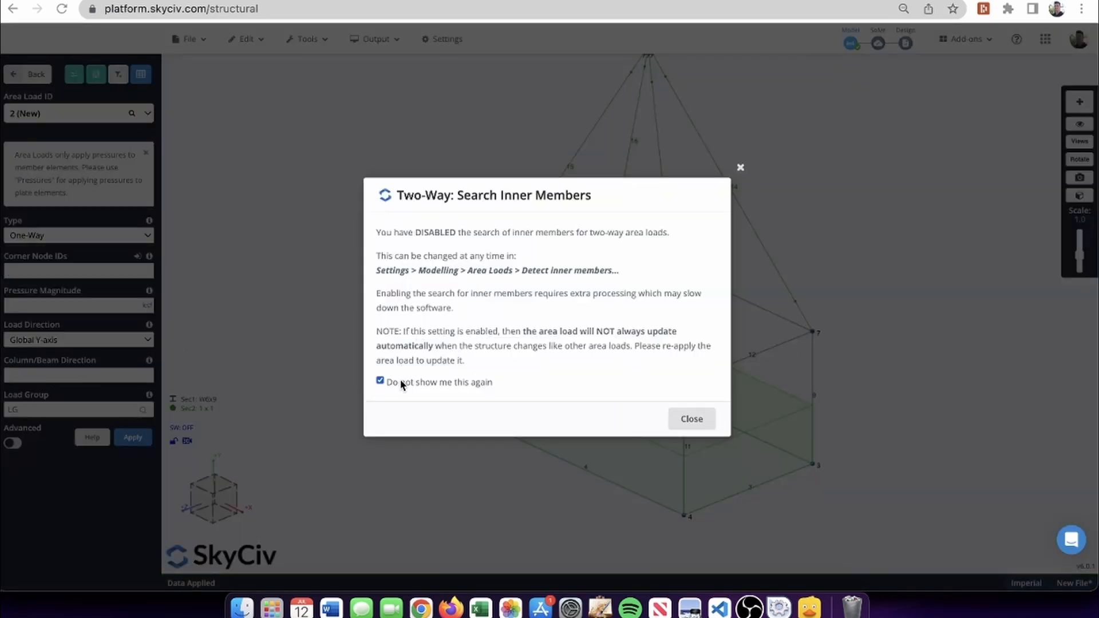
click(708, 416)
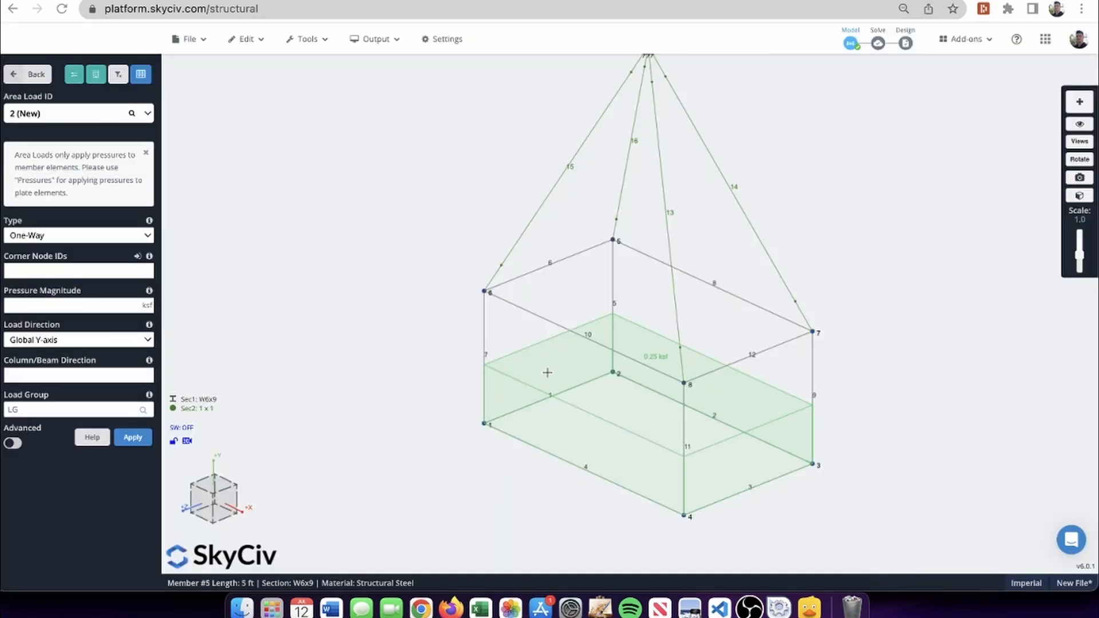
- Display the area load as equivalent area loads on the base members and inspect their distribution
click(1079, 123)
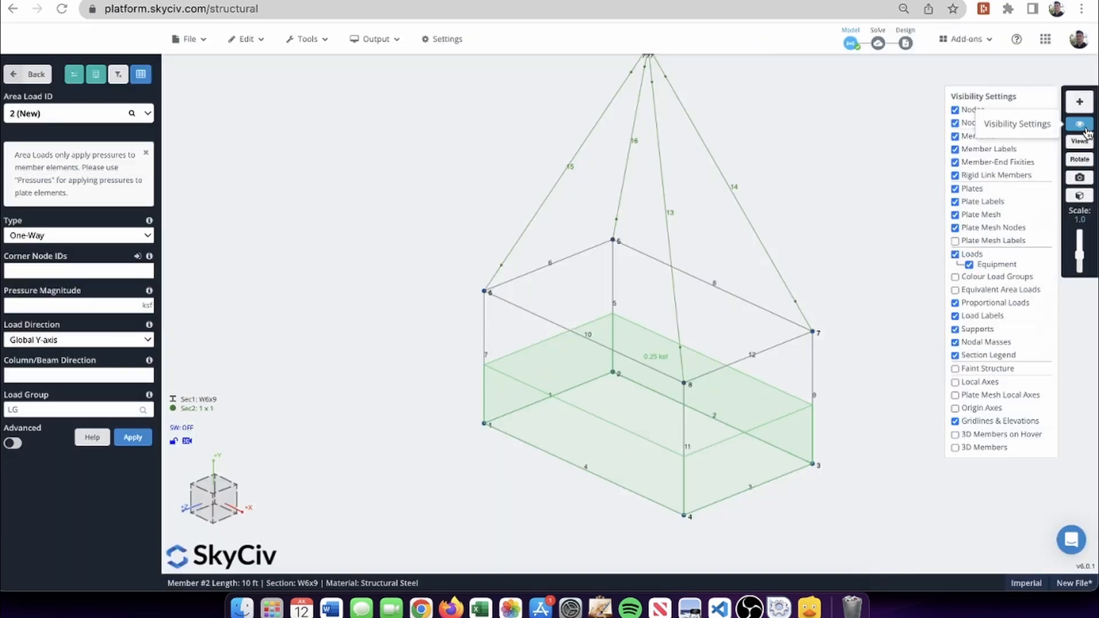
click(997, 288)
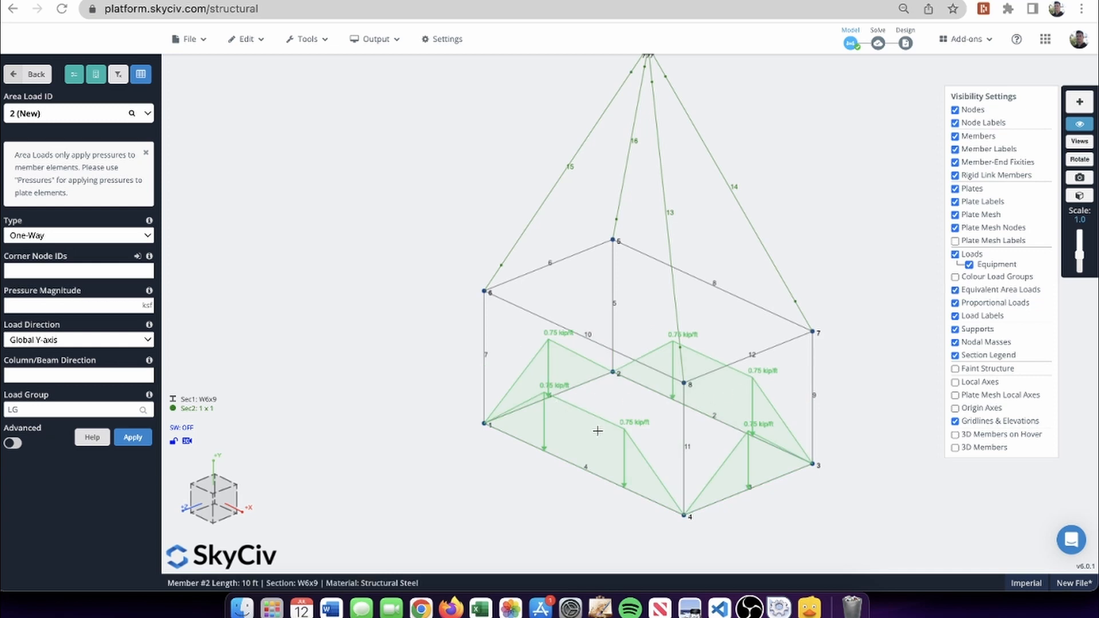
right_drag(869, 419, 830, 424)
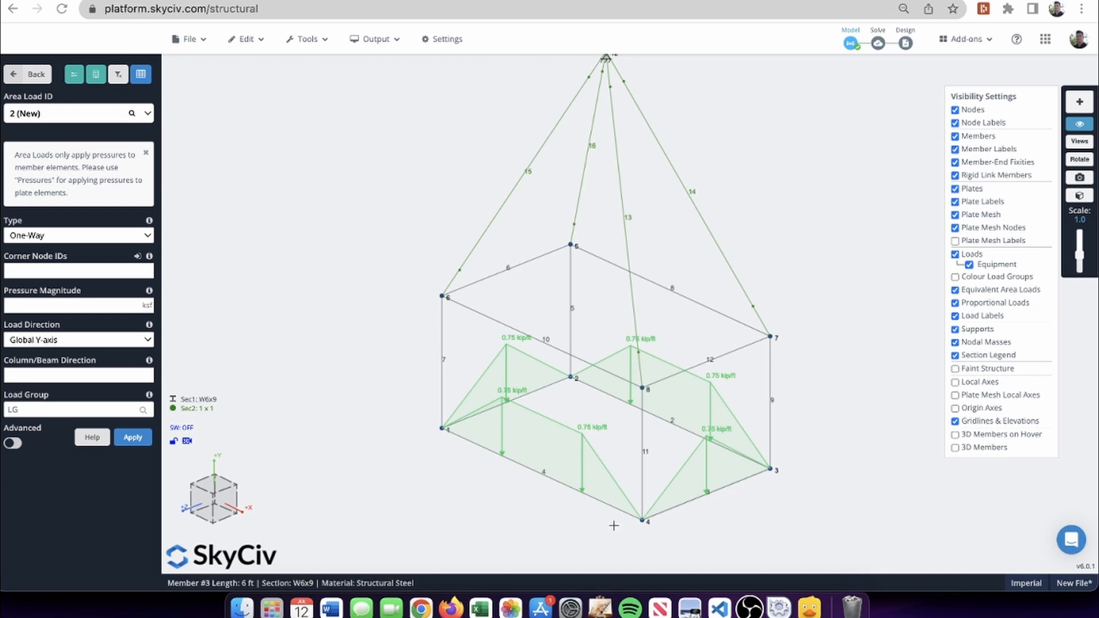
drag(492, 510, 520, 488)
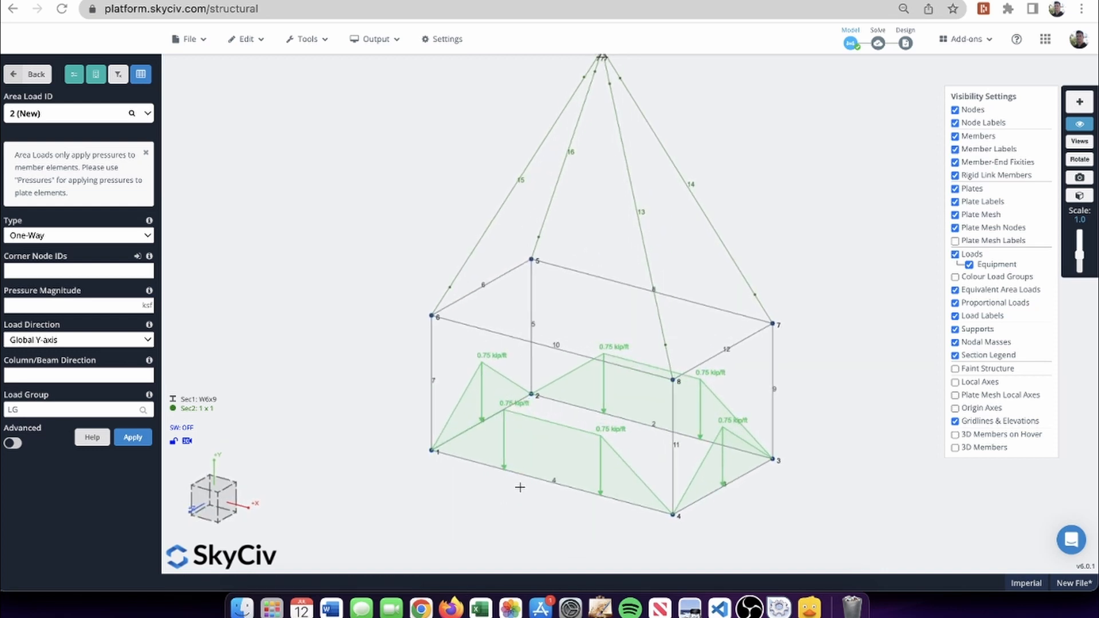
- Select the Equipment area load to check its equivalent loads, dismiss the save reminder, and turn on colouring of load groups
click(562, 433)
mouse_move(74, 494)
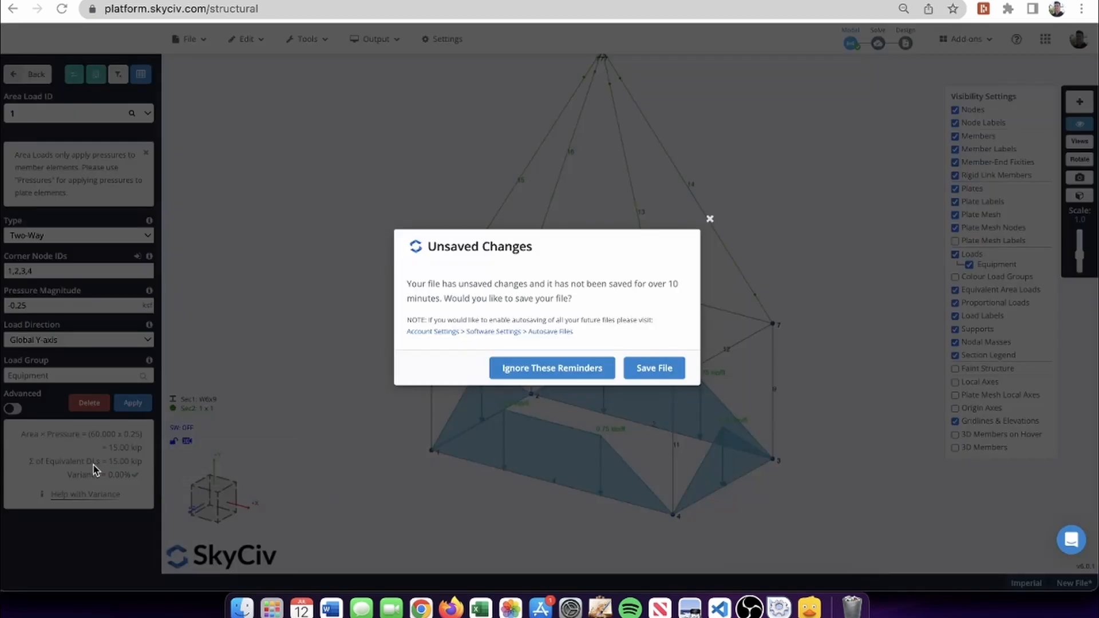
click(709, 218)
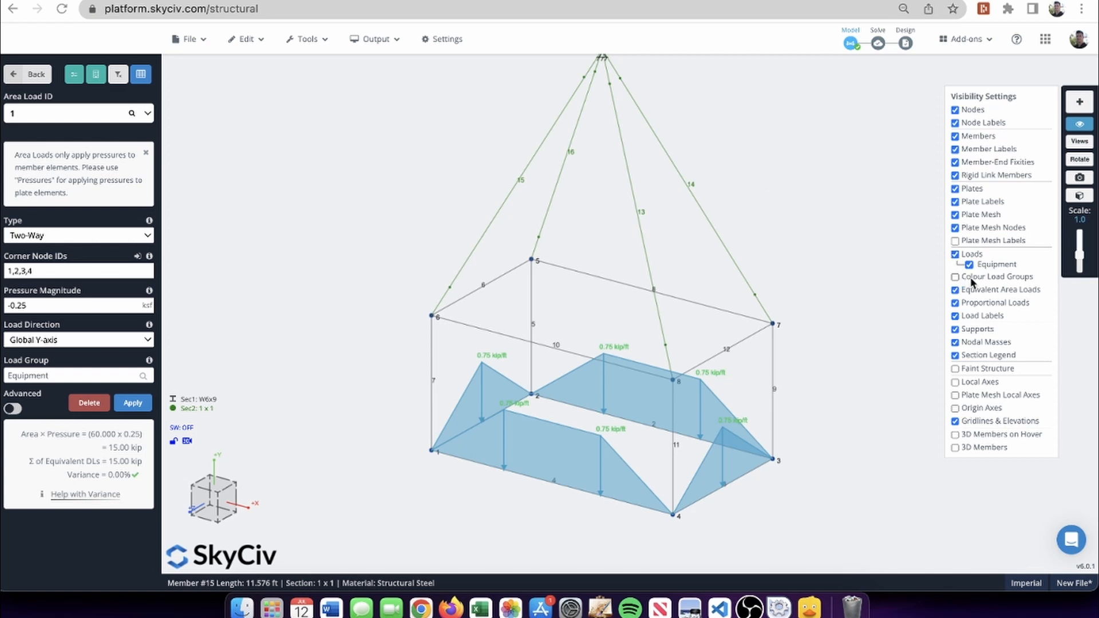
click(993, 278)
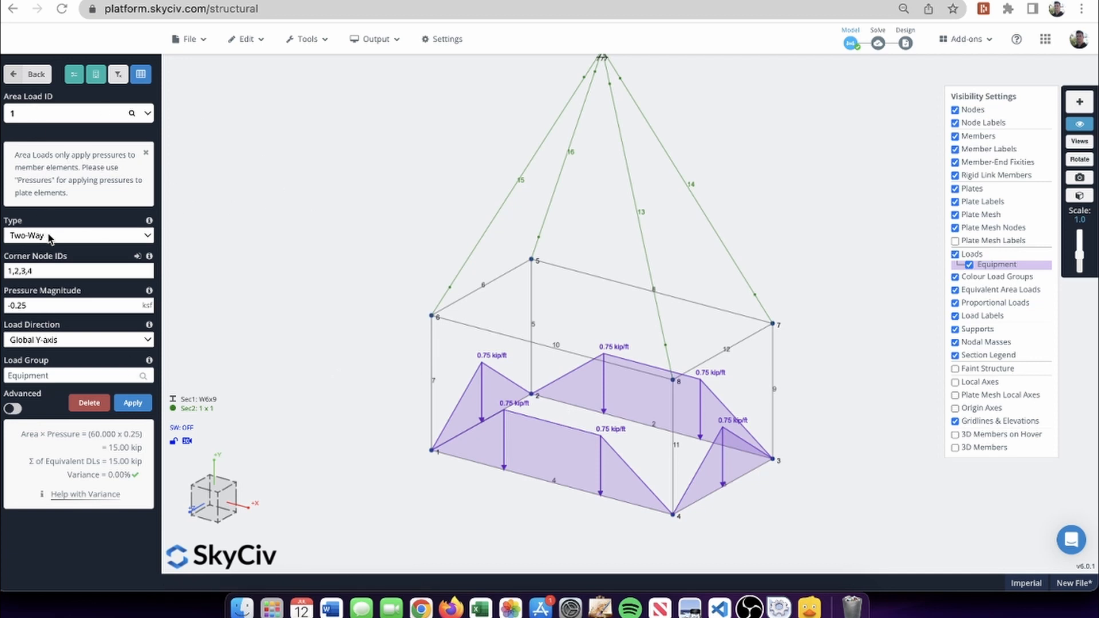
- Start a second area load of type One-Way with corner nodes 1,2,3,4
click(50, 117)
click(43, 101)
click(48, 270)
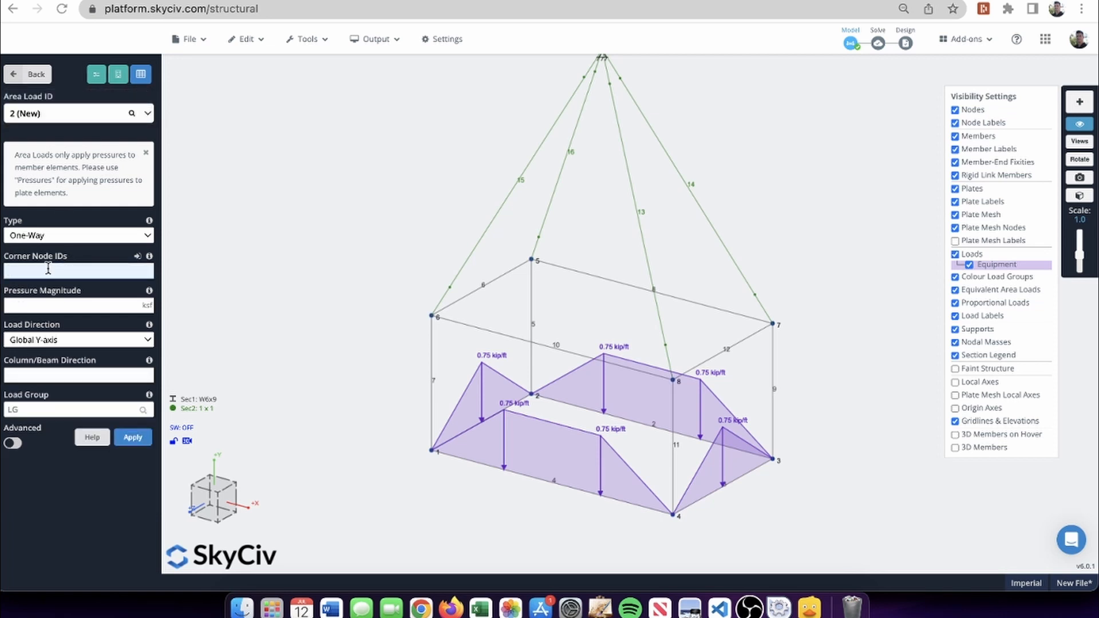
text(1,2,3,4)
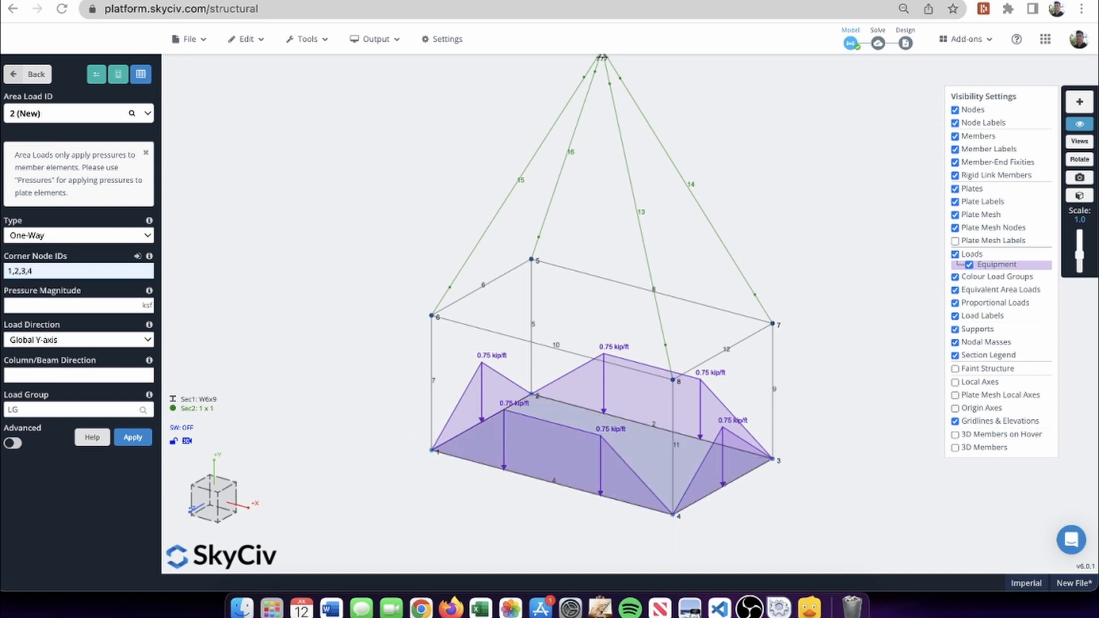
key(Tab)
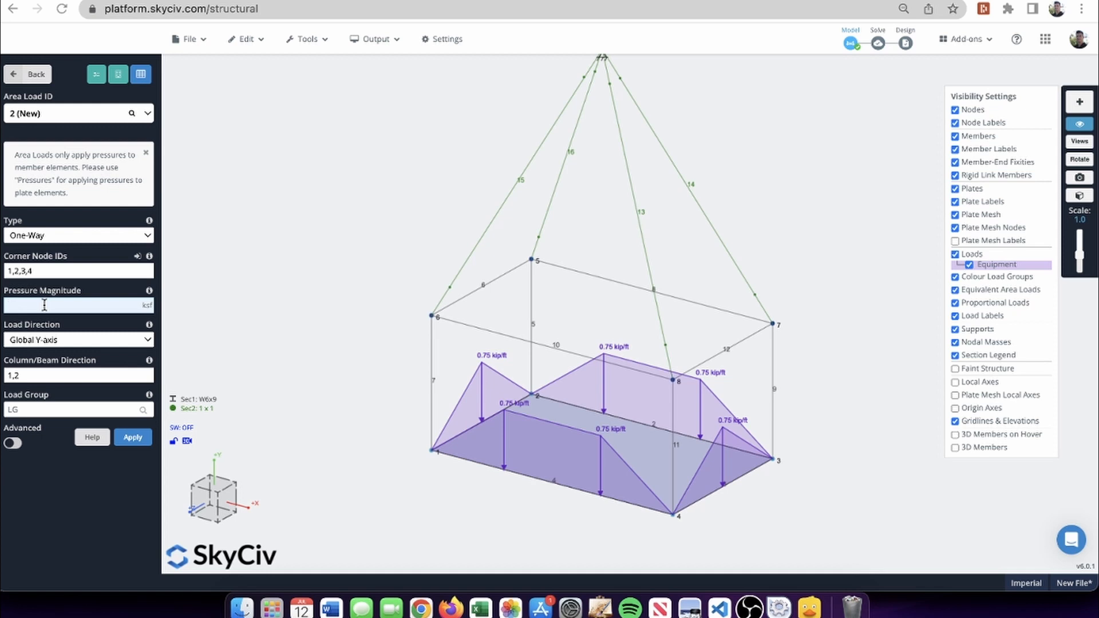
- Give the one-way area load a pressure of -0.1 ksf, assign it to load group Dead Load, and apply it
text(-0)
key(Tab)
key(Tab)
key(Tab)
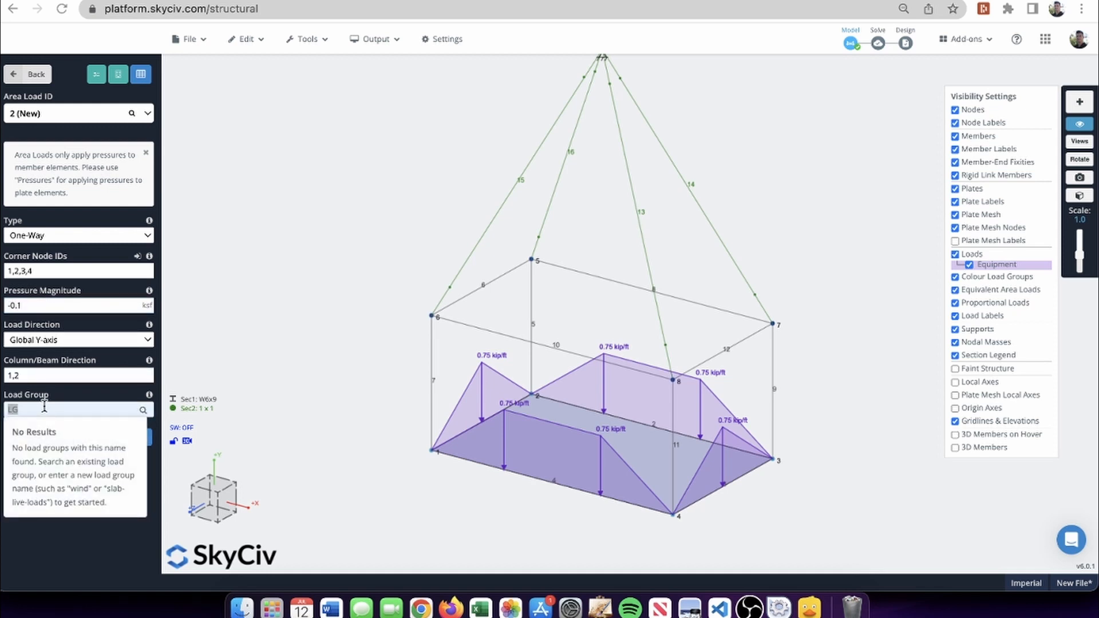
text(Dead Load)
key(Return)
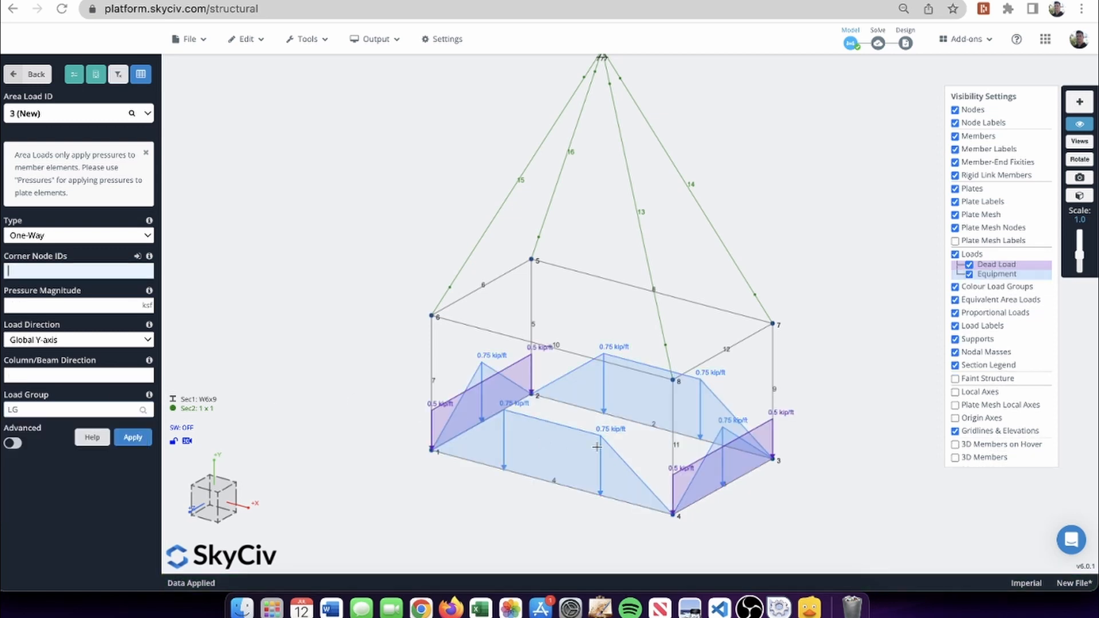
- Change the Dead Load area load's column/beam direction to 1,4 and apply it
click(770, 431)
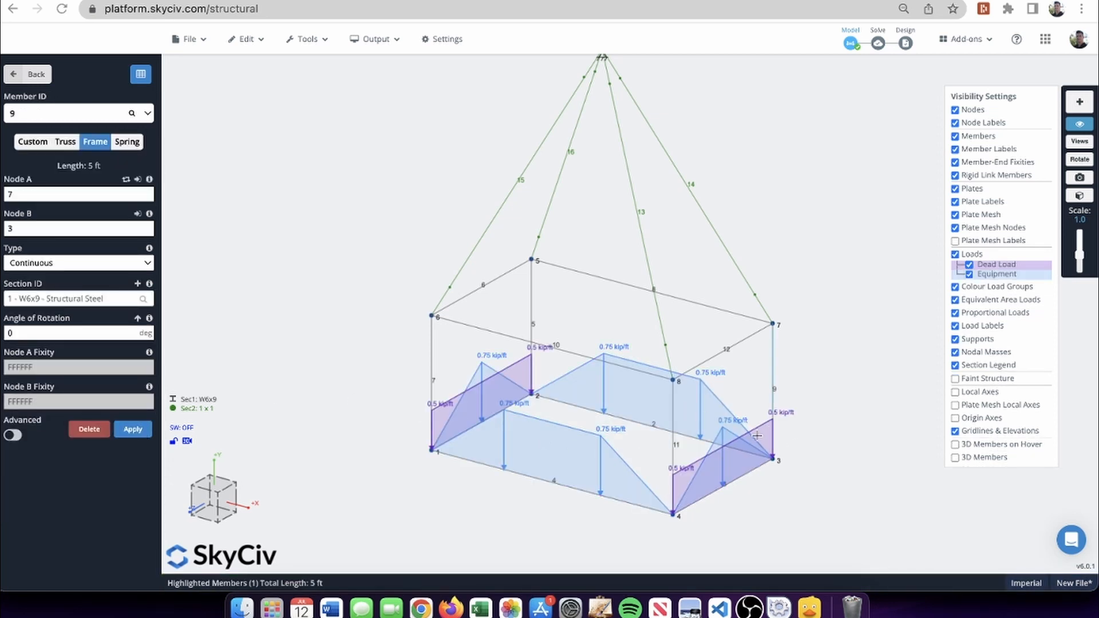
click(517, 364)
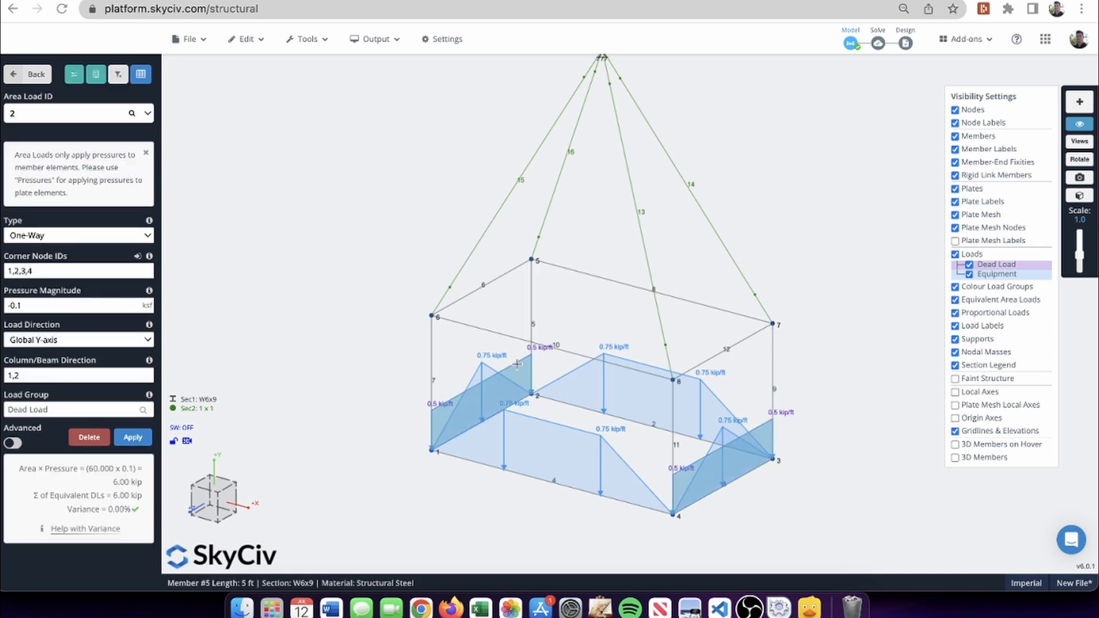
click(42, 377)
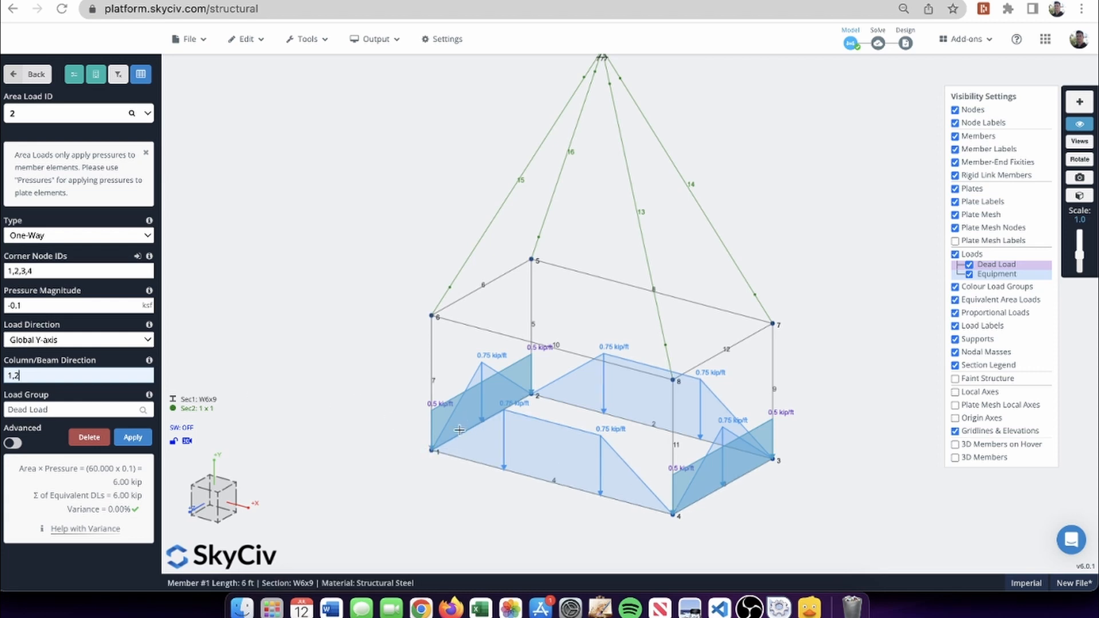
click(46, 370)
key(BackSpace)
text(4)
key(Return)
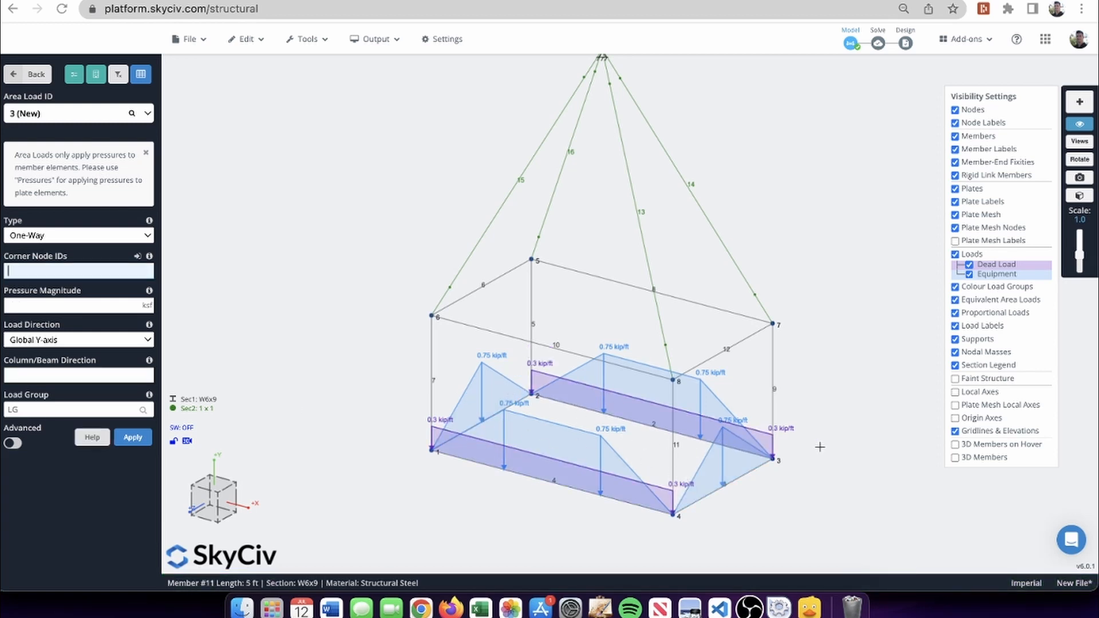
- Highlight base members 2 and 4 that carry the one-way dead load, and clear the selection
click(633, 419)
shift+click(538, 478)
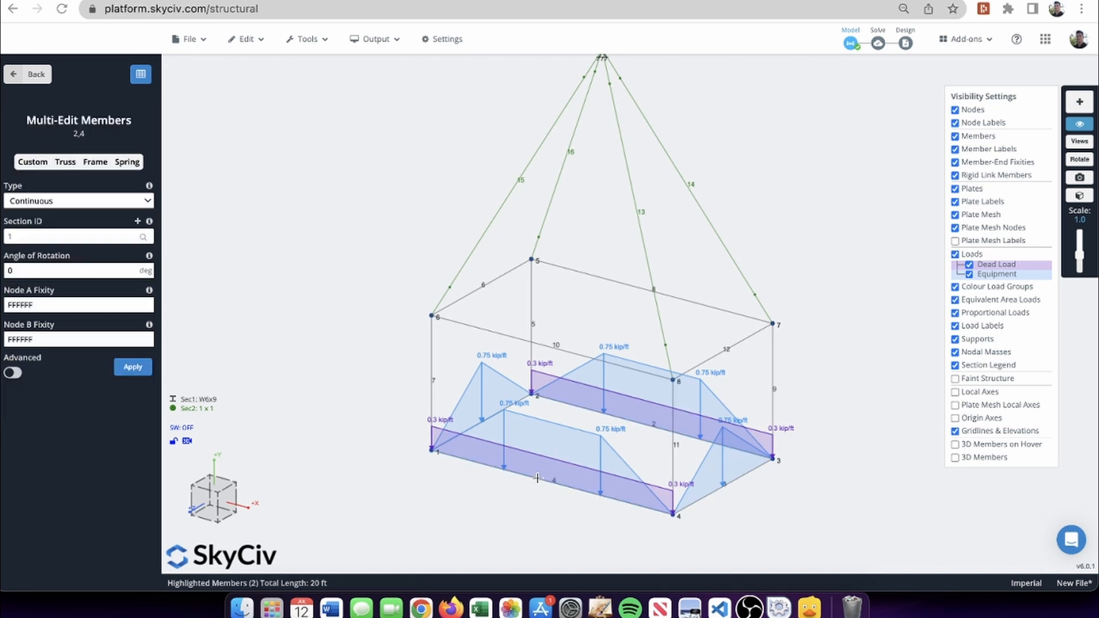
click(828, 496)
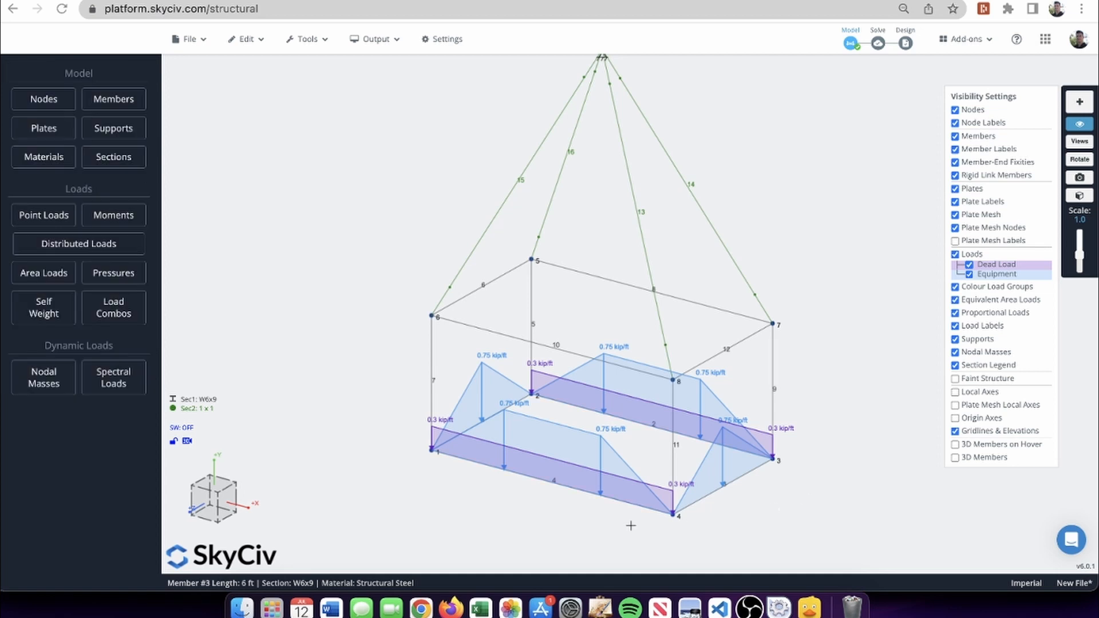
- Hide the load graphics by scaling them to zero and span base members 1 and 3 with 2 spacings
drag(523, 520, 554, 520)
shift+scroll(553, 521, down, 5)
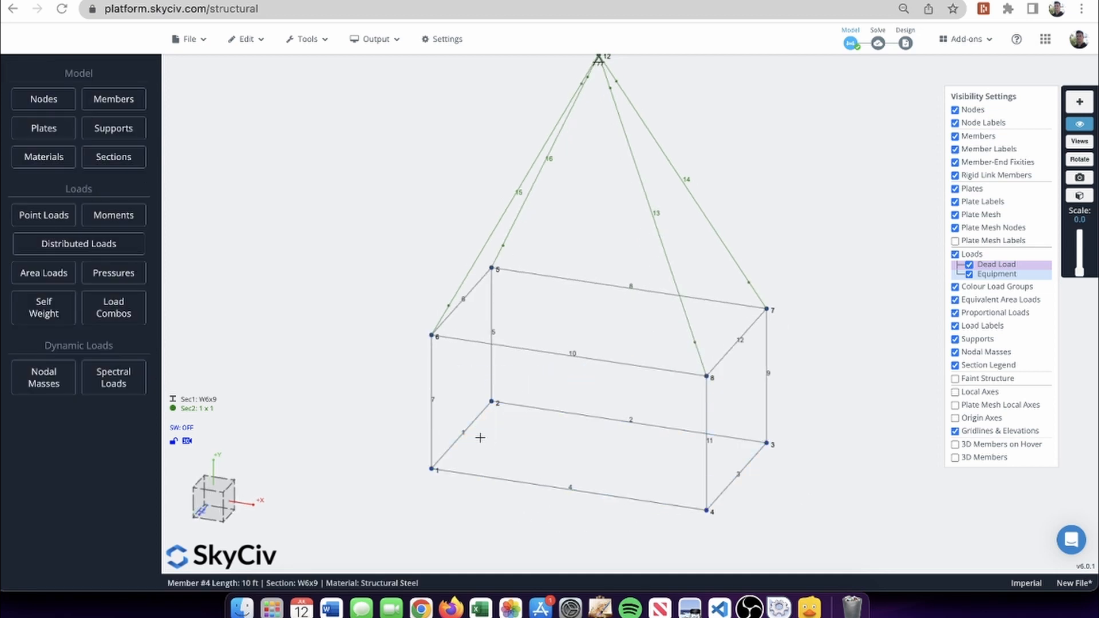
click(461, 435)
click(749, 463)
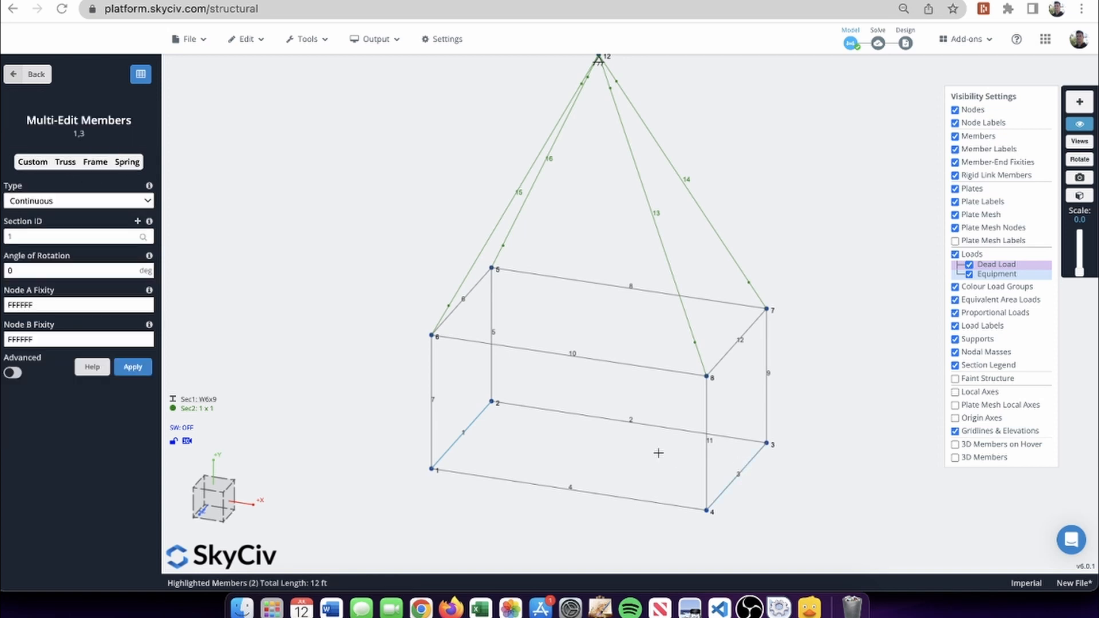
right_click(346, 349)
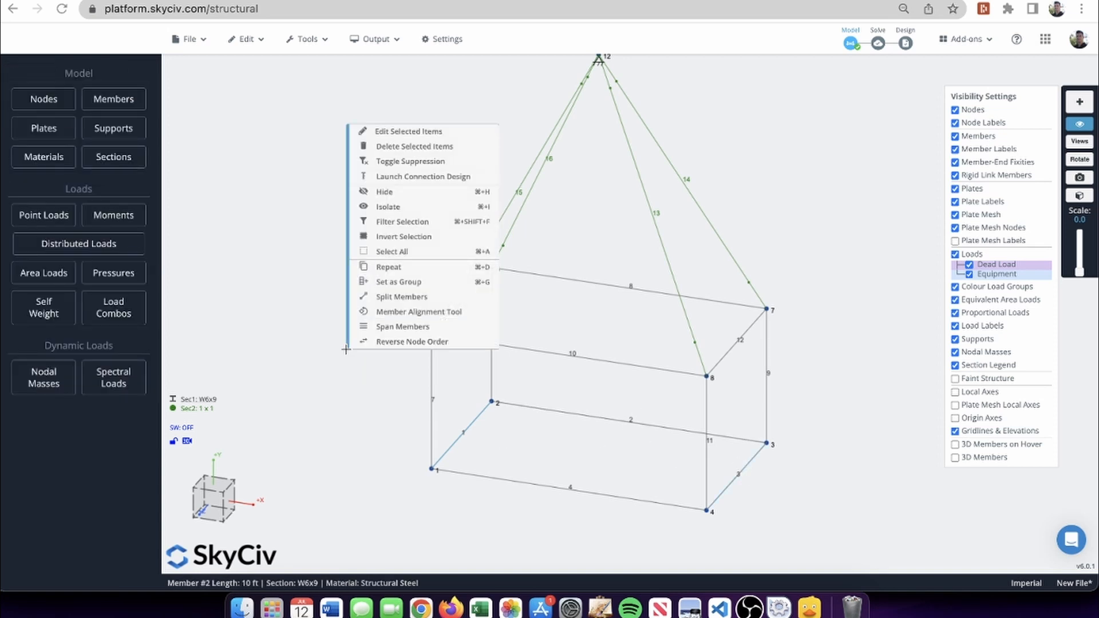
click(424, 328)
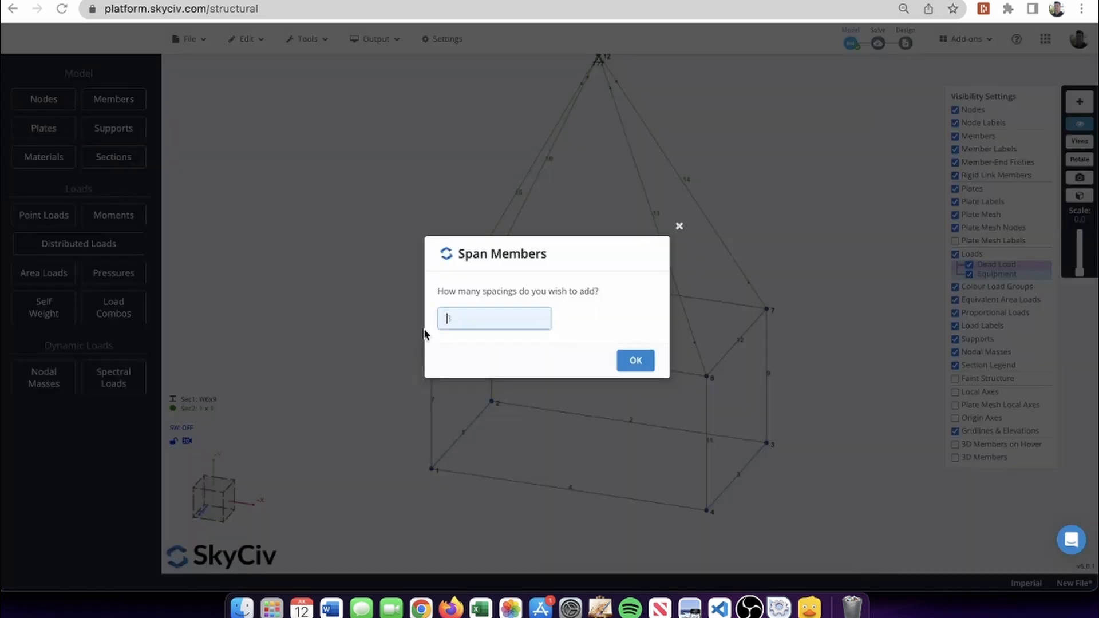
text(2)
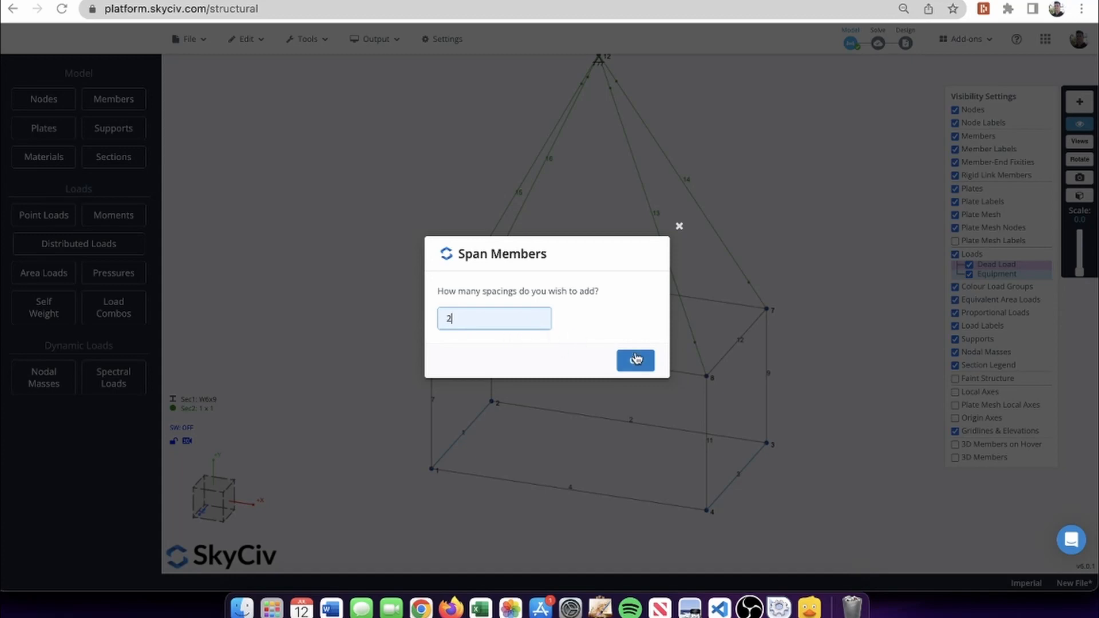
click(636, 362)
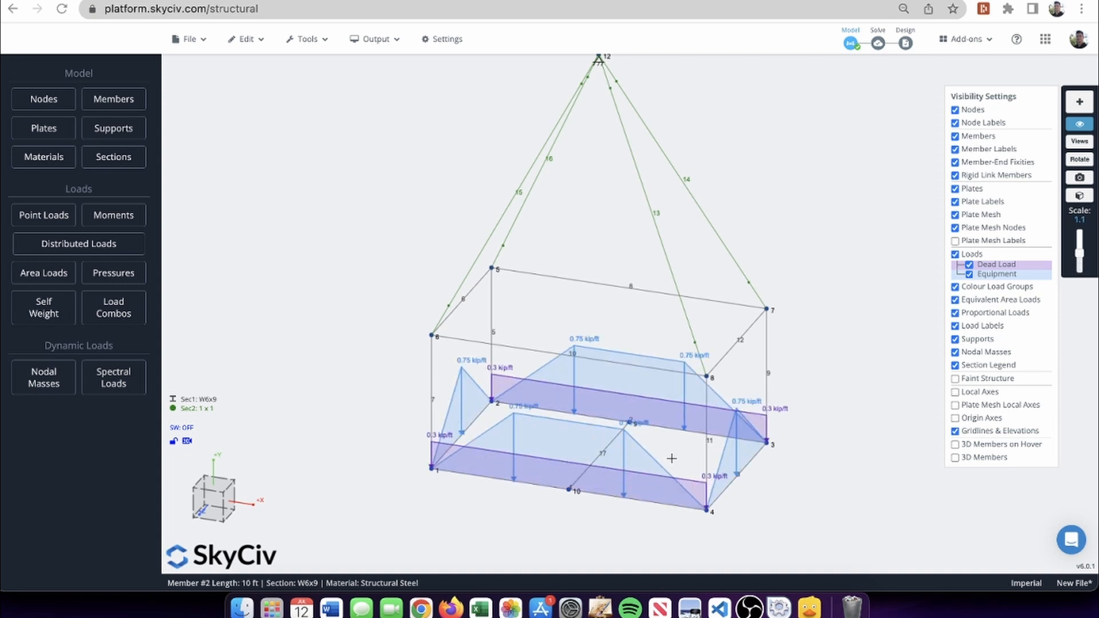
- Change the one-way Dead Load area load's column/beam direction to 1,2 and apply it
click(503, 375)
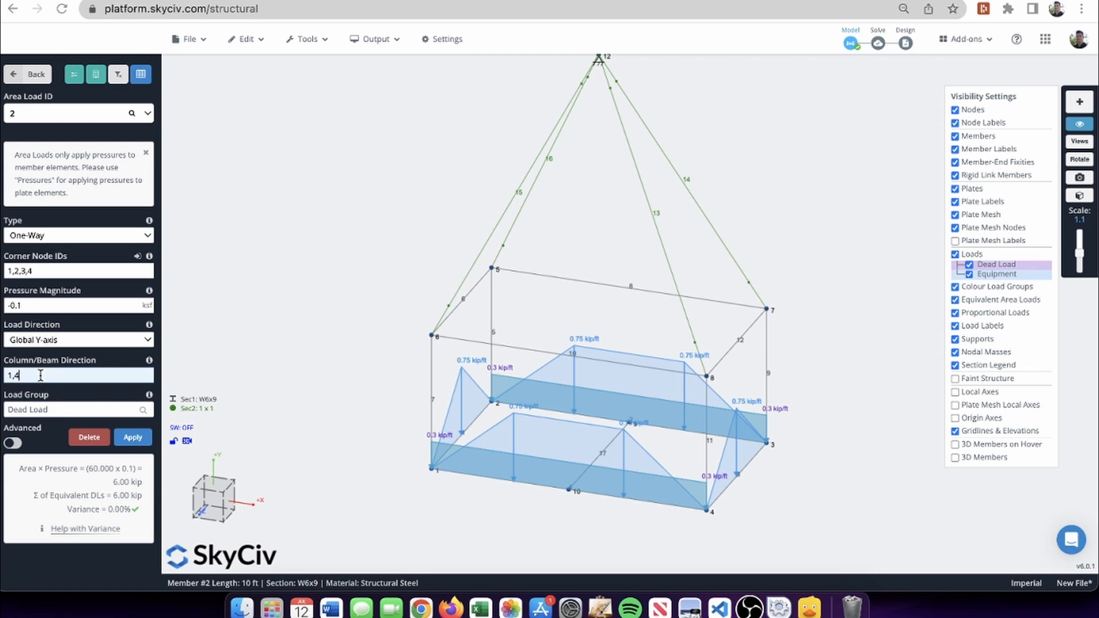
key(BackSpace)
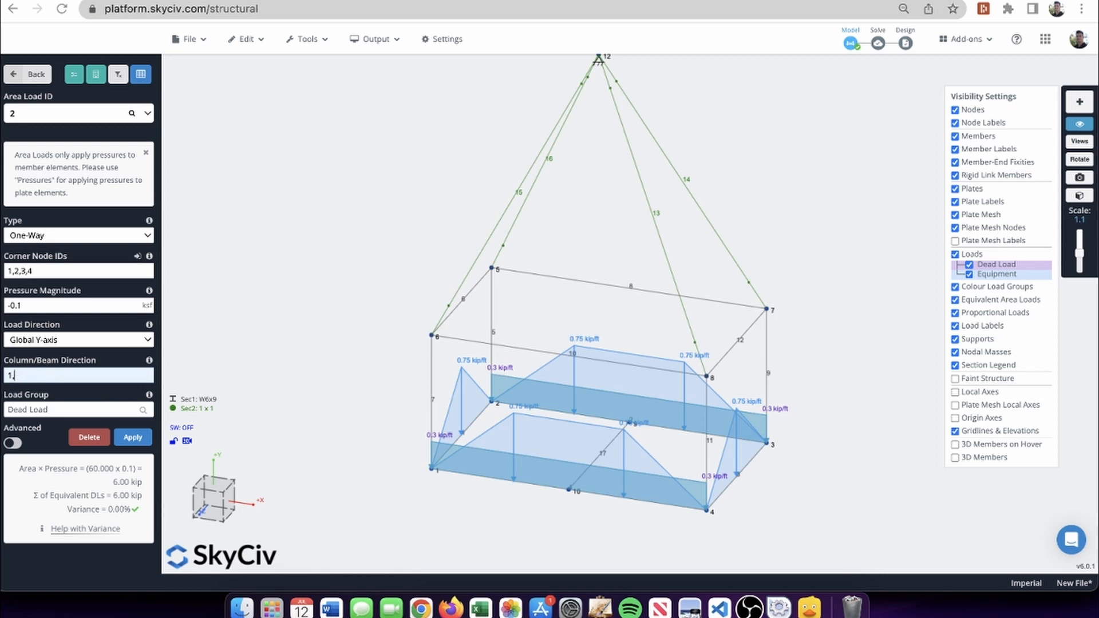
text(2)
key(Return)
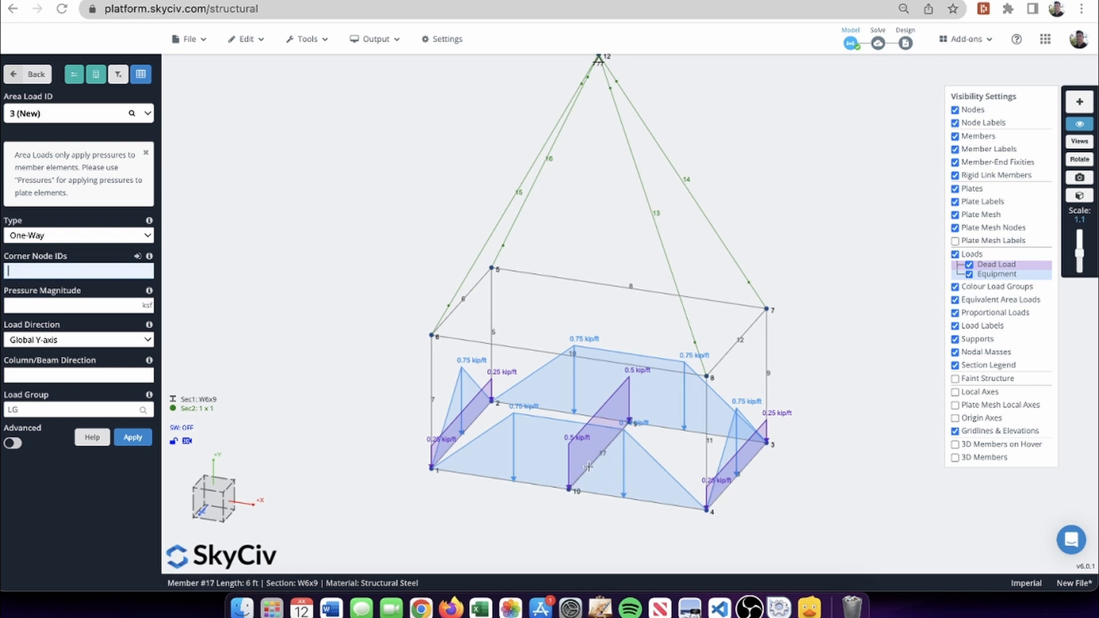
drag(520, 503, 491, 508)
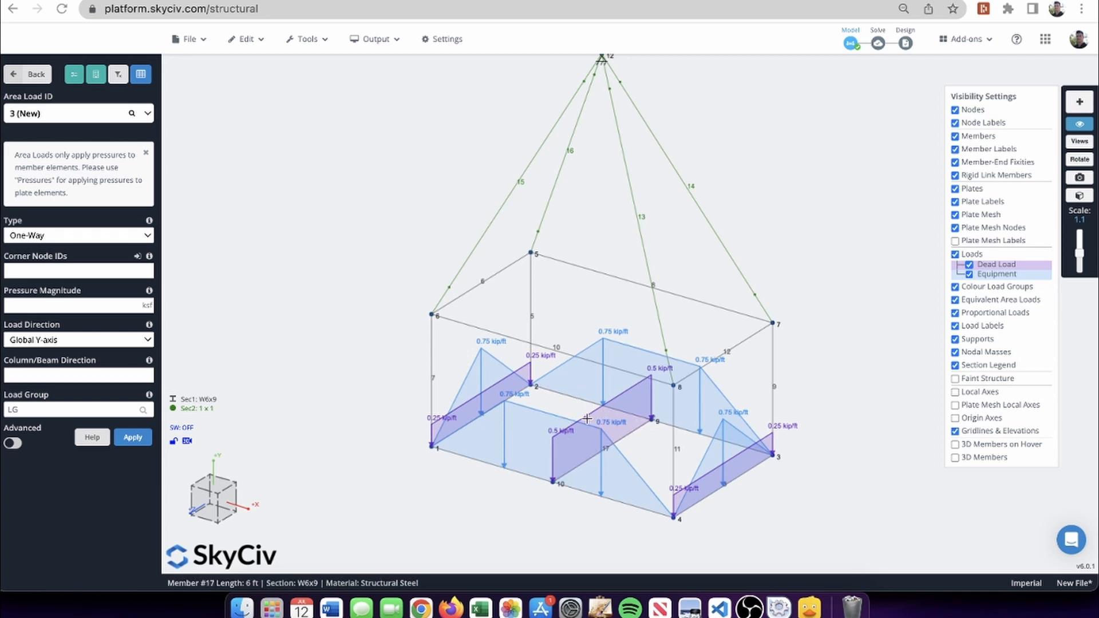
right_drag(855, 362, 844, 380)
scroll(844, 380, down, 2)
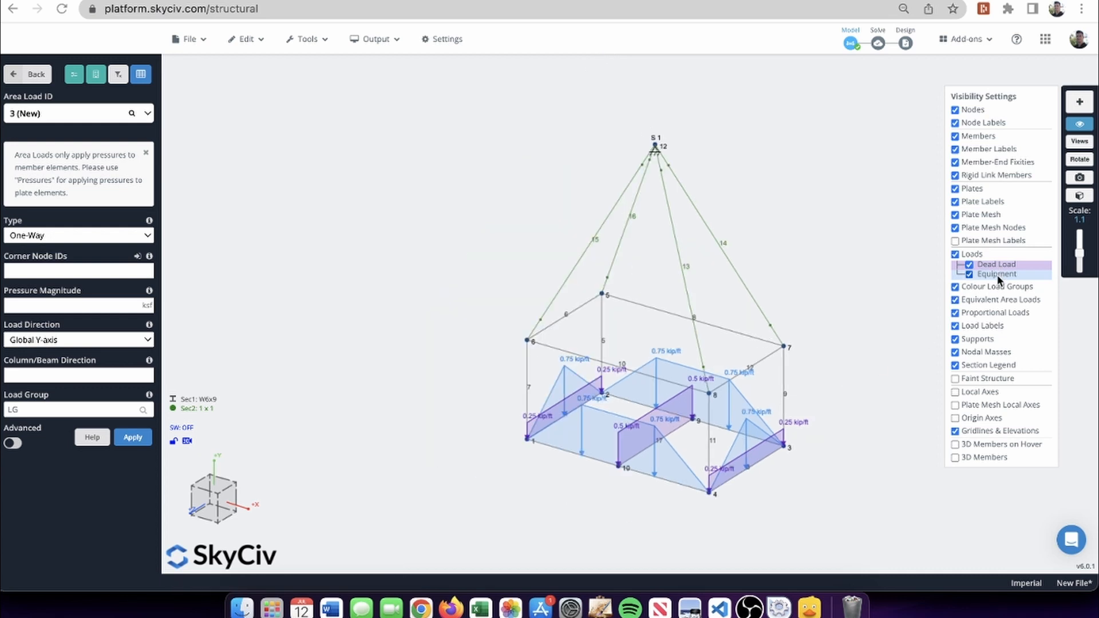
- Turn on self weight with a Y-axis gravity of -1 g and apply it
click(11, 71)
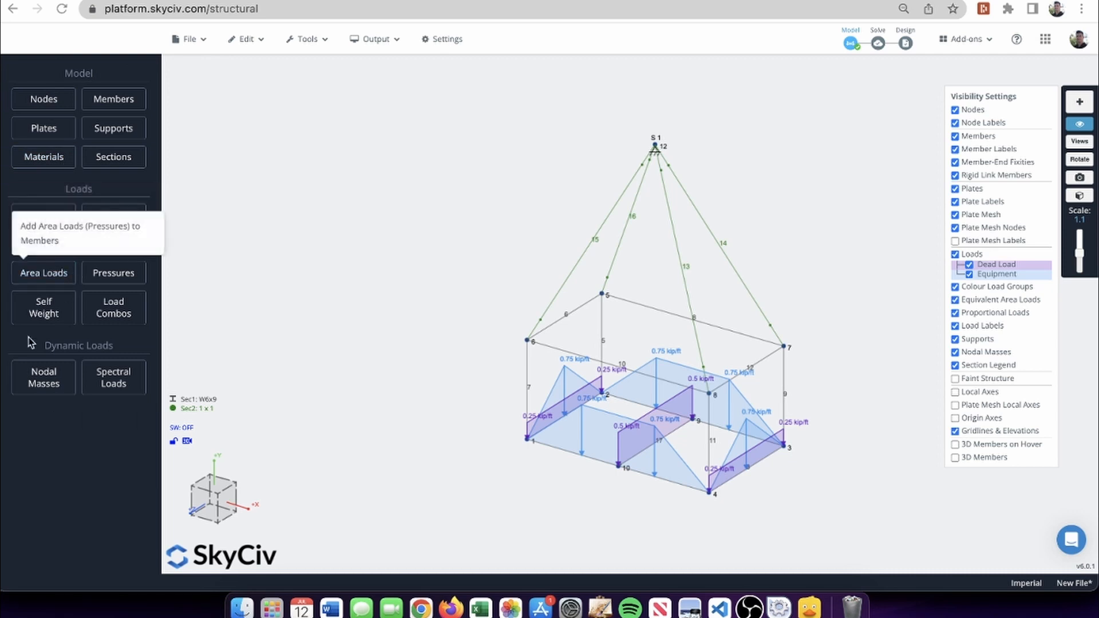
click(43, 307)
click(62, 105)
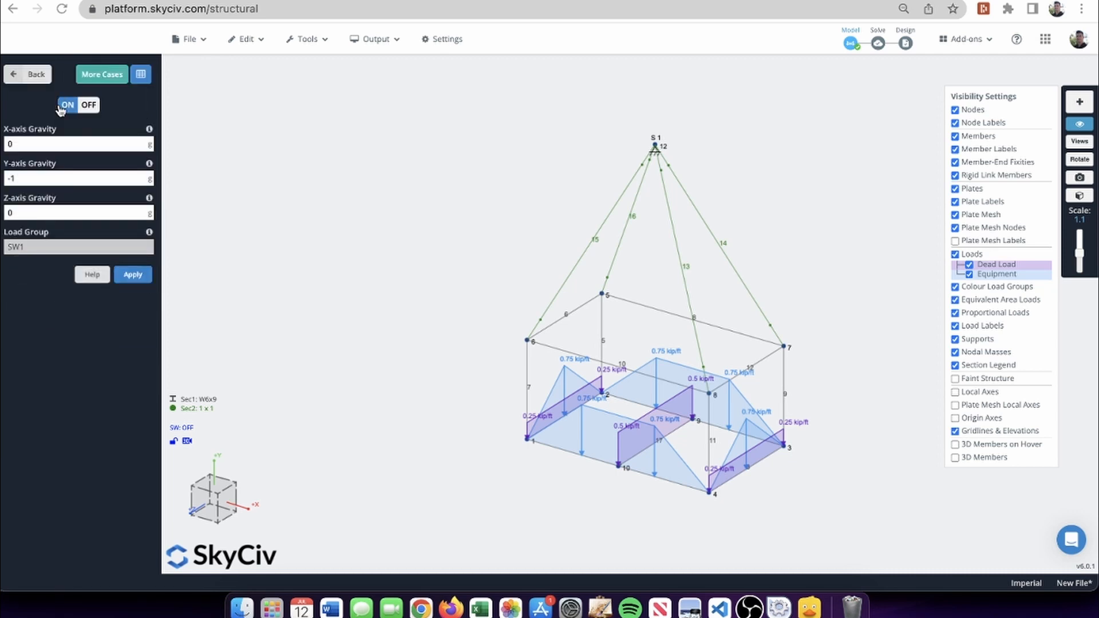
click(135, 277)
click(29, 73)
- Review the load combination factors for Dead Load, Equipment and SW1 without adding a combination, and hide the visibility settings
drag(164, 190, 229, 190)
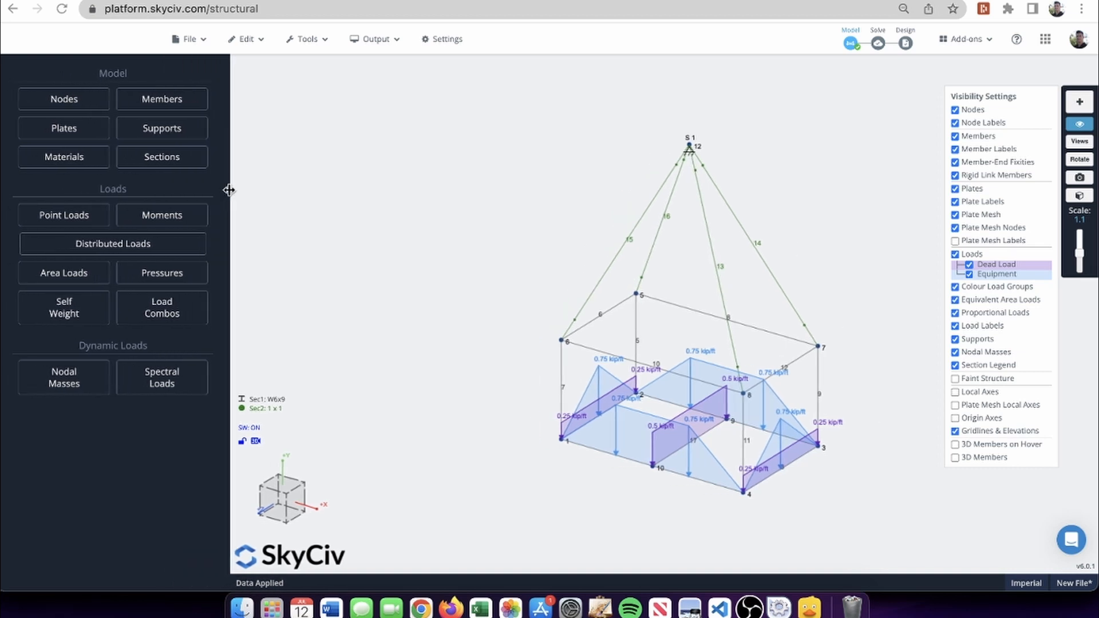
click(162, 309)
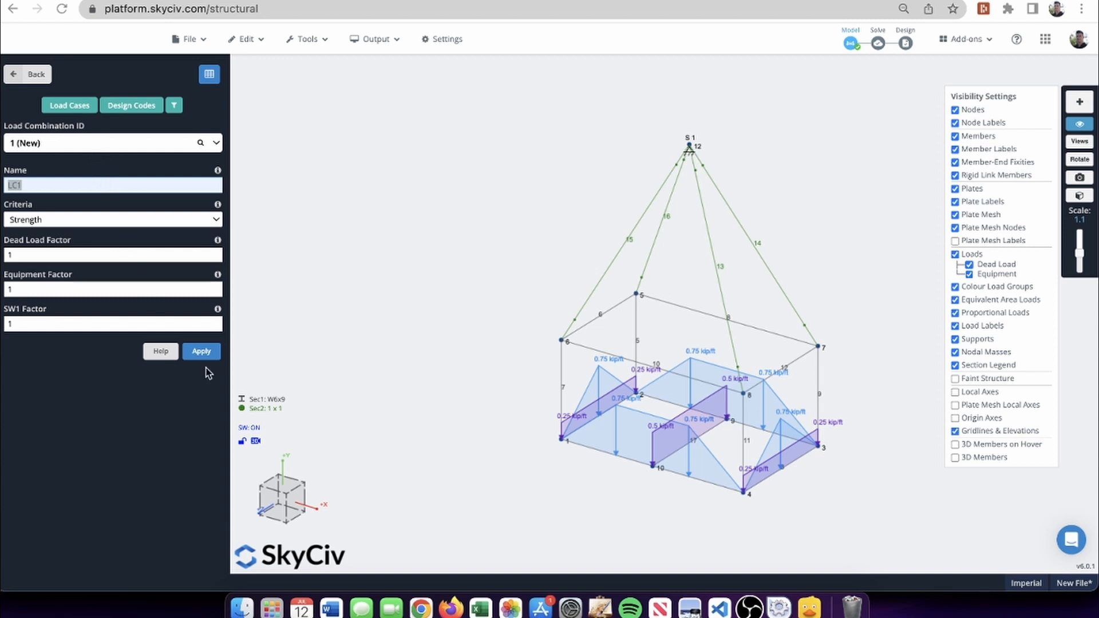
drag(443, 296, 434, 297)
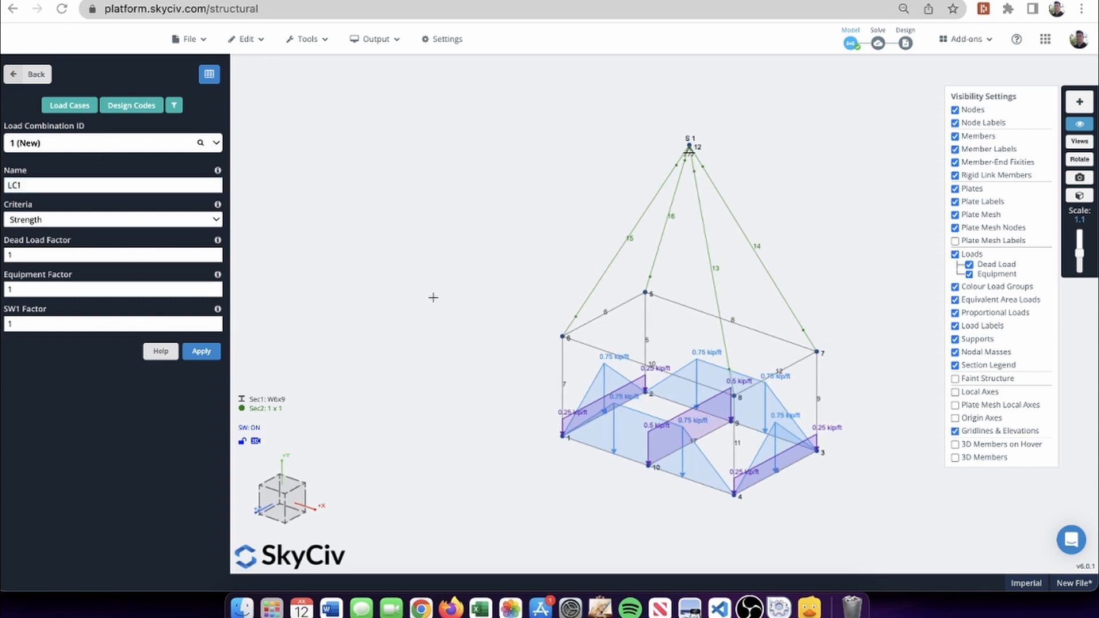
click(28, 77)
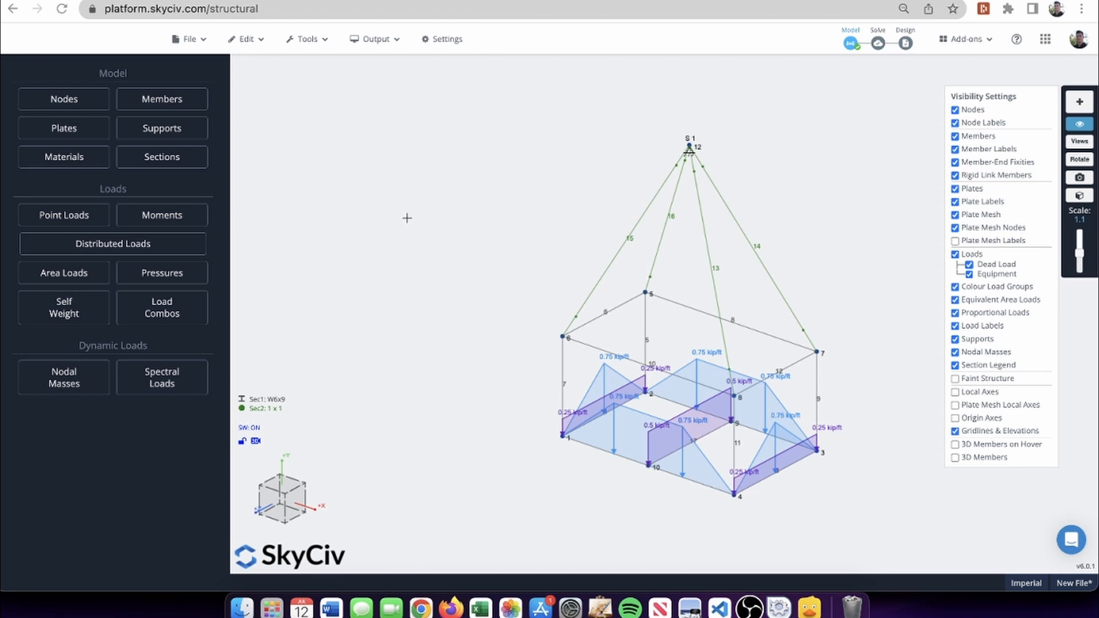
click(1056, 132)
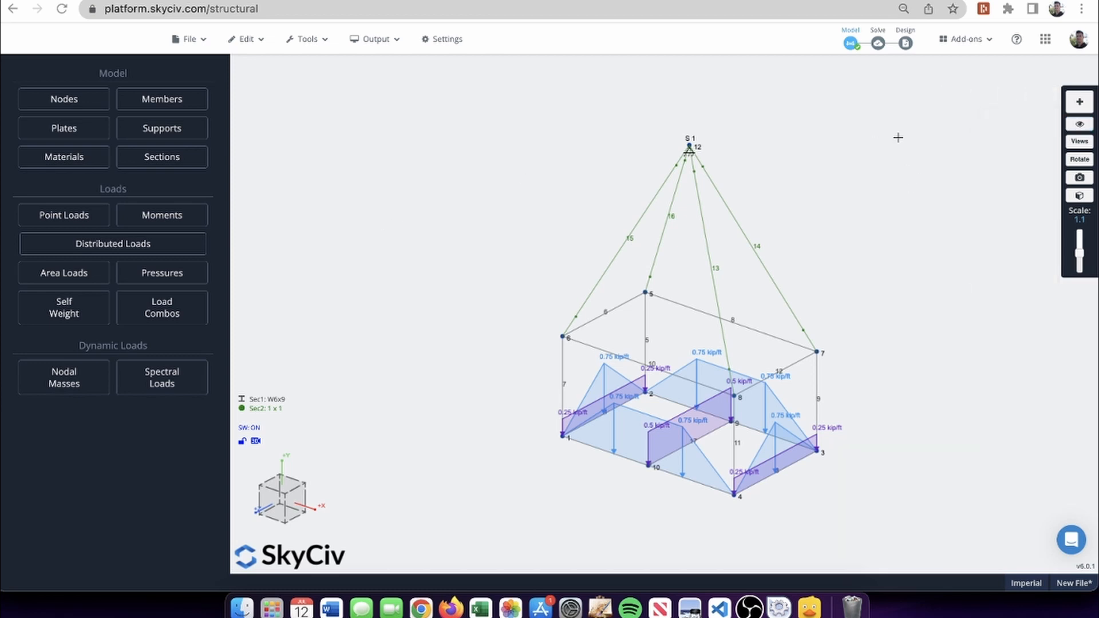
- Try to solve the model with the Non-Linear Static + P-Delta analysis and dismiss the solver report
mouse_move(879, 49)
double_click(734, 214)
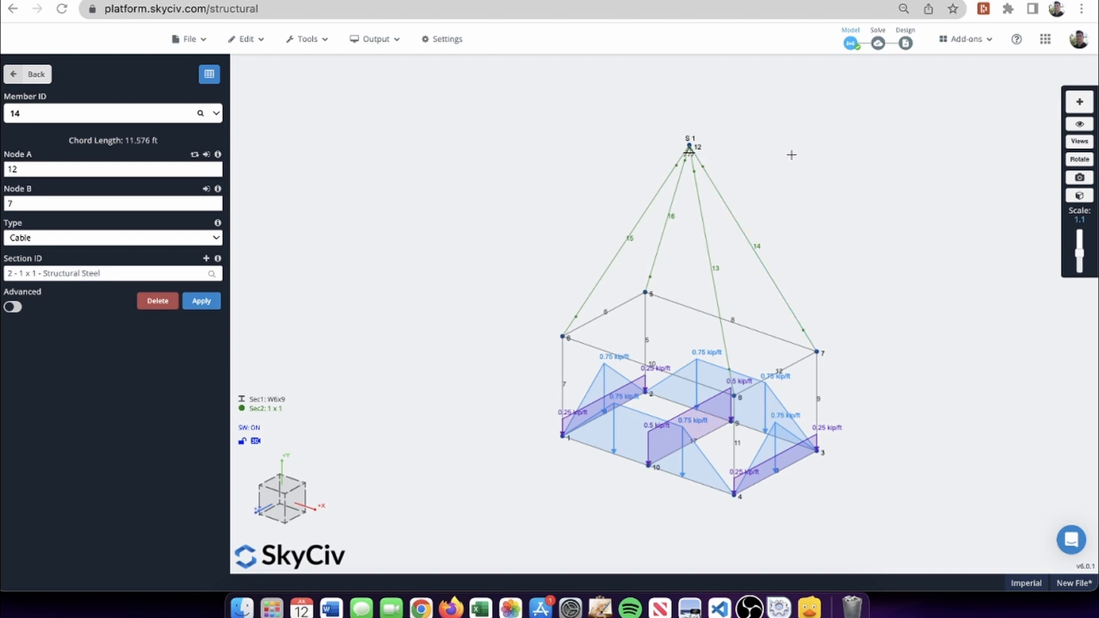
mouse_move(879, 46)
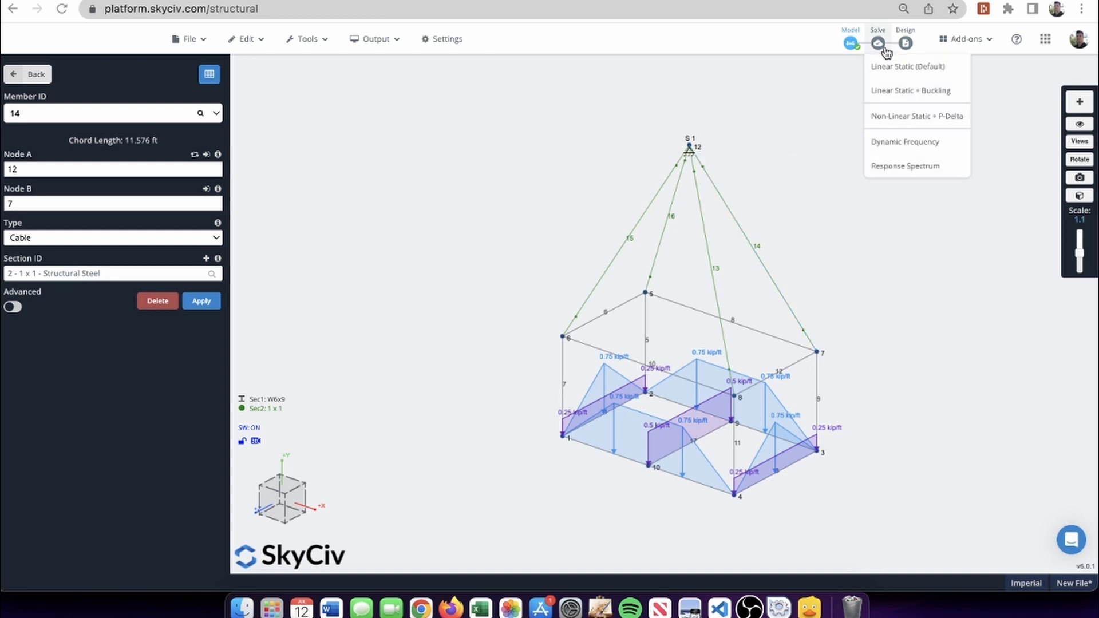
click(885, 120)
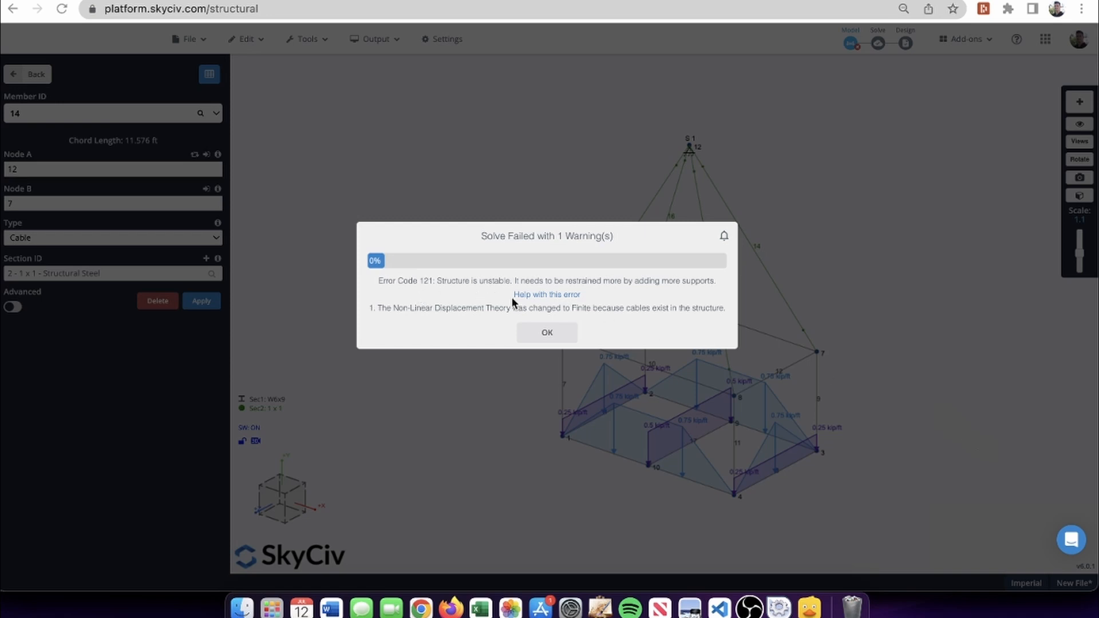
click(538, 337)
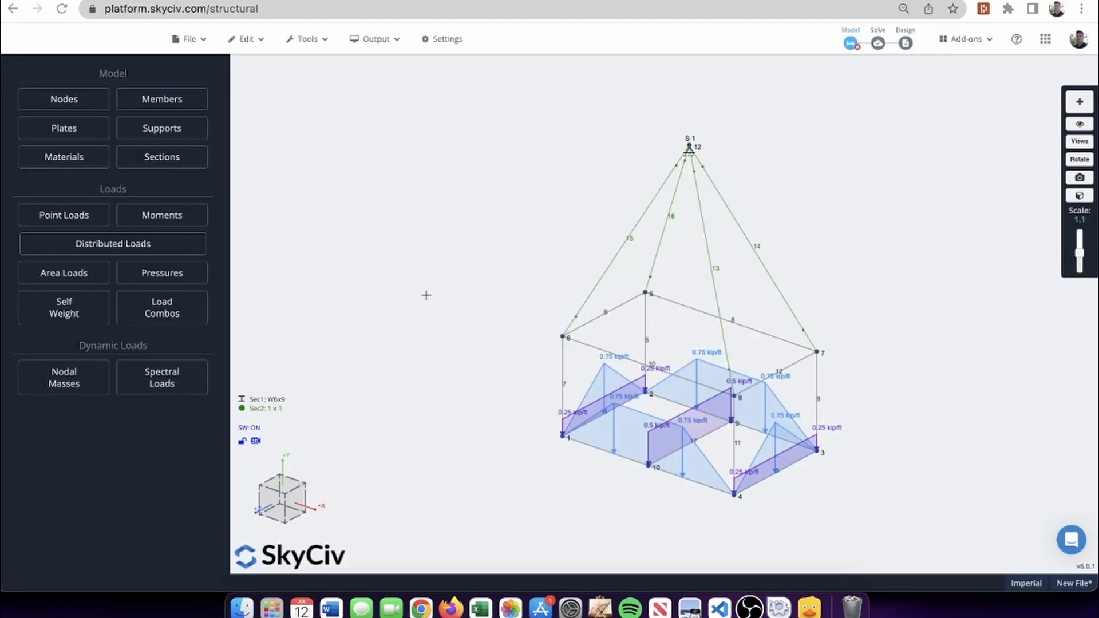
- Add a support at node 7 with restraint code FRFRRR
right_click(817, 345)
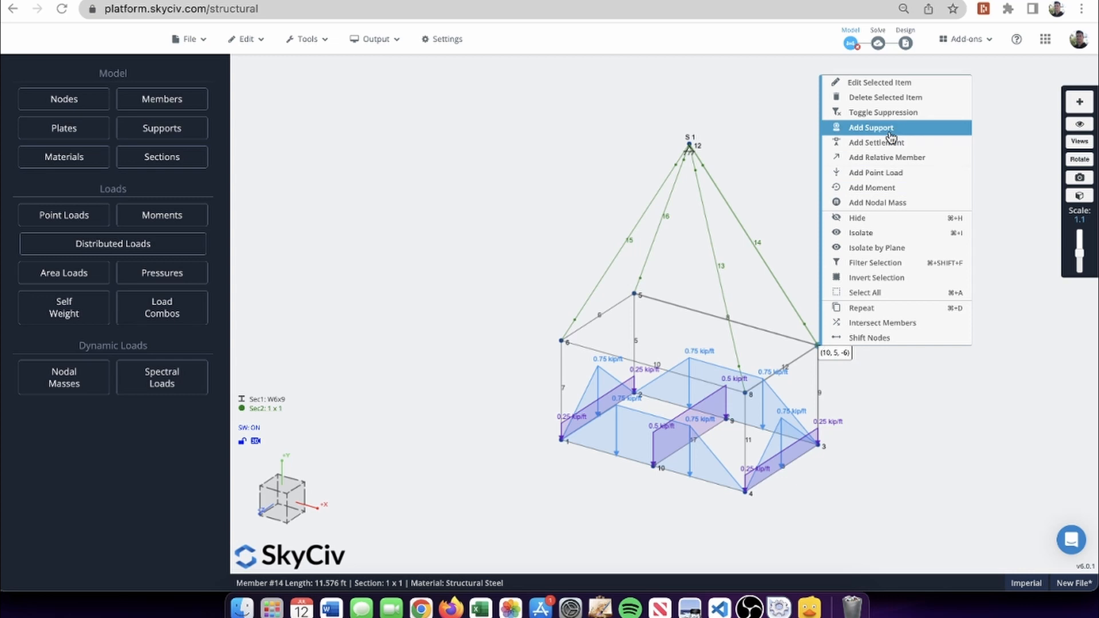
click(871, 127)
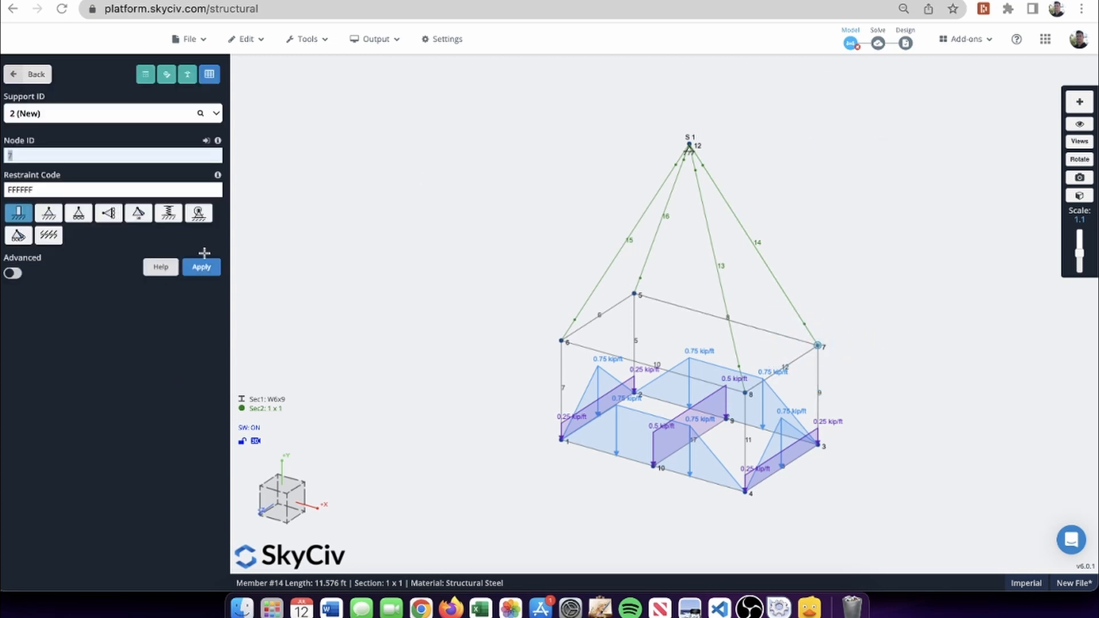
click(104, 217)
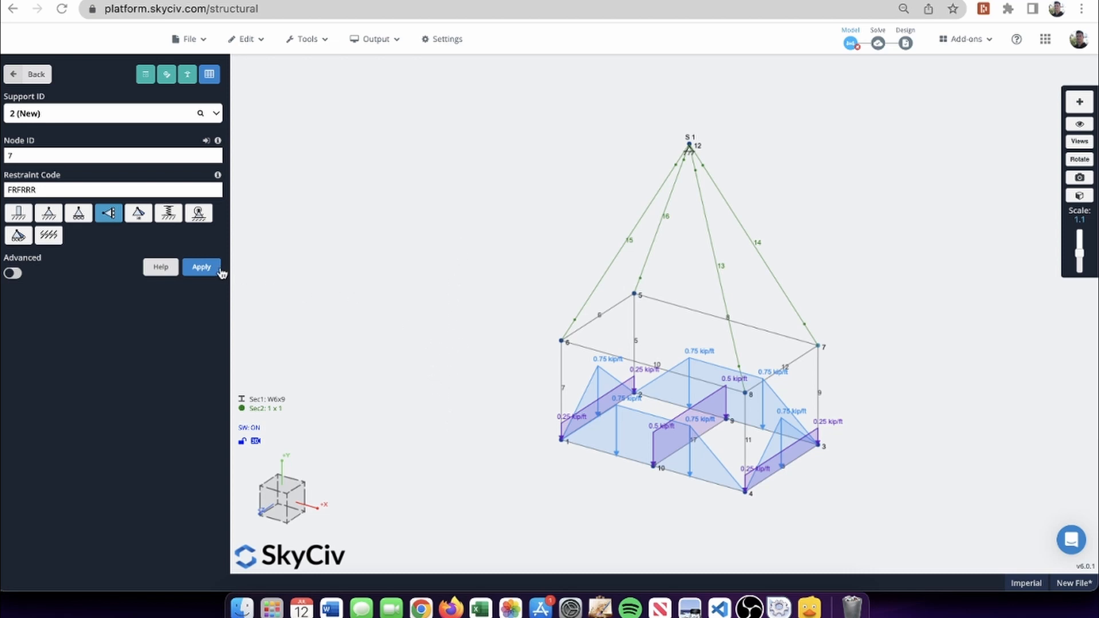
click(202, 267)
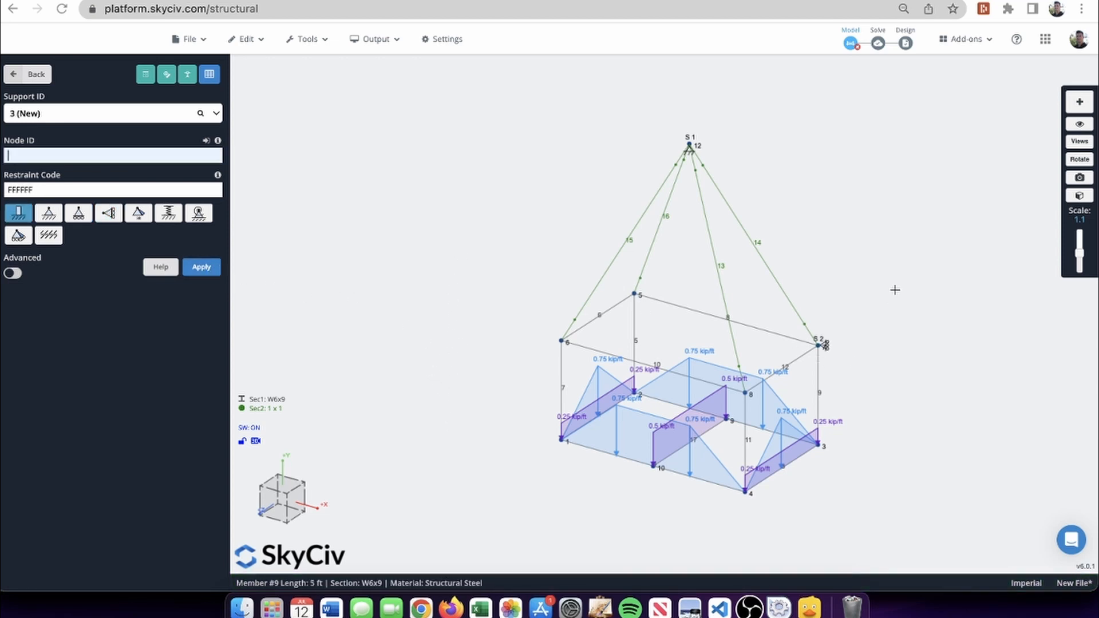
scroll(895, 290, up, 3)
right_click(817, 309)
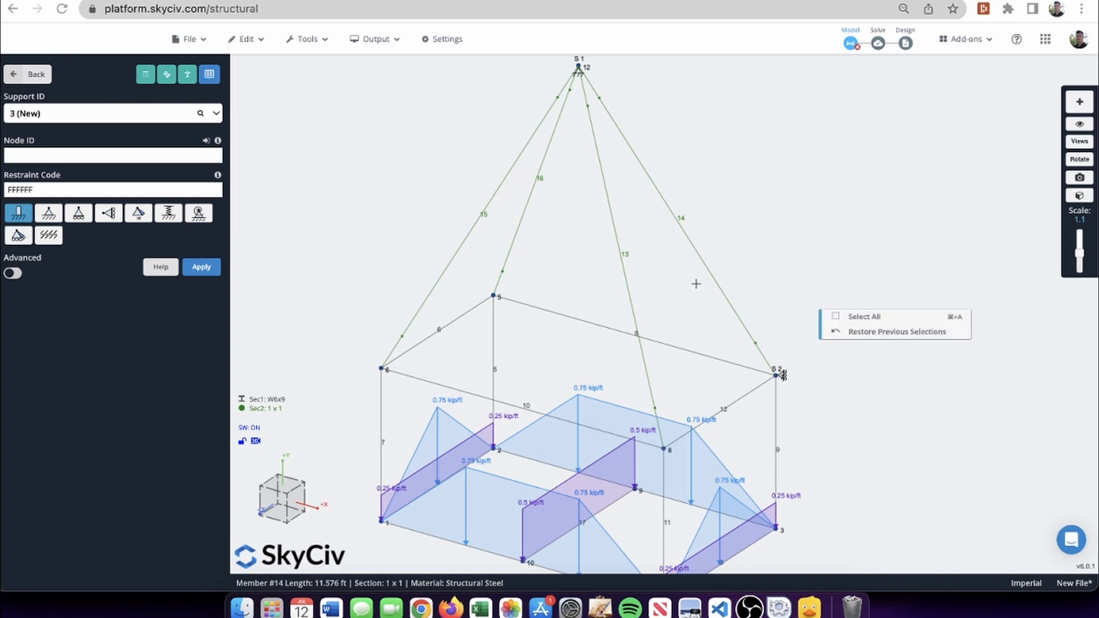
click(789, 243)
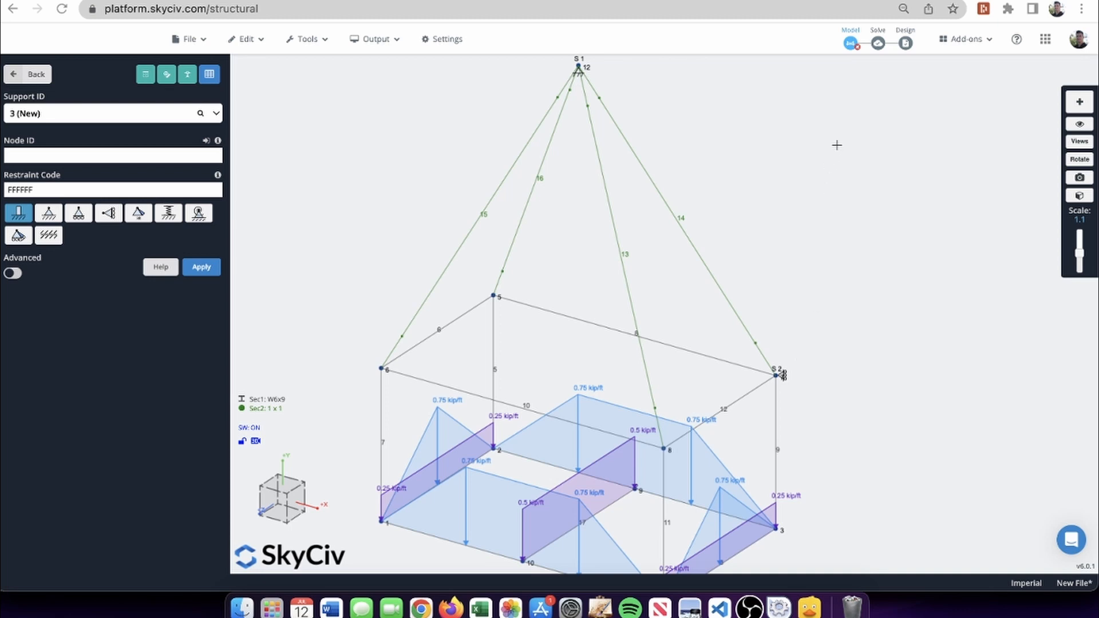
- Solve the restrained model with the Non-Linear Static + P-Delta analysis and open the results
mouse_move(877, 45)
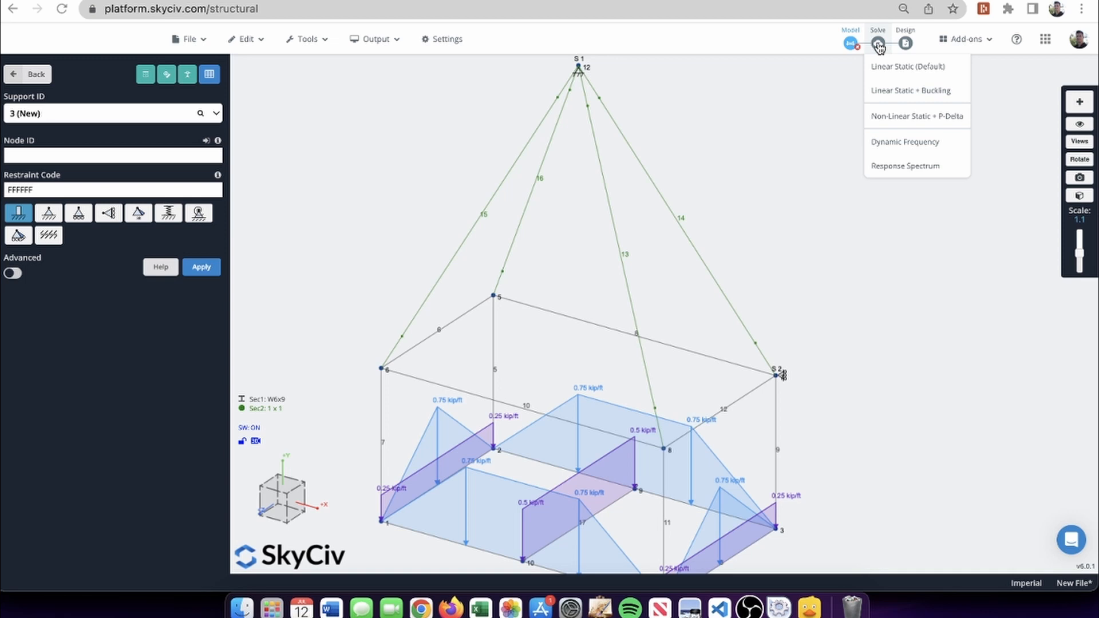
click(894, 116)
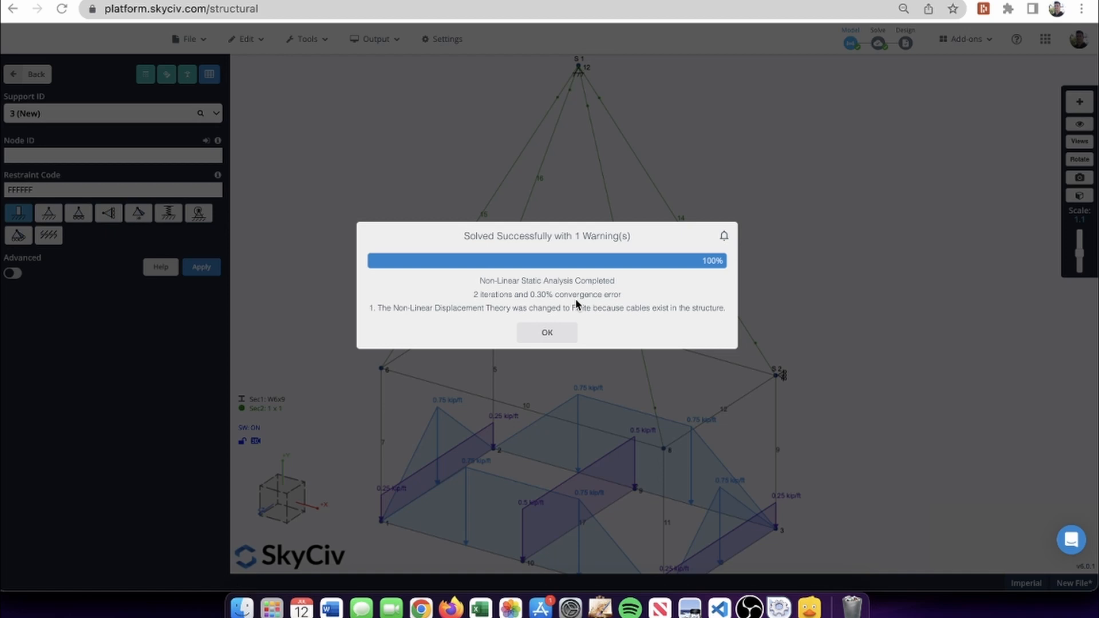
click(547, 333)
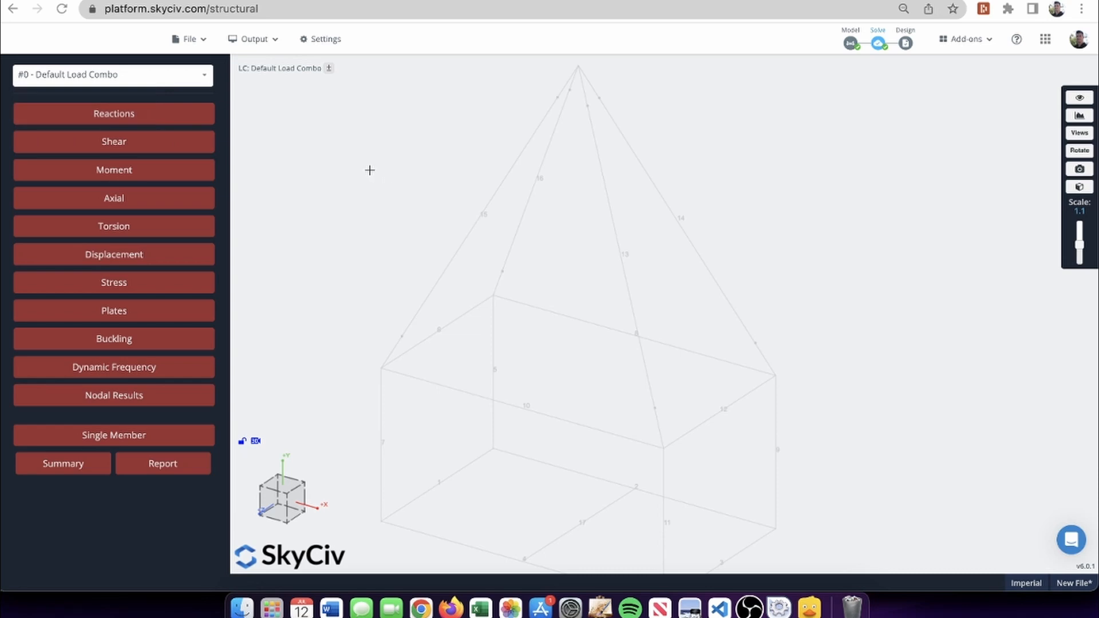
- Examine the frame's X and Y displacement results with an exaggerated deflected shape, and its simple axial force results
scroll(368, 169, down, 3)
right_drag(443, 183, 581, 217)
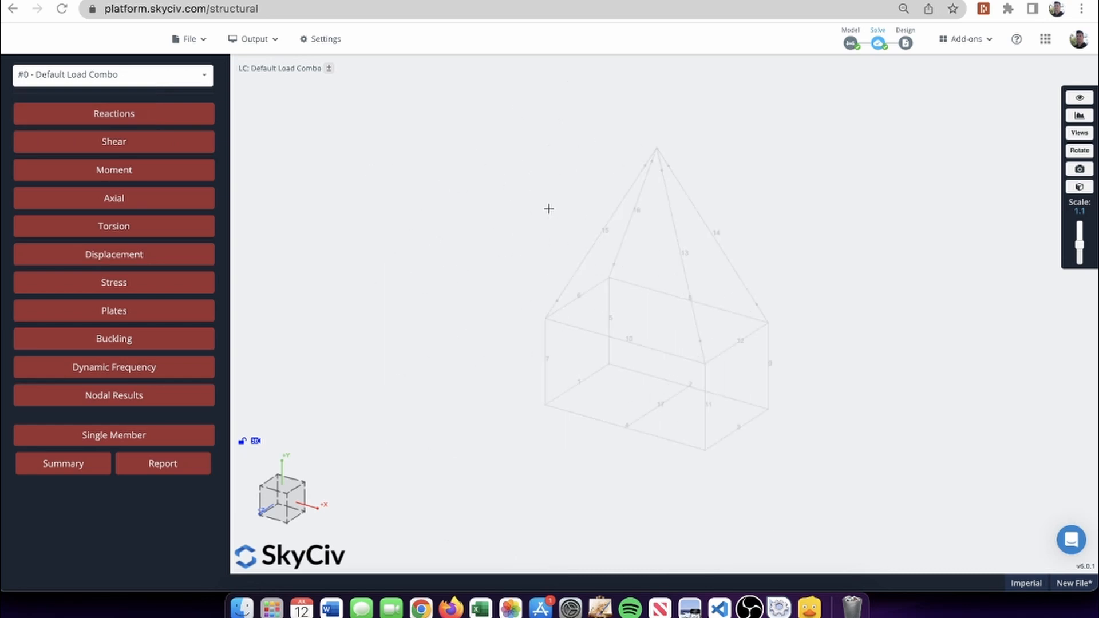
click(68, 266)
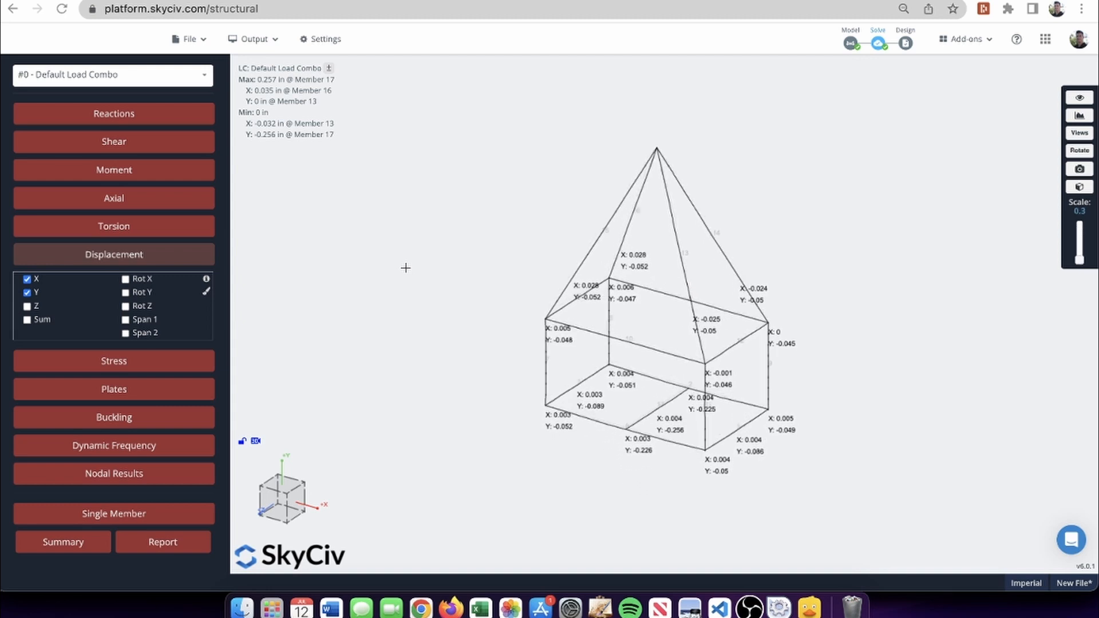
drag(405, 267, 445, 262)
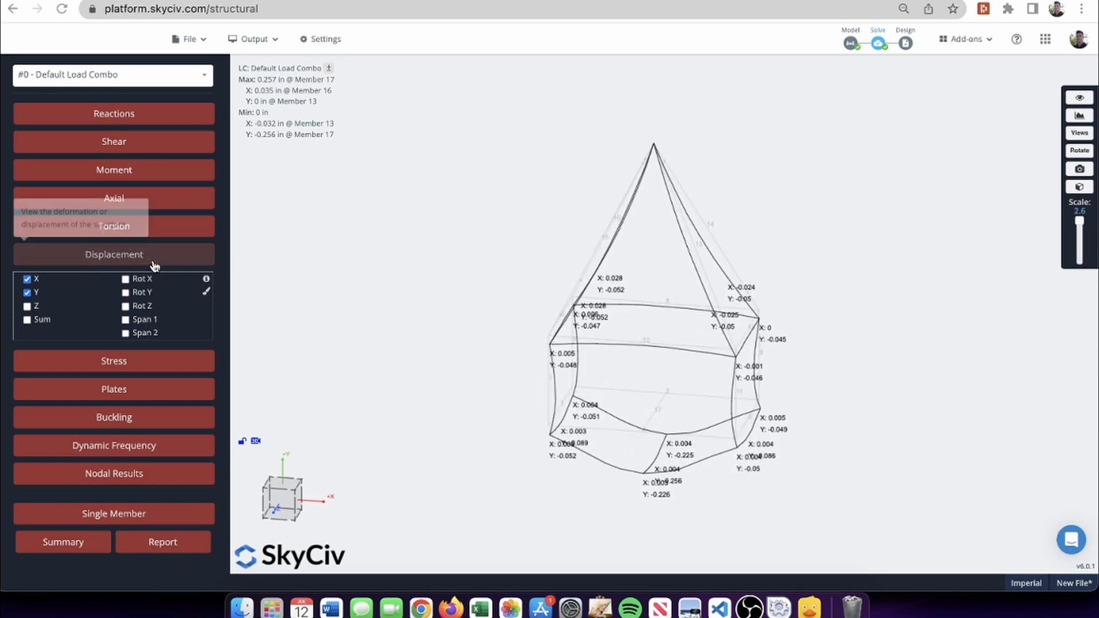
click(144, 199)
drag(442, 233, 411, 234)
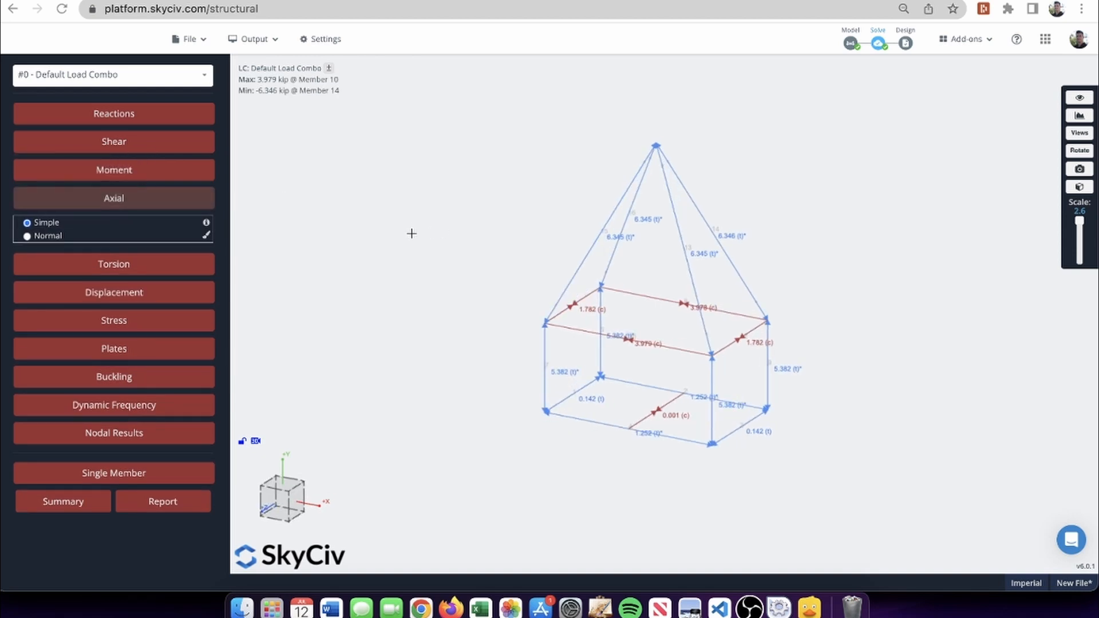
- Examine the simple axial force results along the cables and box frame members, and close the axial results
scroll(753, 269, up, 5)
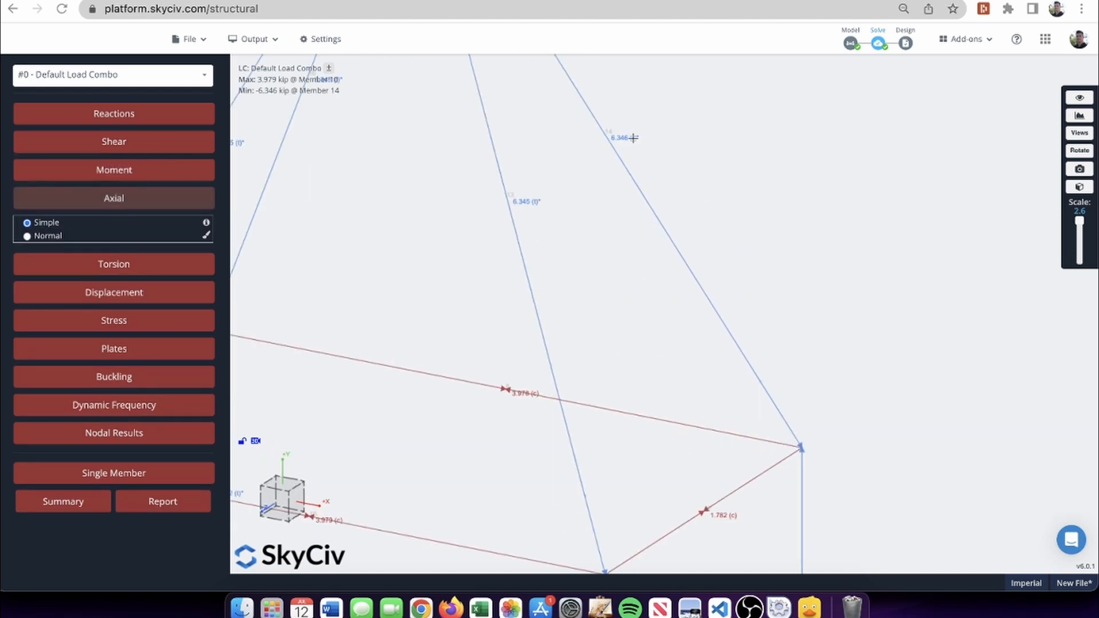
scroll(780, 181, down, 5)
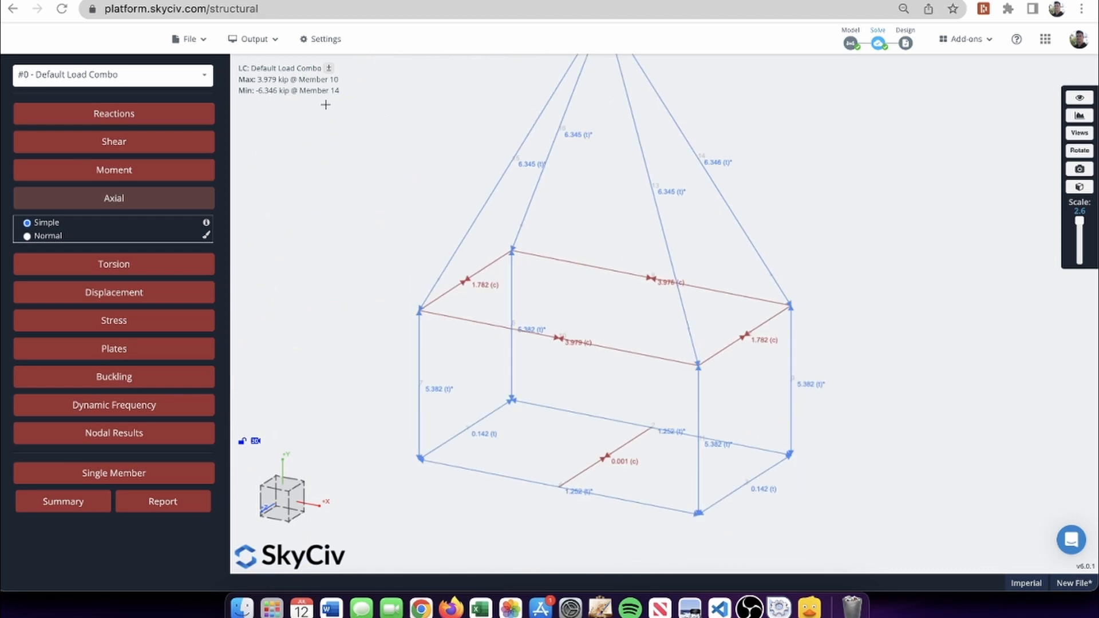
scroll(363, 149, down, 3)
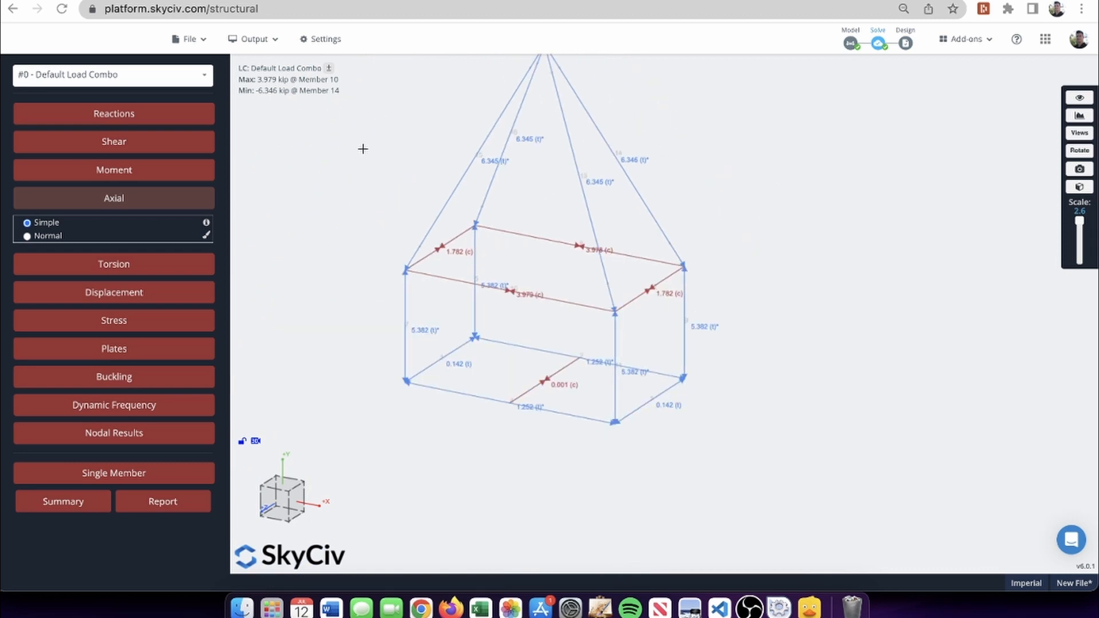
right_drag(738, 116, 846, 179)
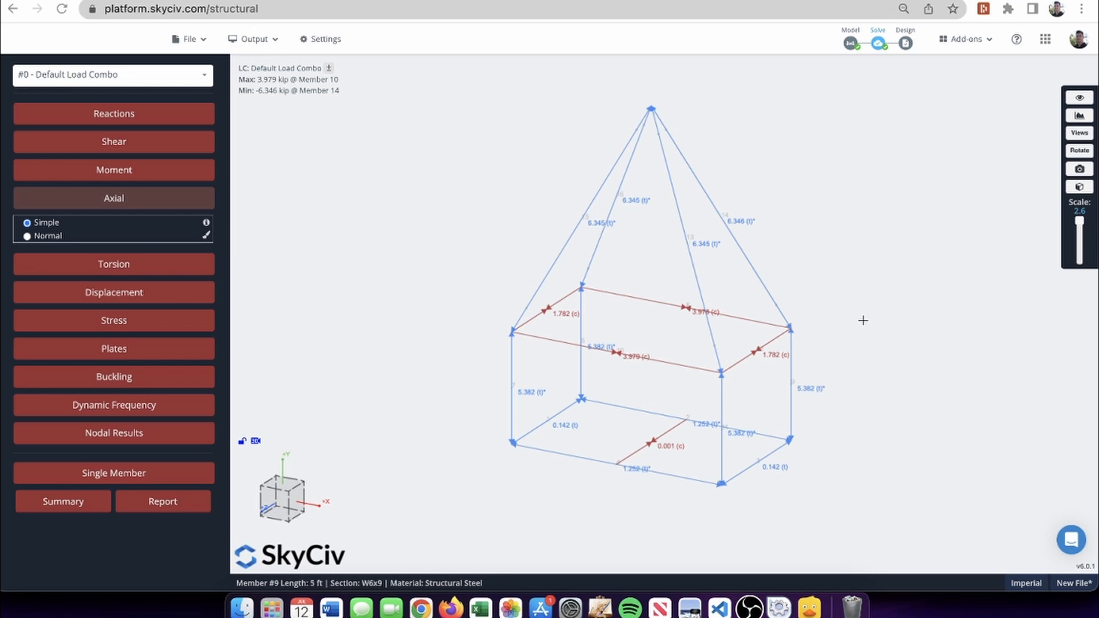
scroll(862, 321, down, 5)
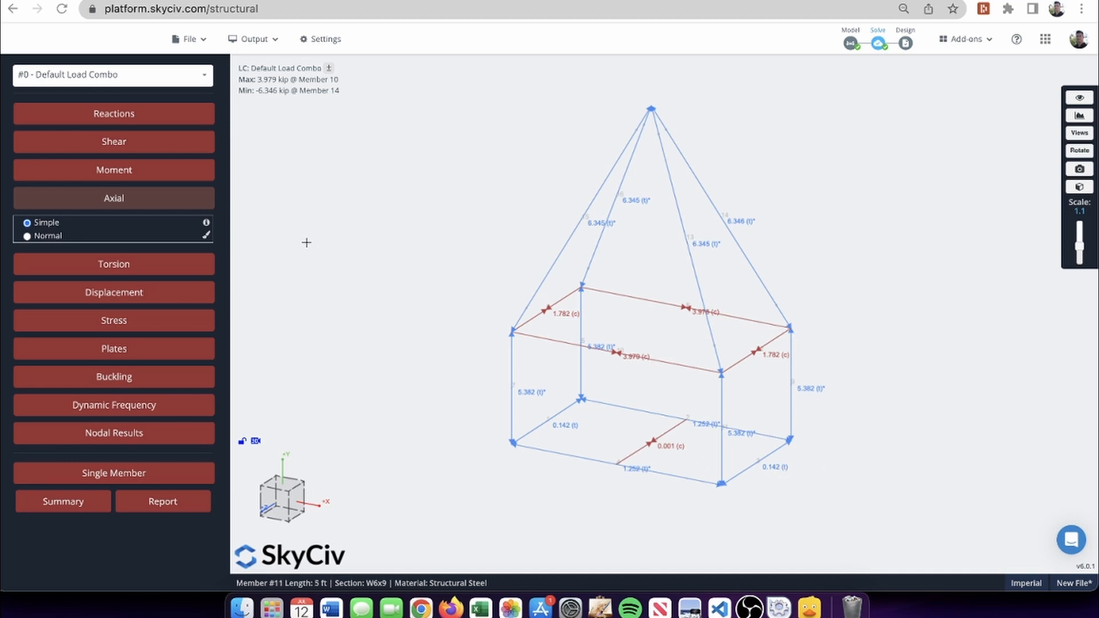
click(175, 201)
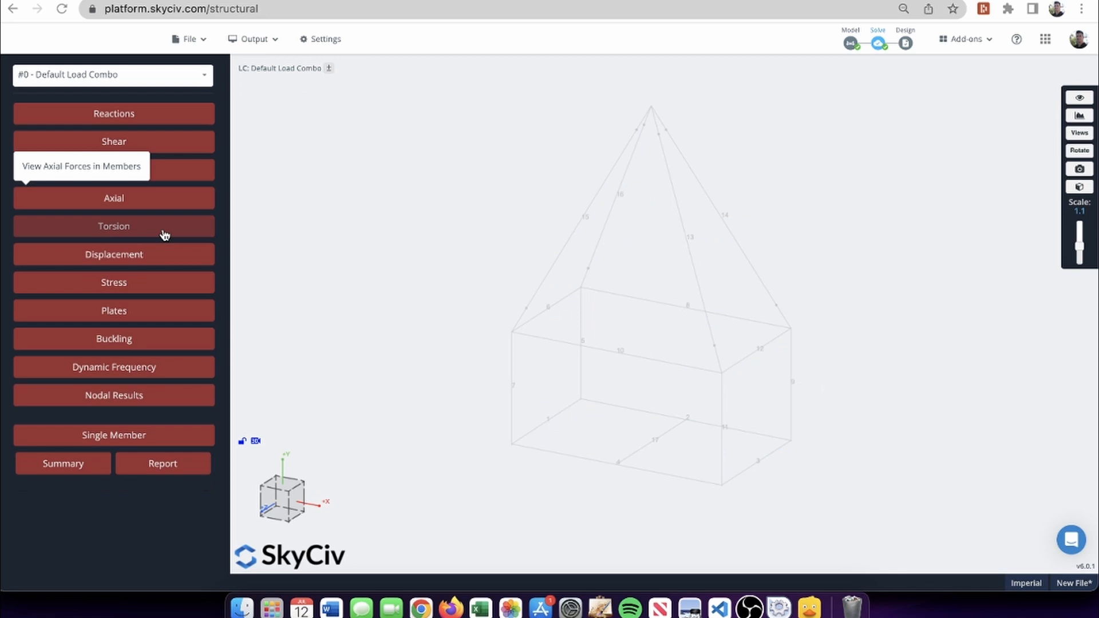
- Show the Axial (X) stress for only the four cable members, with the diagram scale reduced to 0.3
click(137, 282)
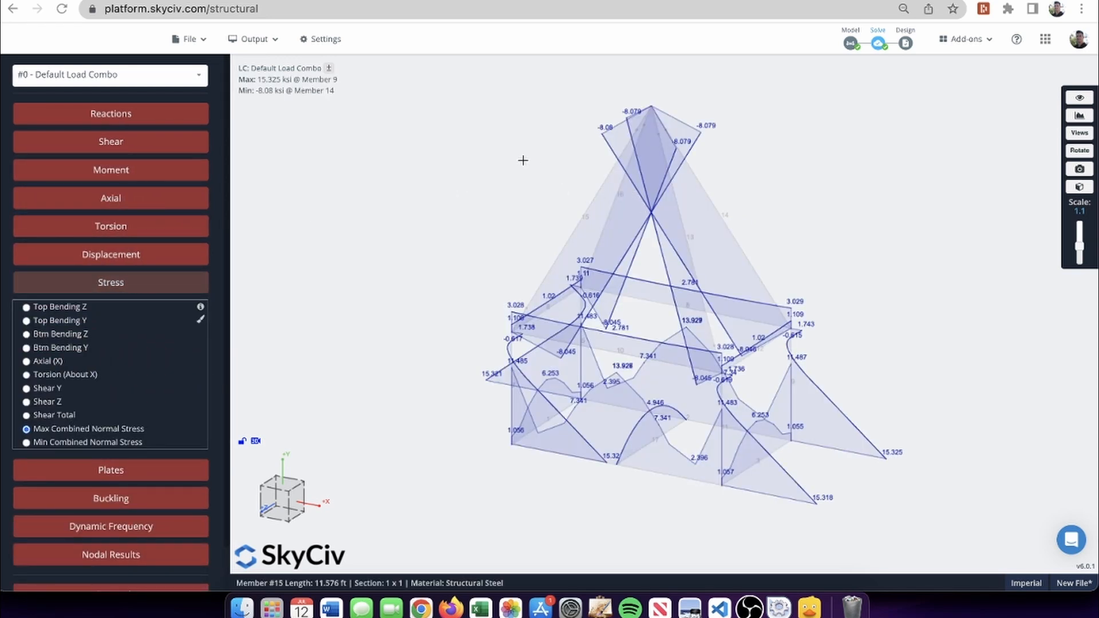
drag(618, 193, 730, 224)
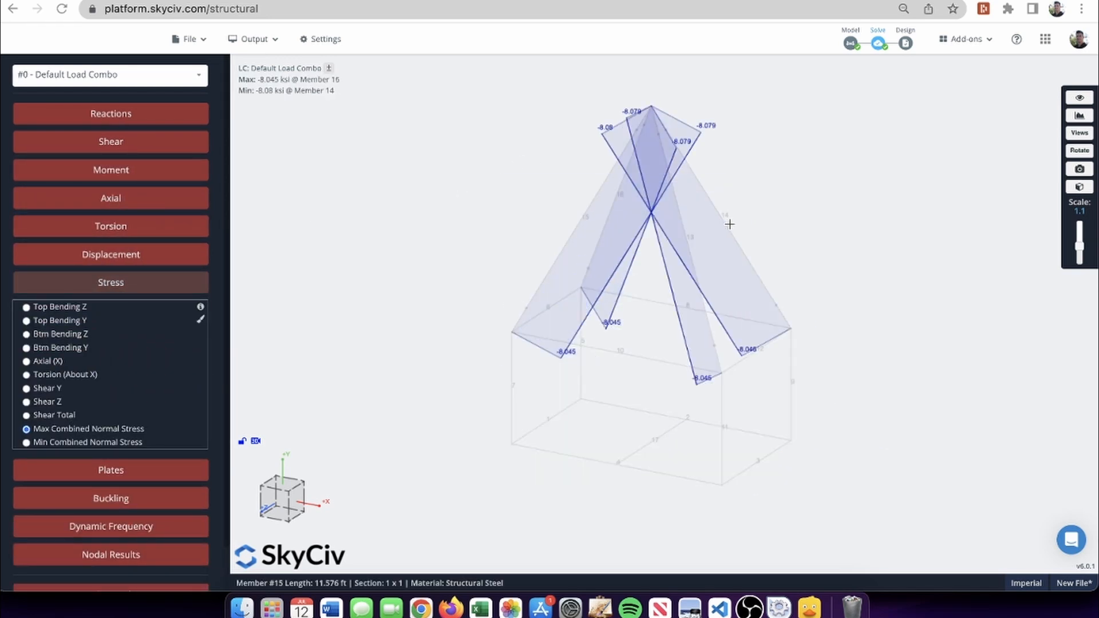
click(50, 363)
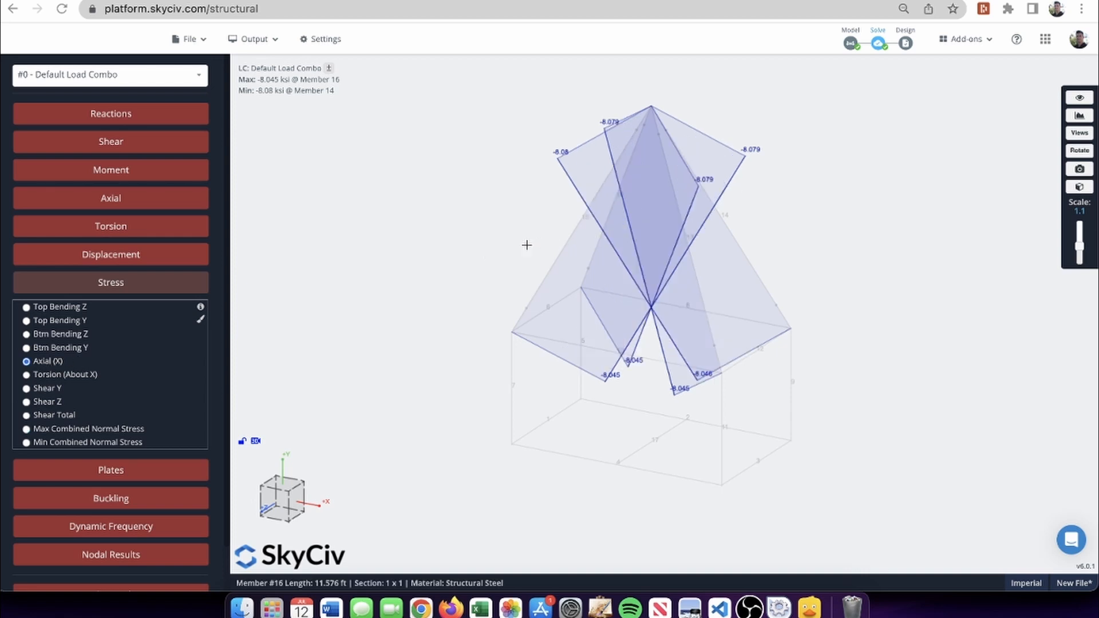
drag(501, 242, 476, 248)
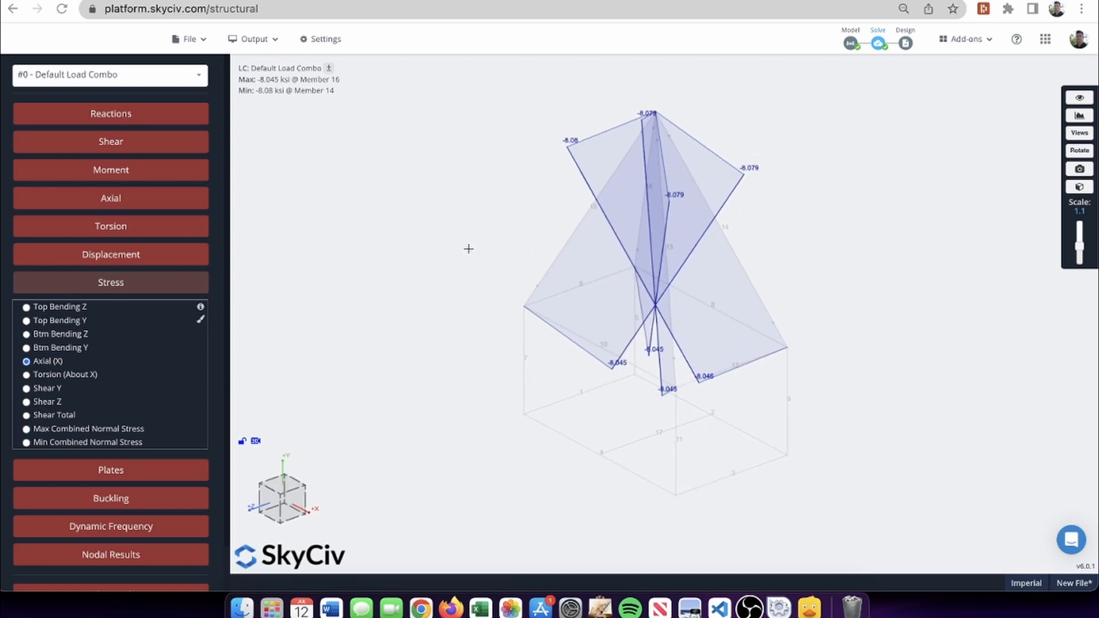
shift+scroll(468, 249, down, 8)
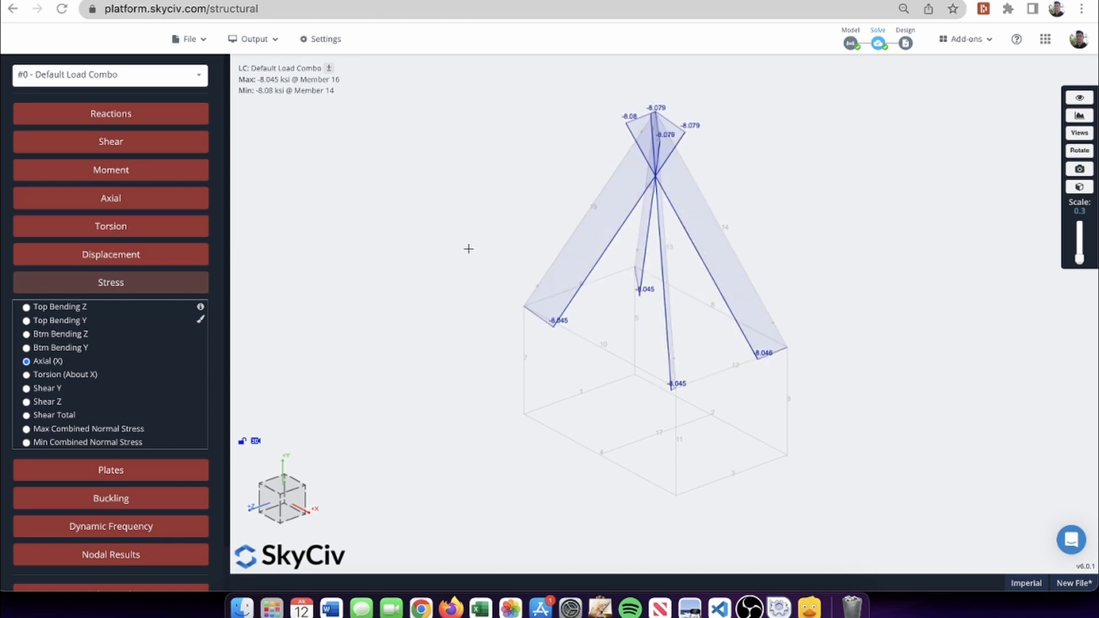
drag(414, 222, 432, 223)
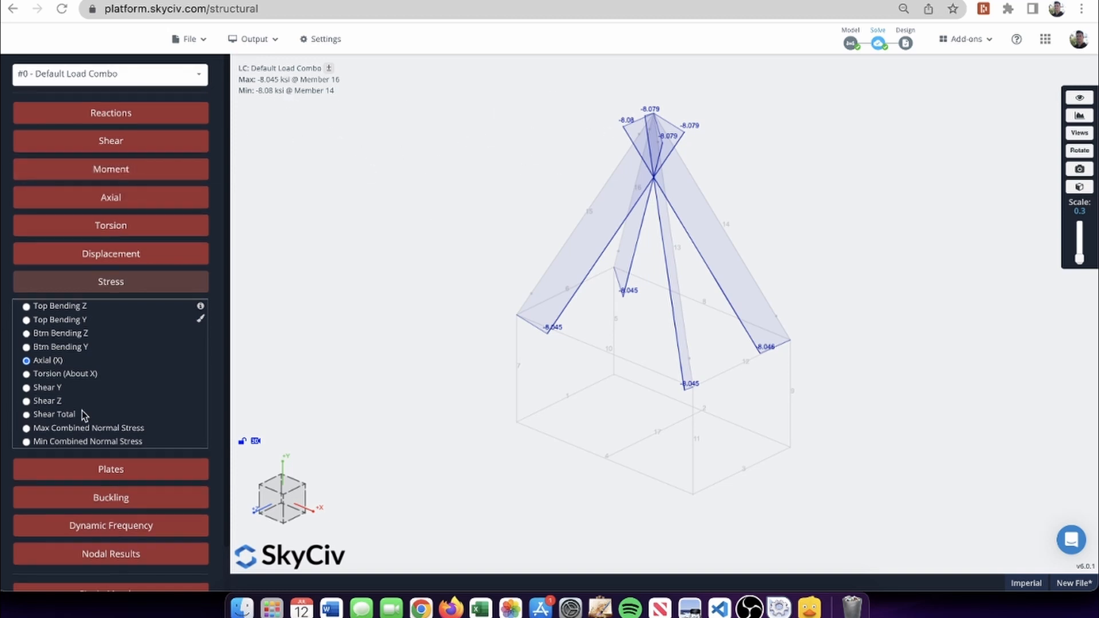
- Review the deflection, stress limit, material yield and strength checks in the Results Summary and close it
scroll(81, 410, down, 1)
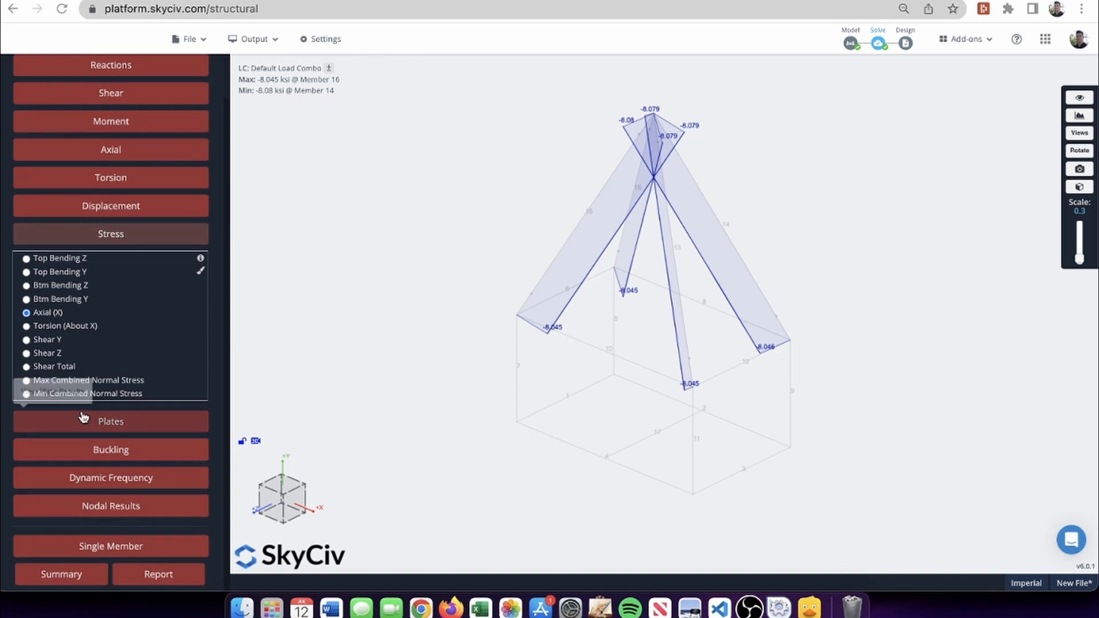
click(66, 572)
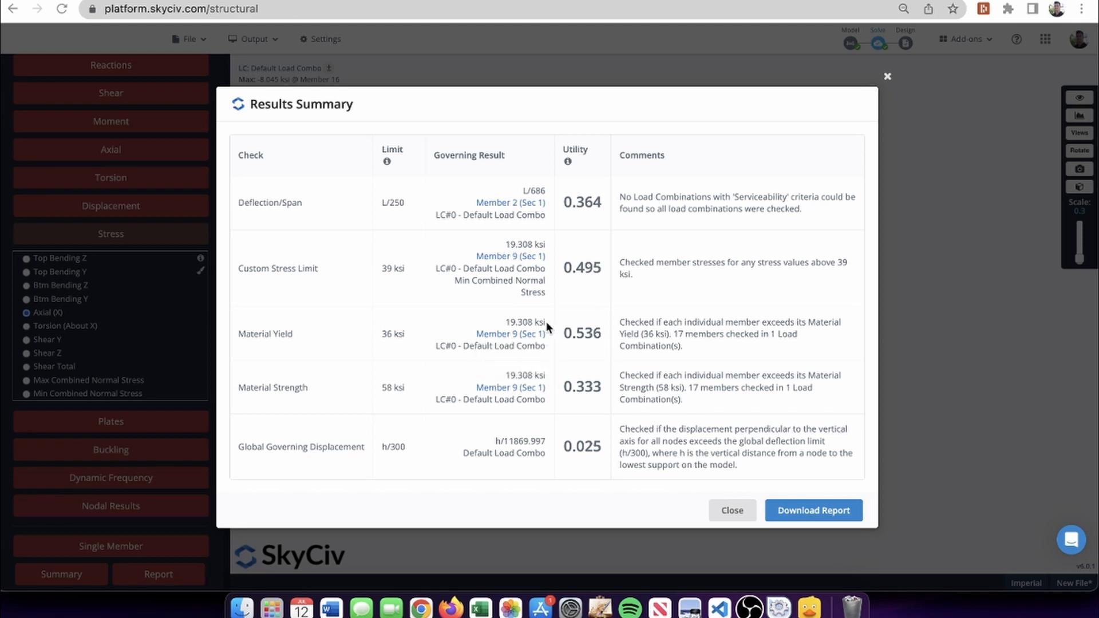
mouse_move(509, 339)
click(728, 514)
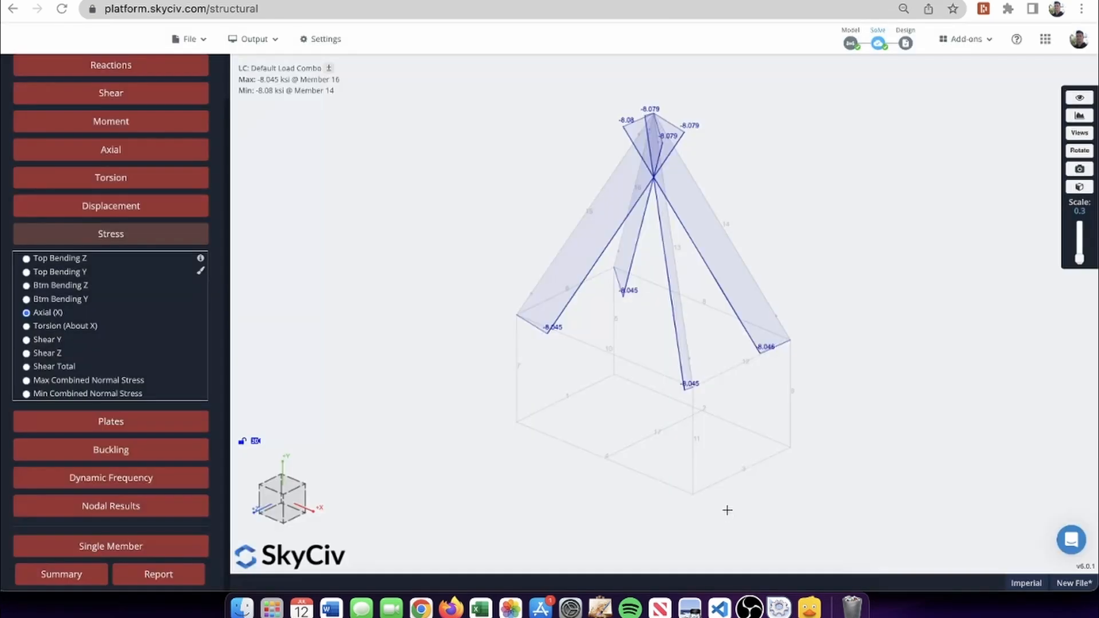
- Set a custom stress limit of 7 for the result display and inspect the cables' axial stress against it
click(1079, 116)
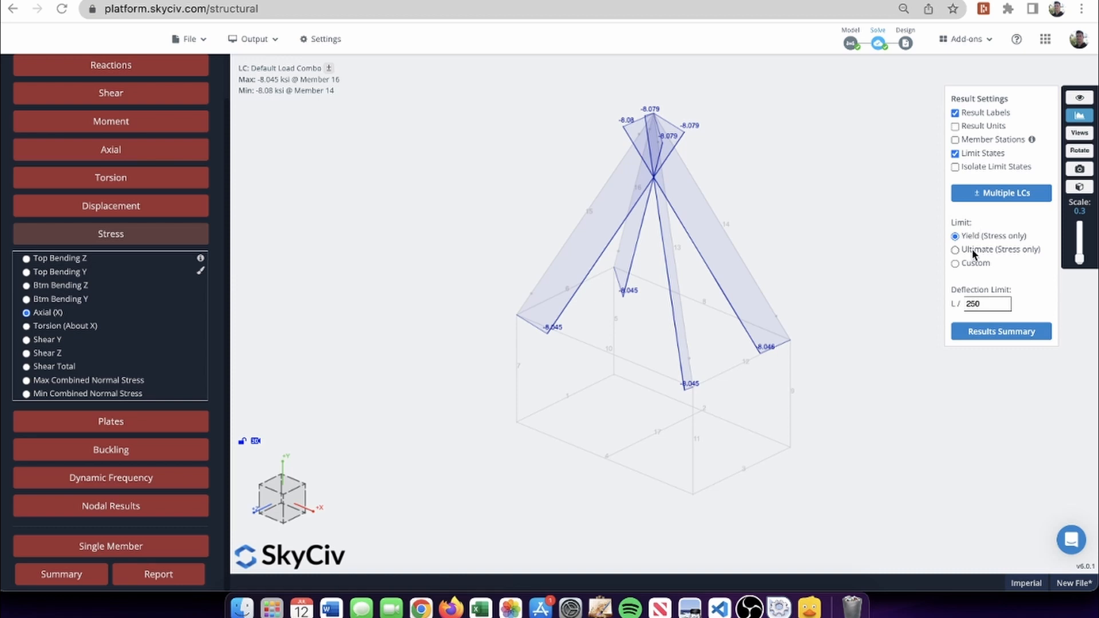
click(970, 263)
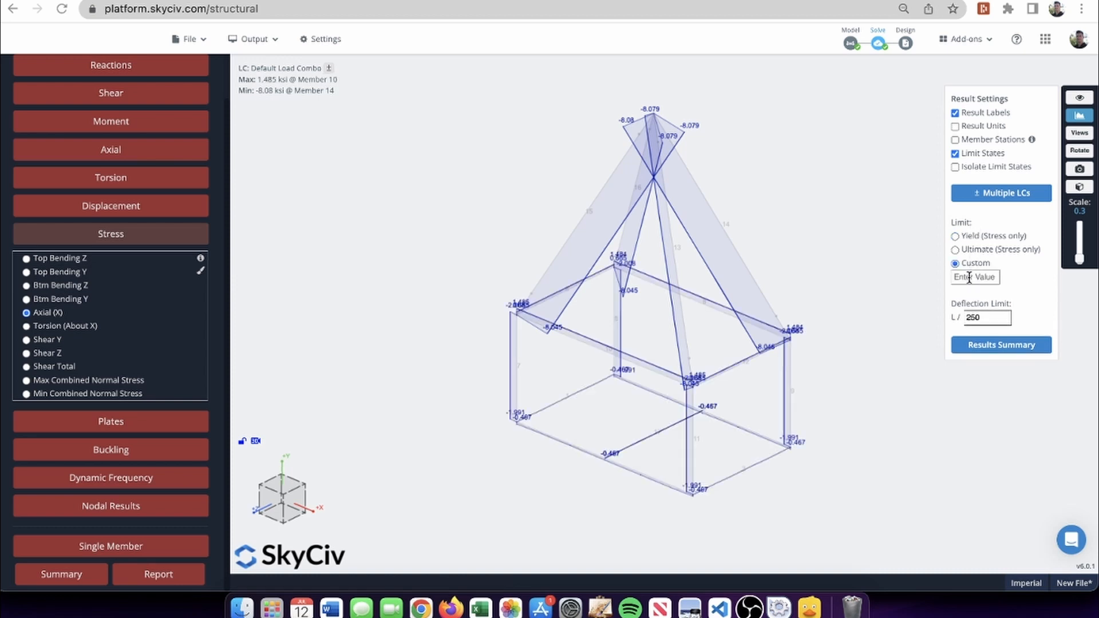
click(969, 277)
text(7)
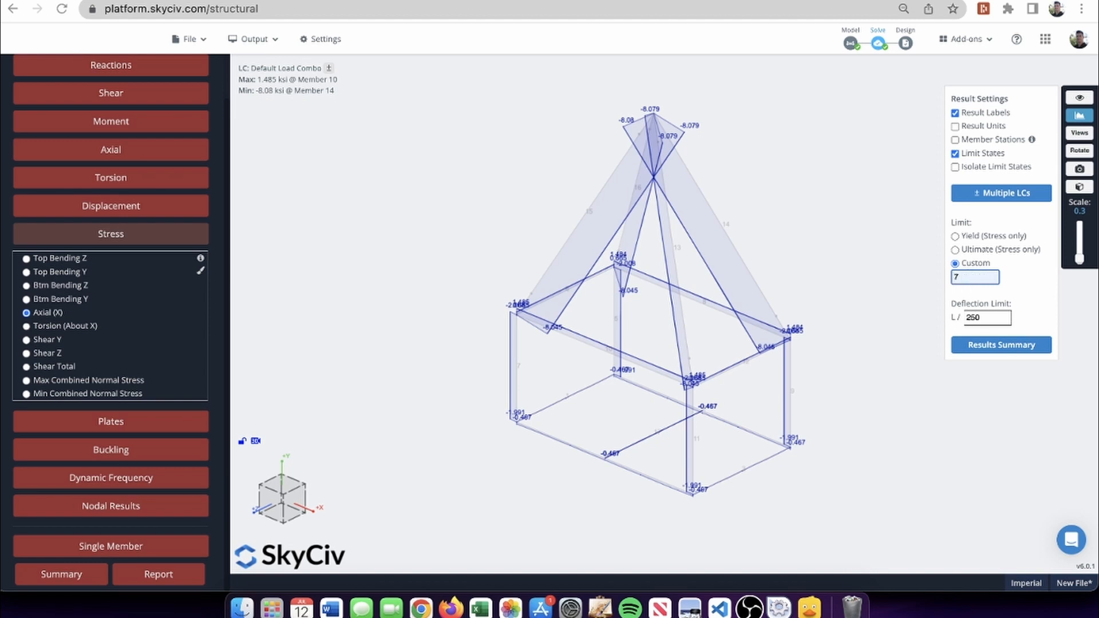
key(Tab)
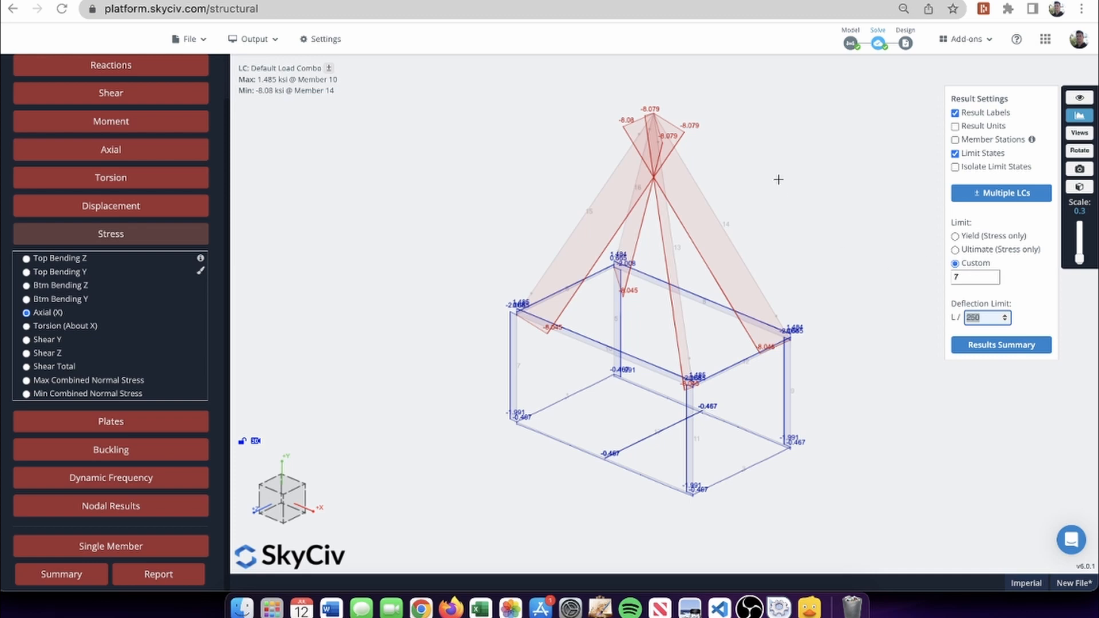
drag(775, 135, 760, 180)
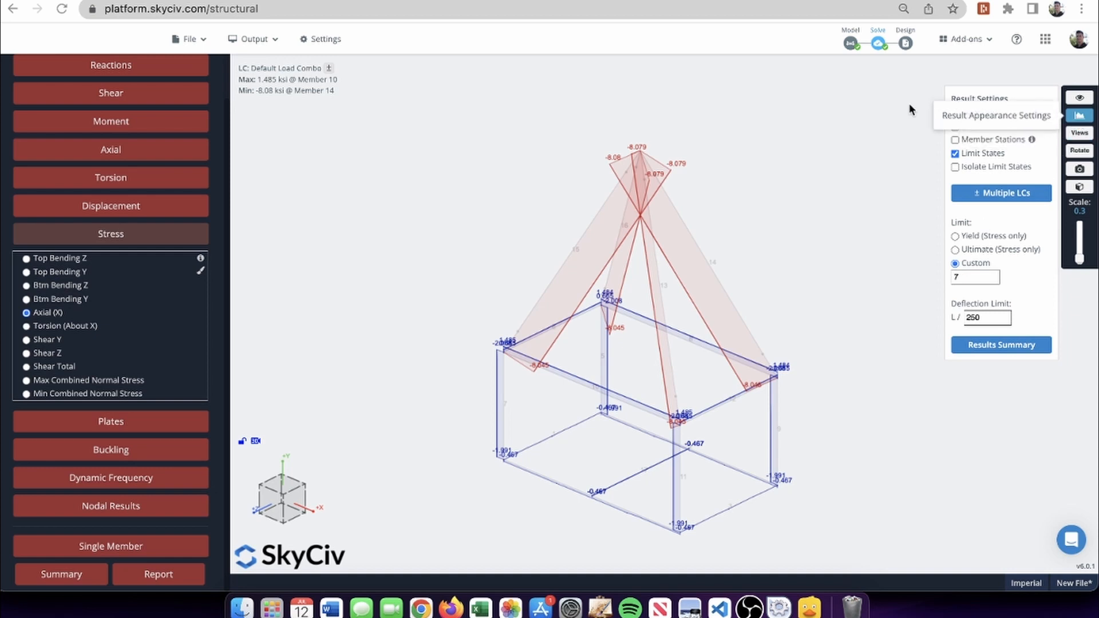
- Clear the stress results from the frame and return to the modelling stage
scroll(123, 276, up, 2)
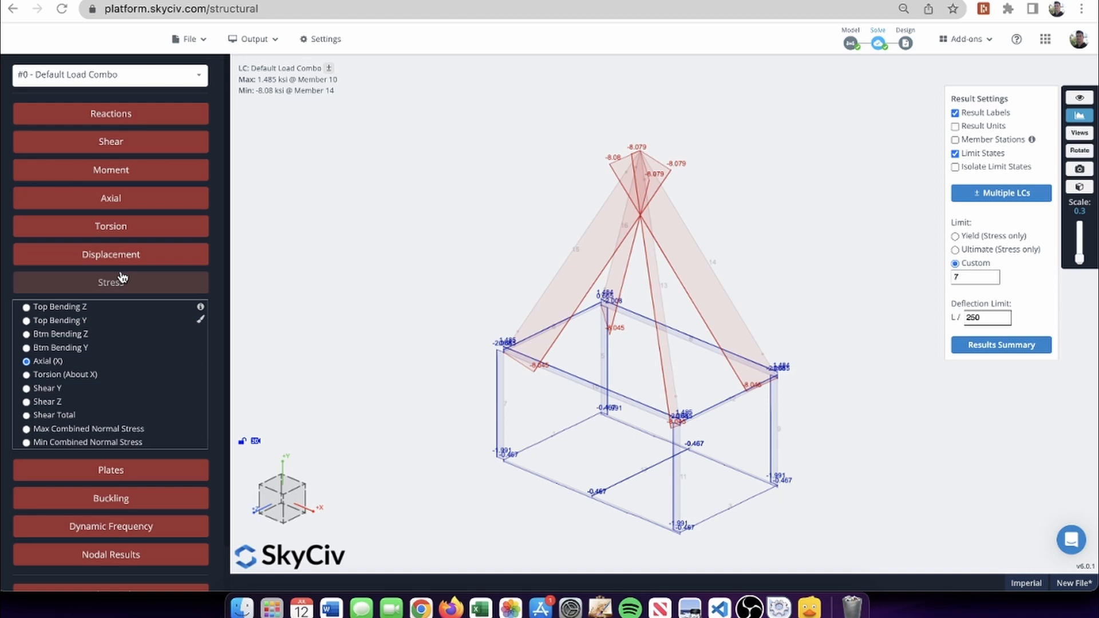
click(1079, 115)
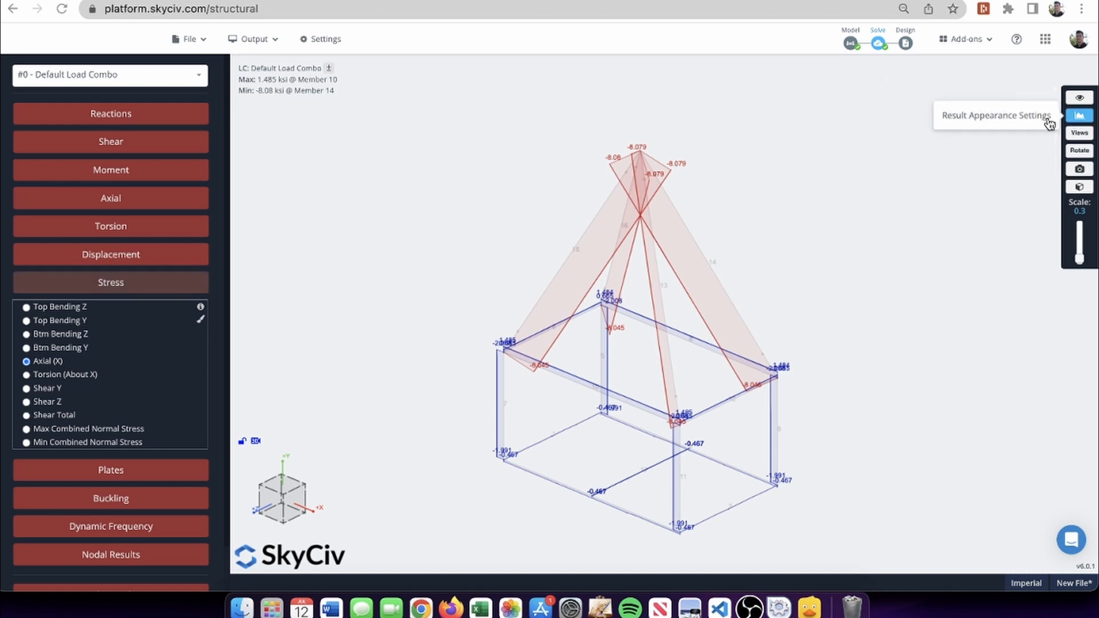
click(104, 280)
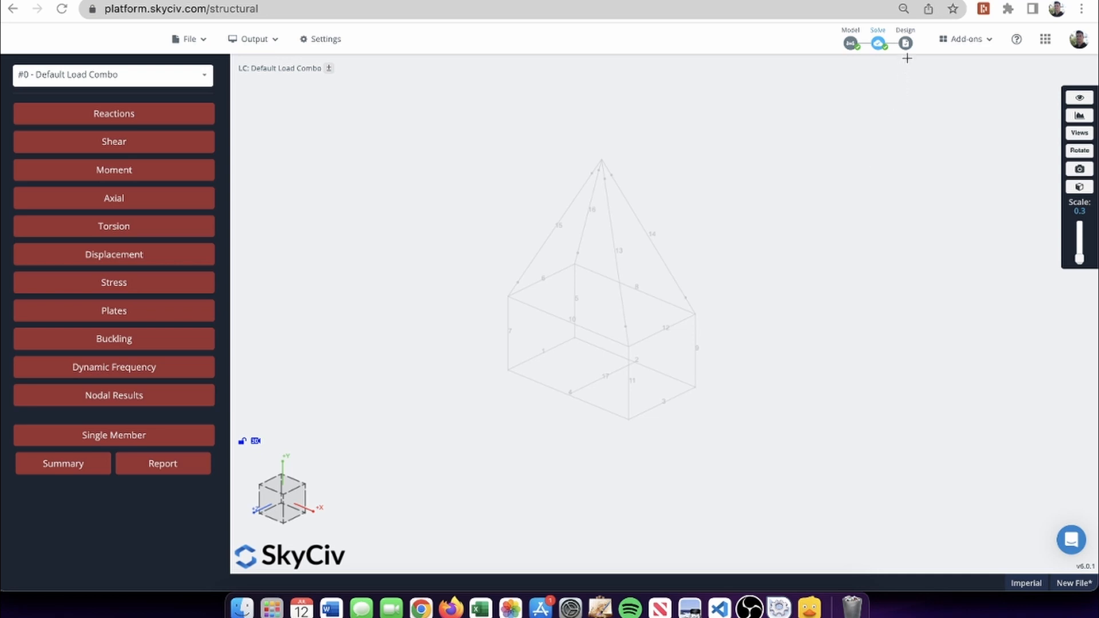
click(850, 44)
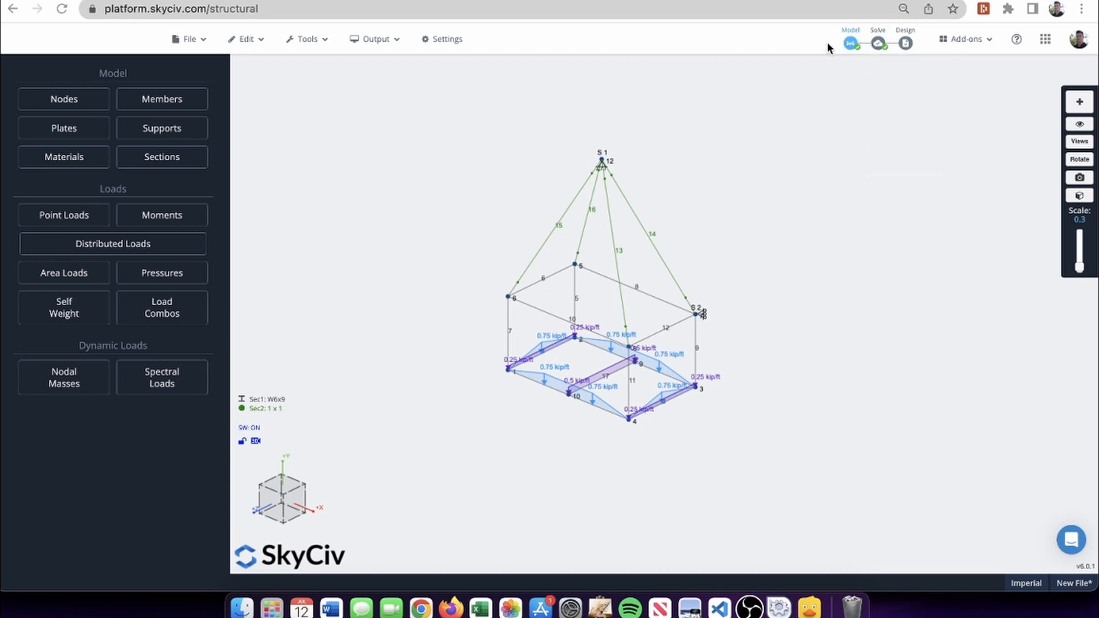
- Open the SkyCiv documentation and search it for "cables"
mouse_move(1023, 38)
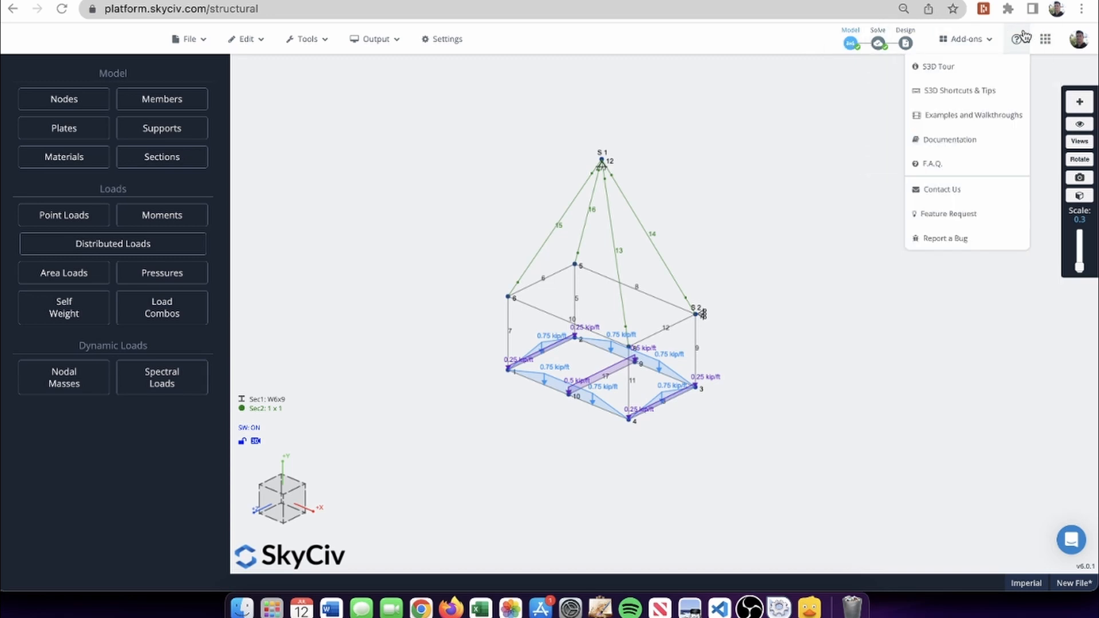
click(989, 137)
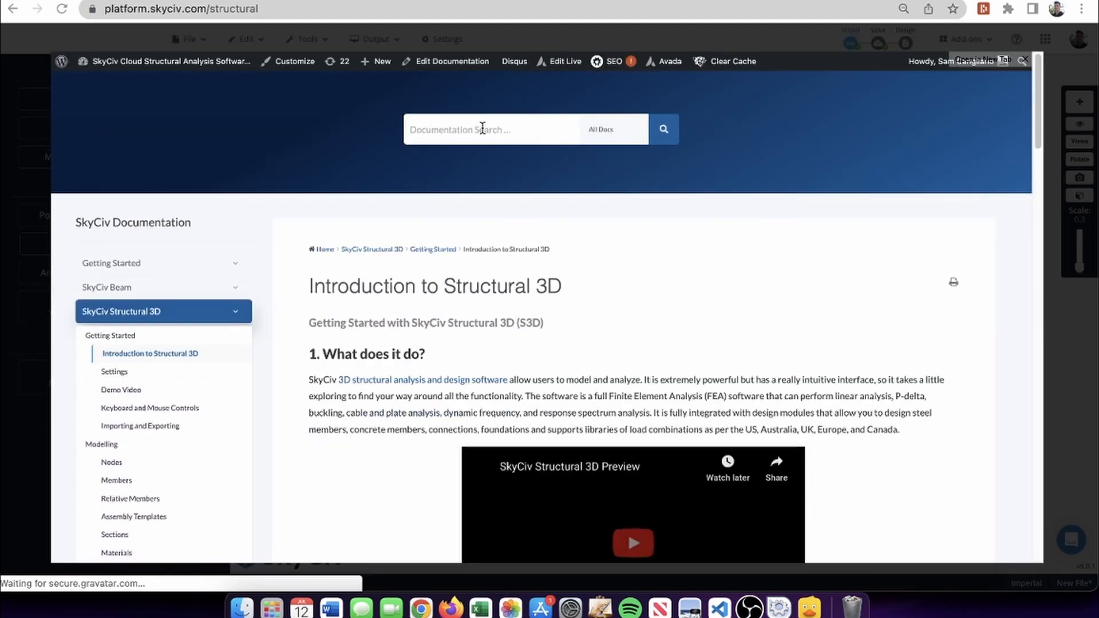
click(483, 127)
text(calbe)
key(BackSpace)
key(BackSpace)
key(BackSpace)
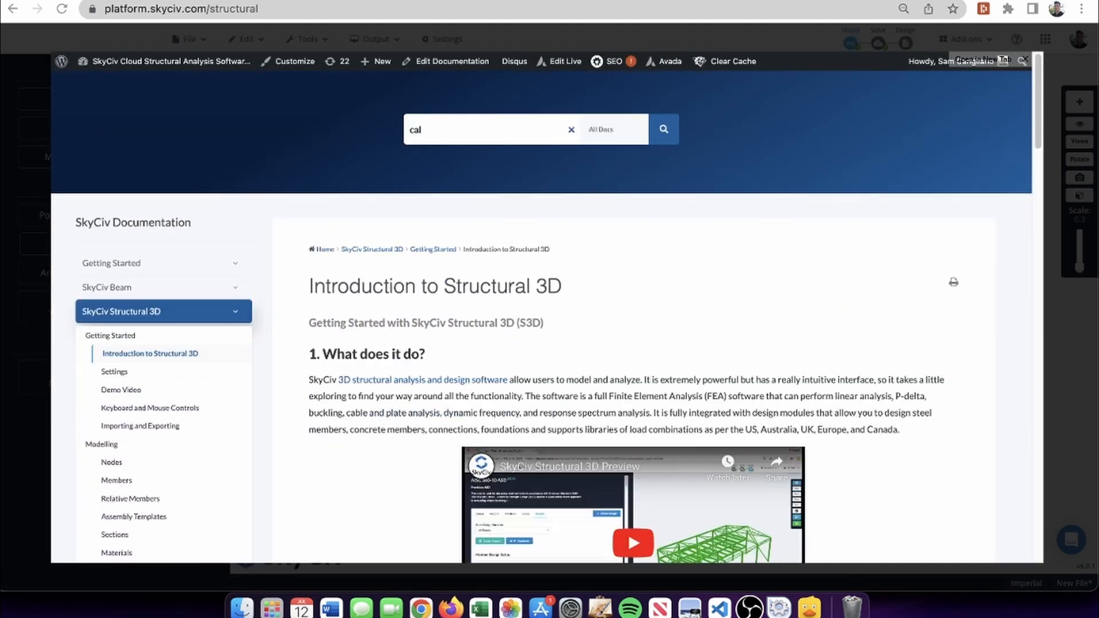
text(bles)
click(660, 133)
- Look through the cable-related documentation results and open the "Troubleshooting your Model" article
scroll(676, 216, down, 5)
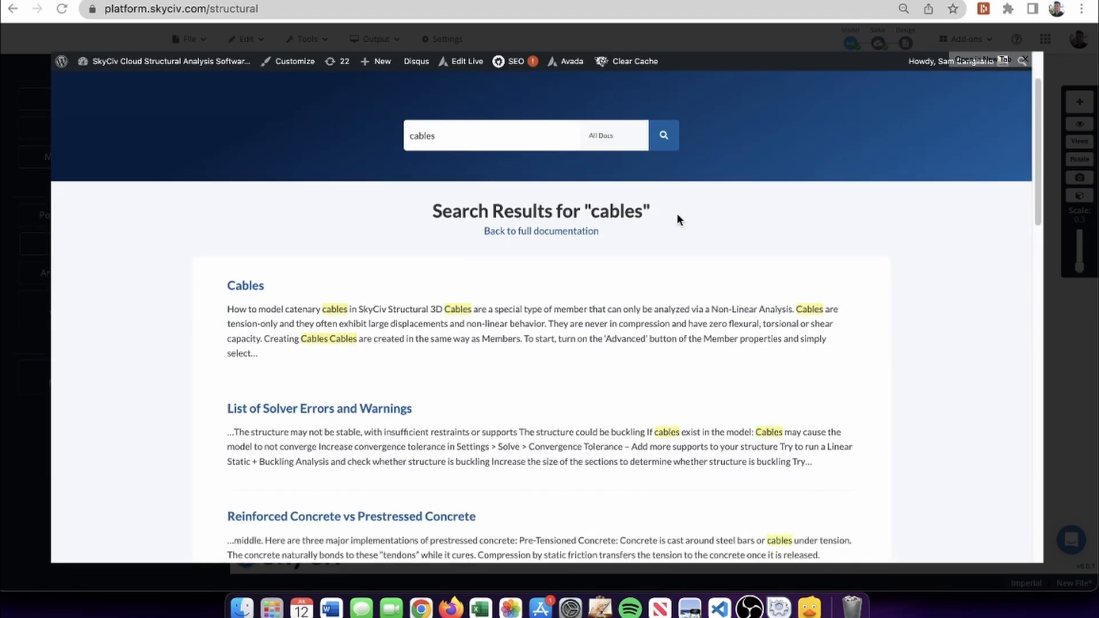
scroll(676, 219, down, 7)
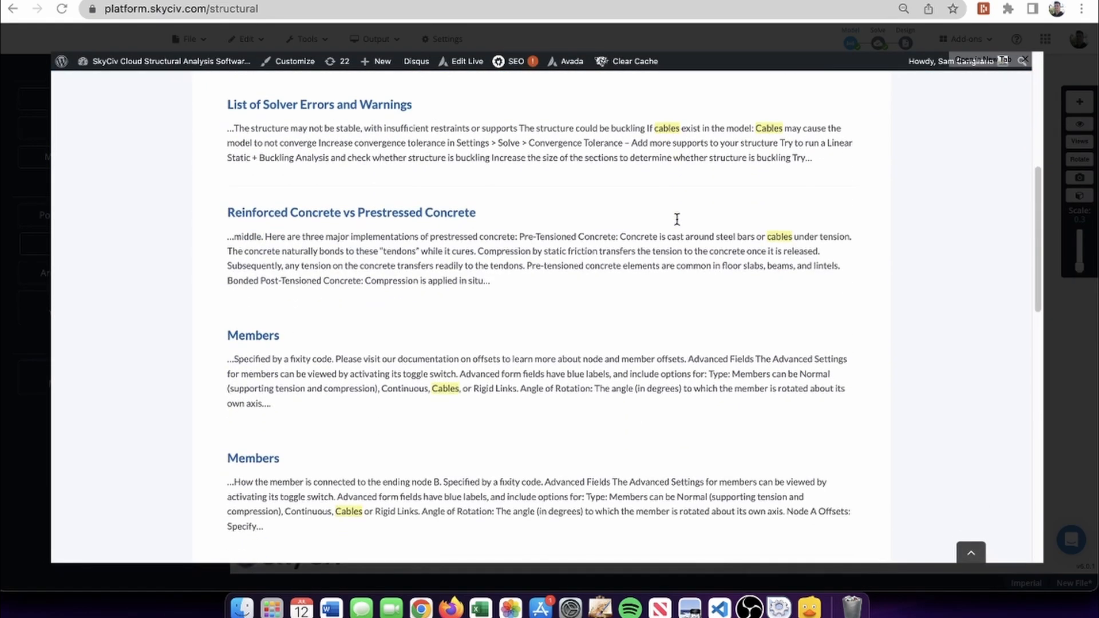
scroll(676, 223, down, 2)
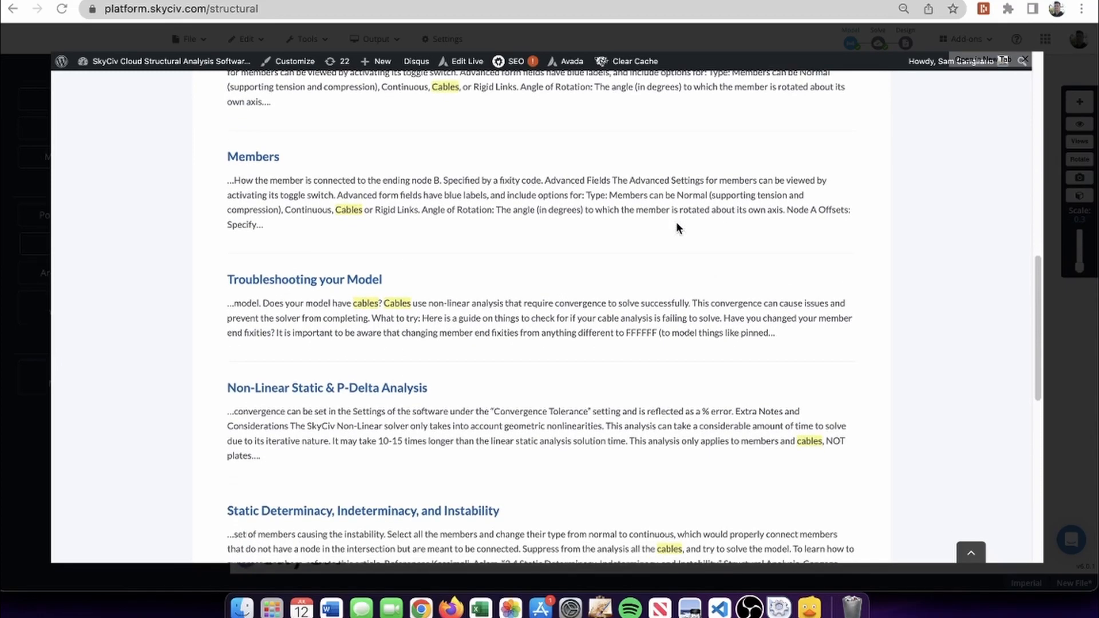
scroll(675, 223, down, 1)
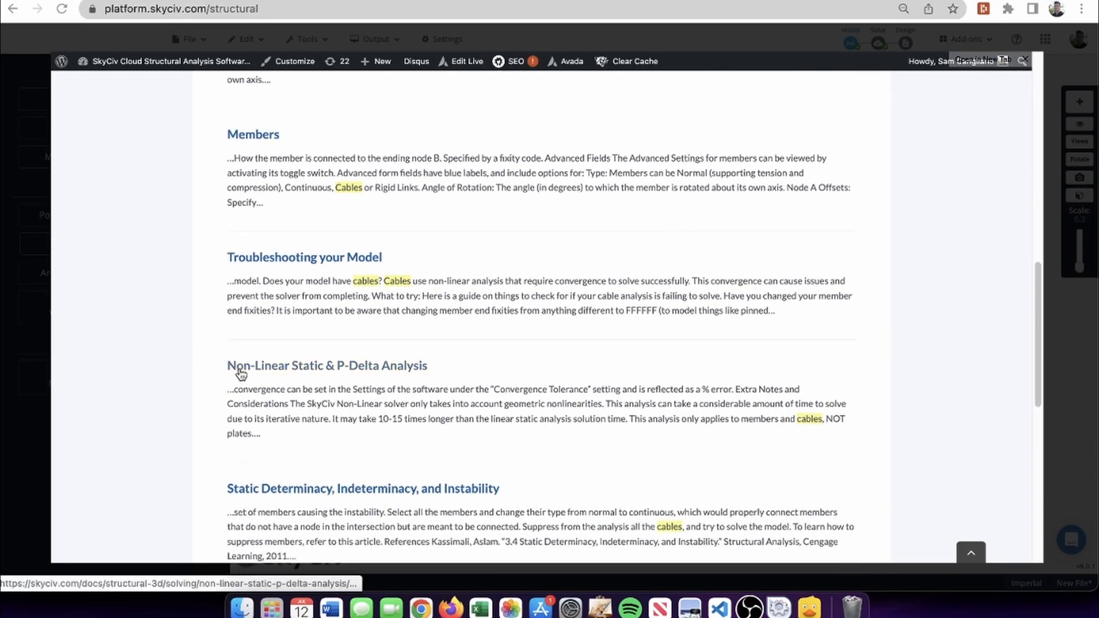
scroll(618, 375, down, 1)
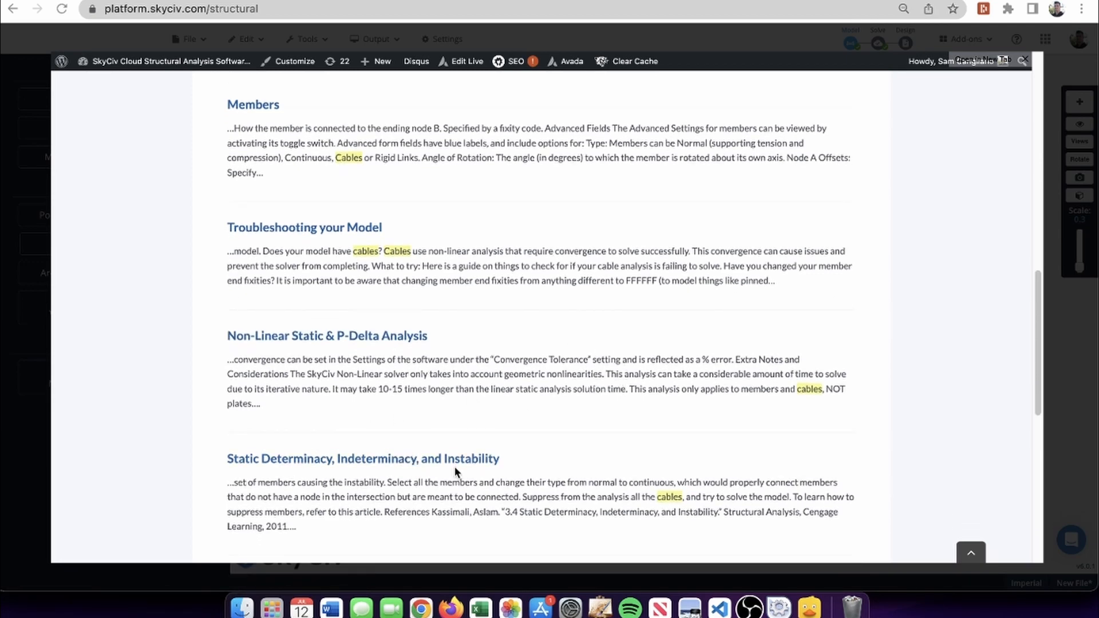
scroll(454, 466, down, 1)
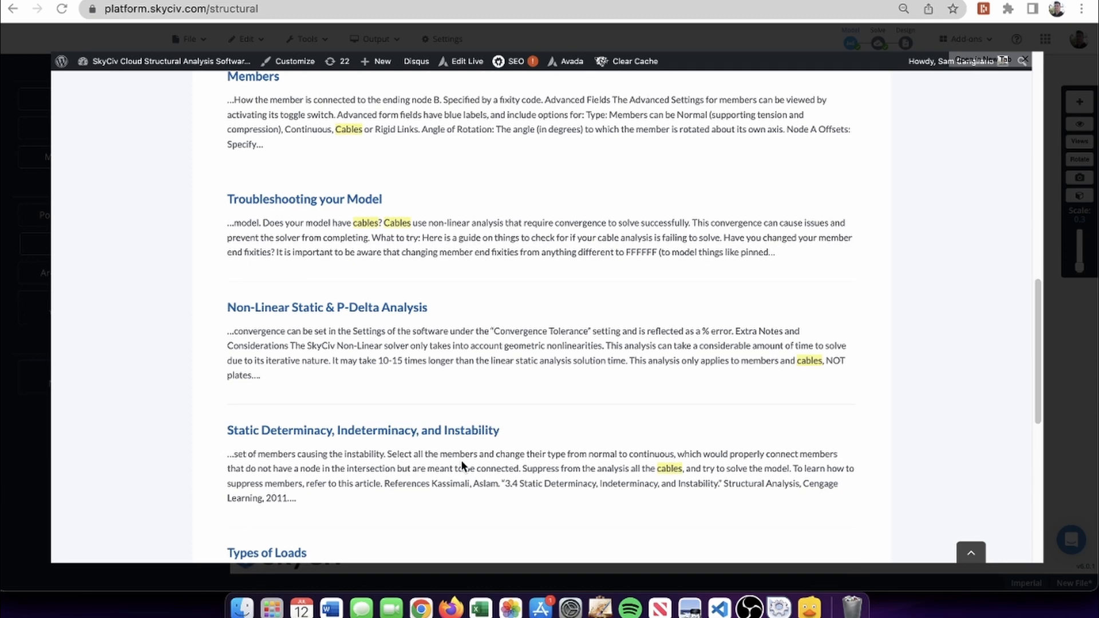
scroll(462, 464, up, 1)
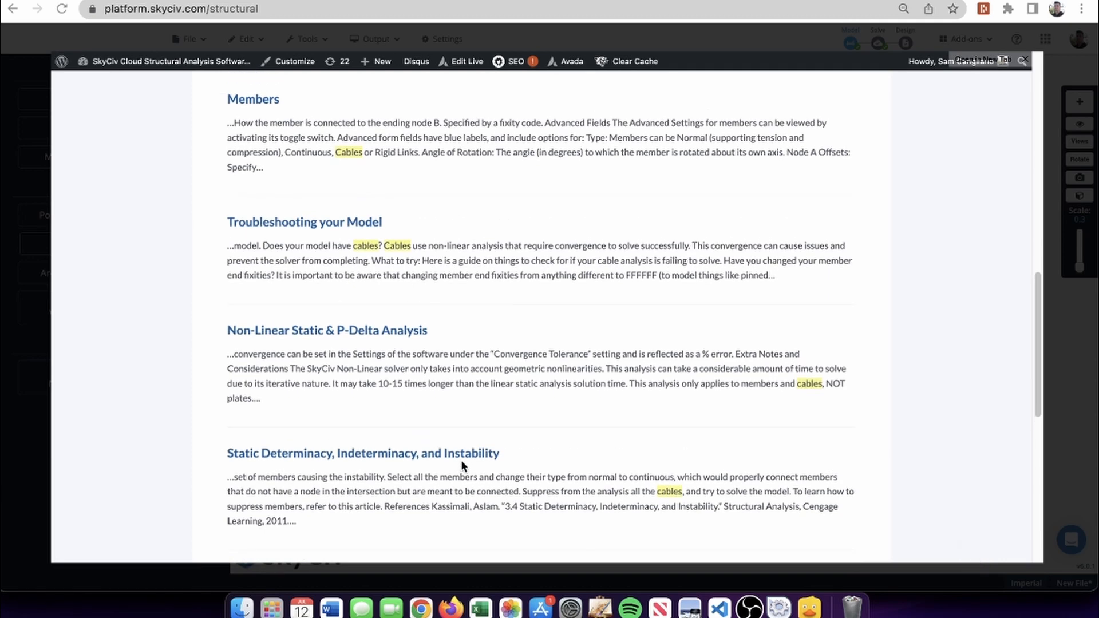
click(322, 228)
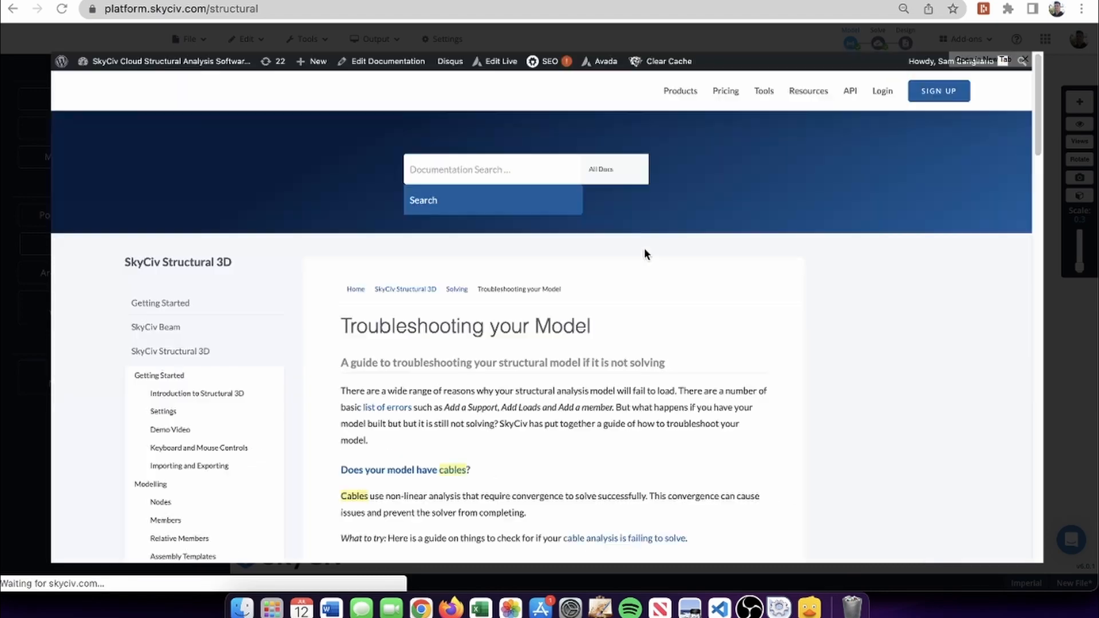
- Open the guide on failing cable analysis linked in the troubleshooting article and read its introduction
scroll(644, 249, down, 4)
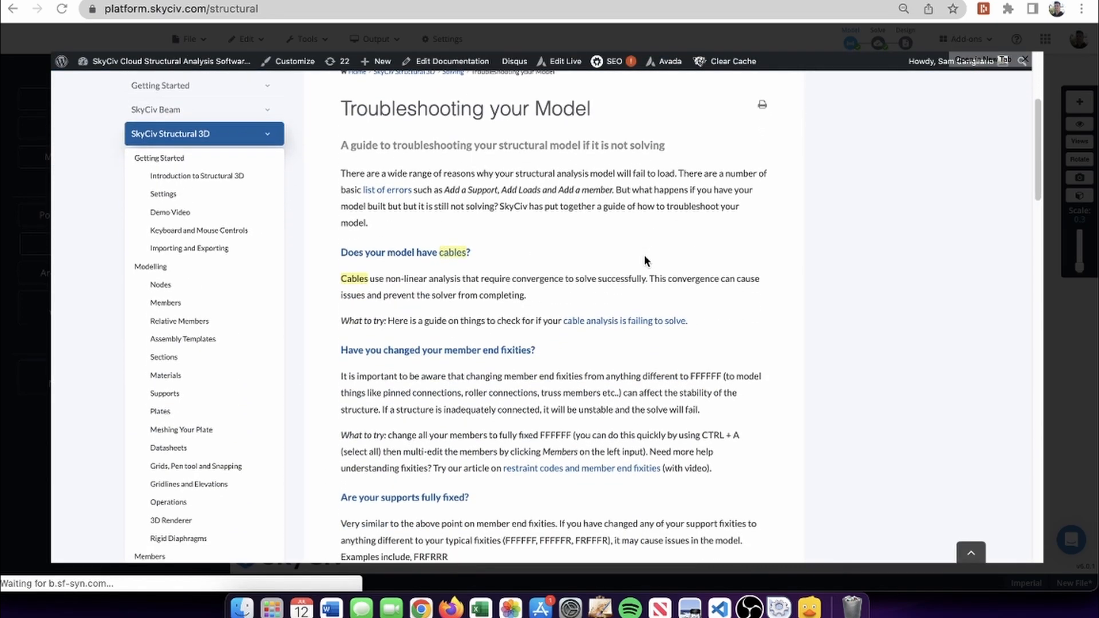
click(594, 327)
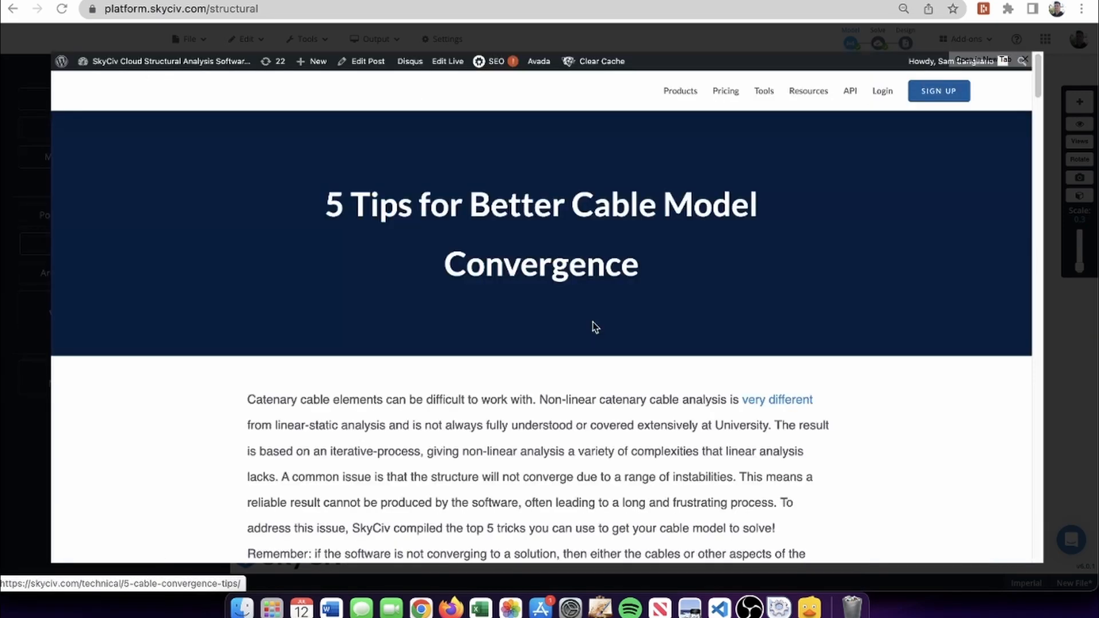
scroll(716, 291, down, 2)
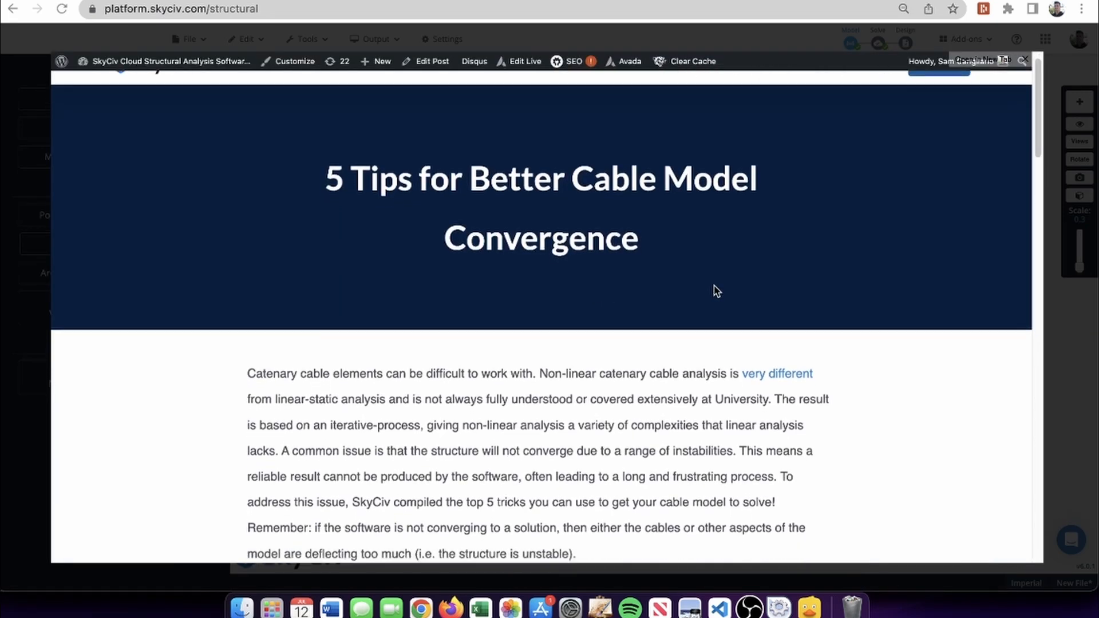
scroll(714, 290, down, 10)
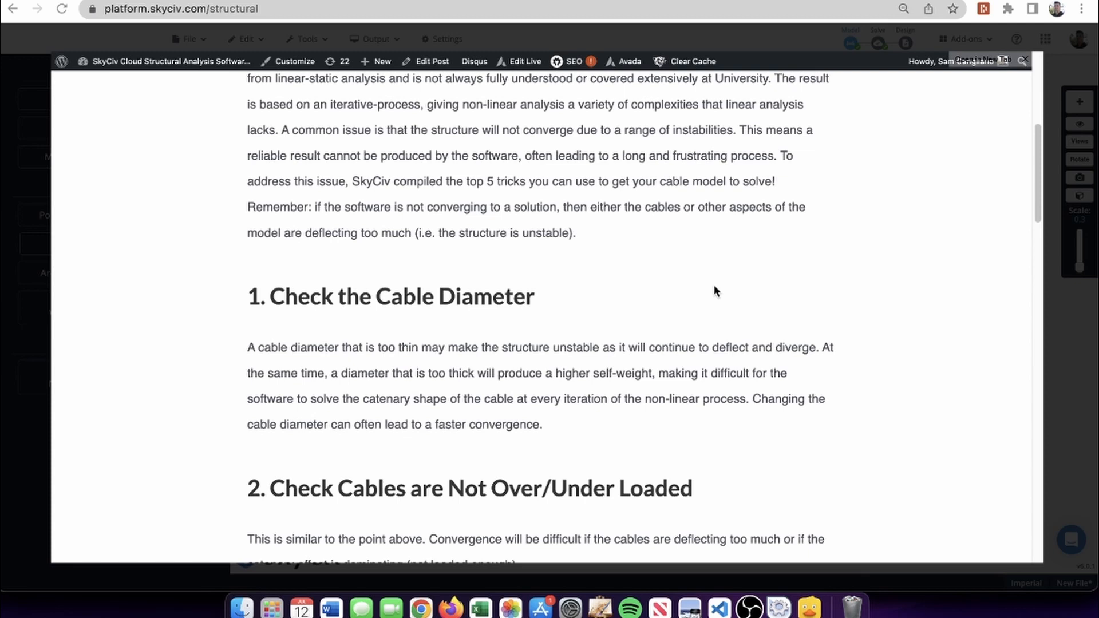
- Read the convergence tips on cable diameter, over- or under-loaded cables and reducing the convergence accuracy
scroll(713, 292, down, 2)
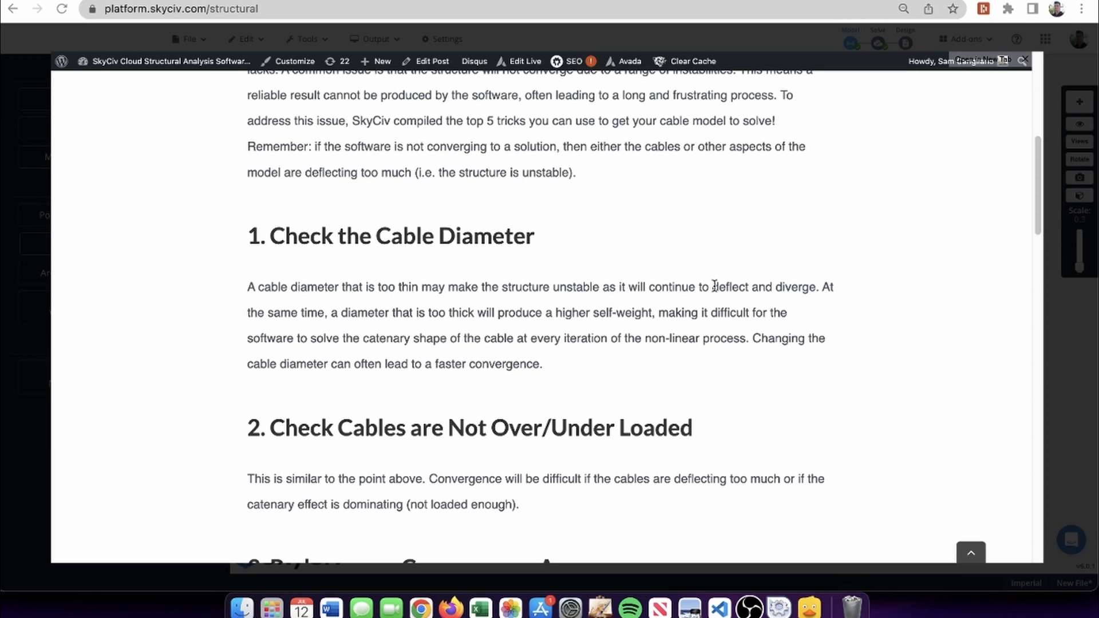
scroll(714, 286, down, 5)
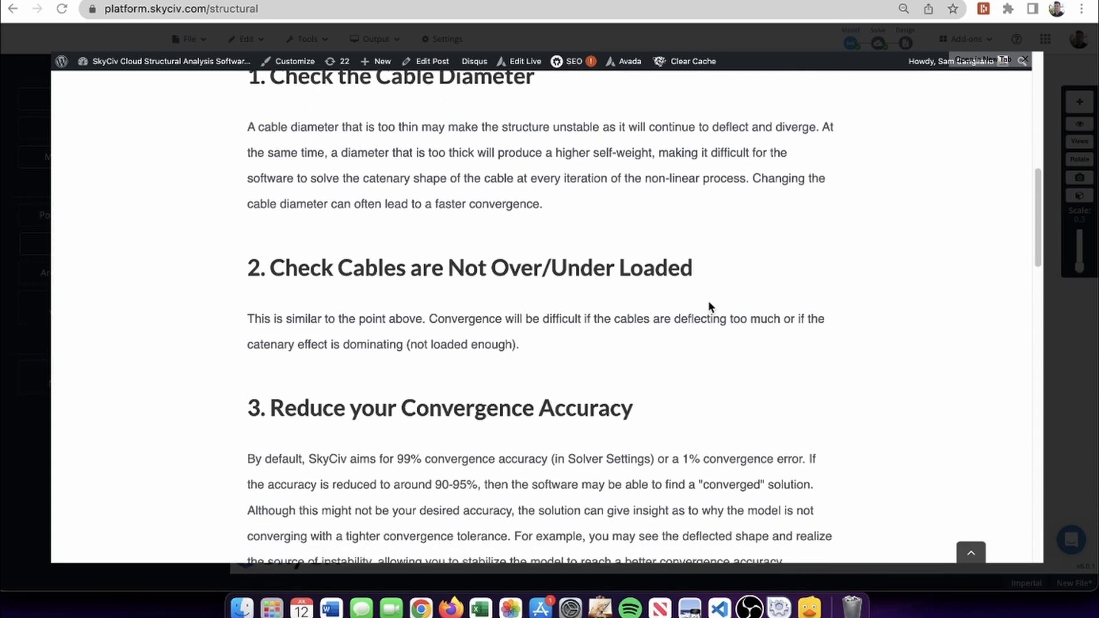
scroll(709, 304, down, 2)
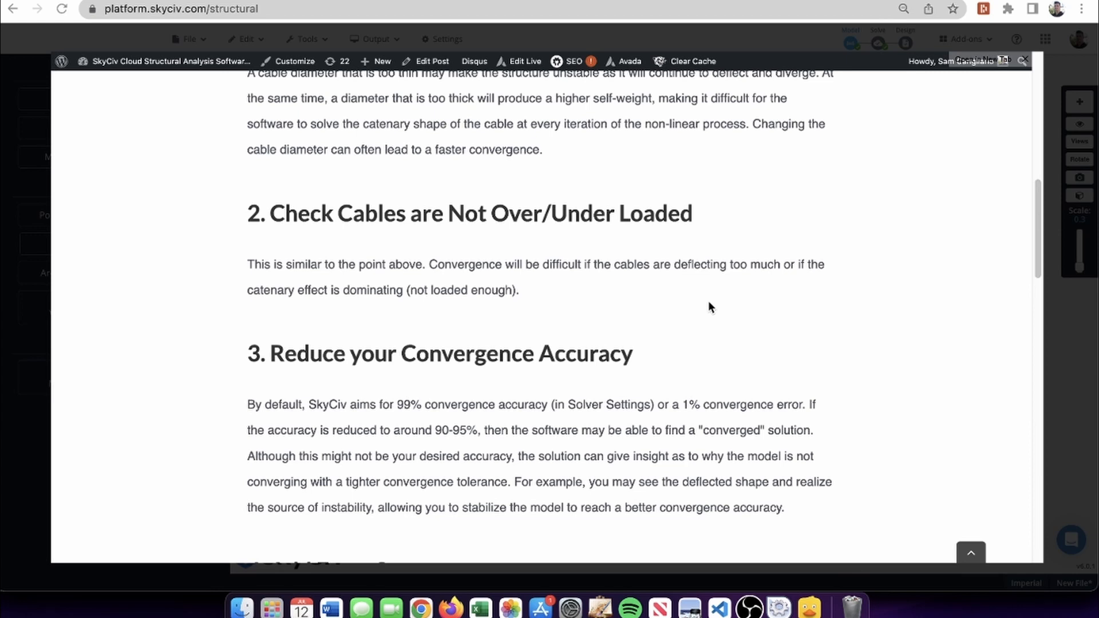
scroll(708, 308, down, 2)
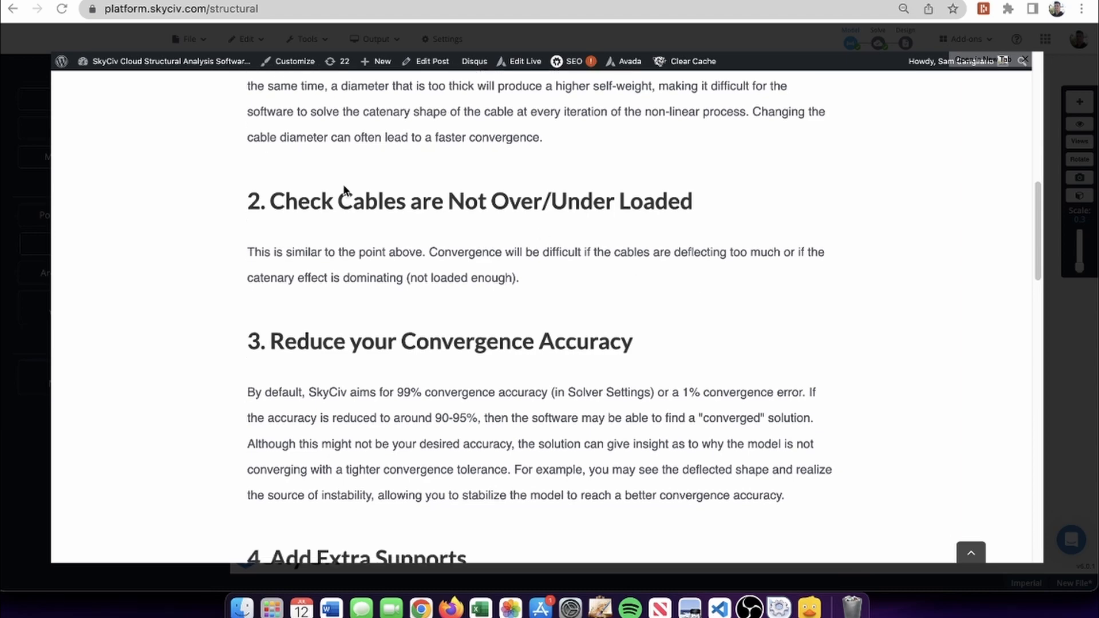
scroll(723, 280, down, 5)
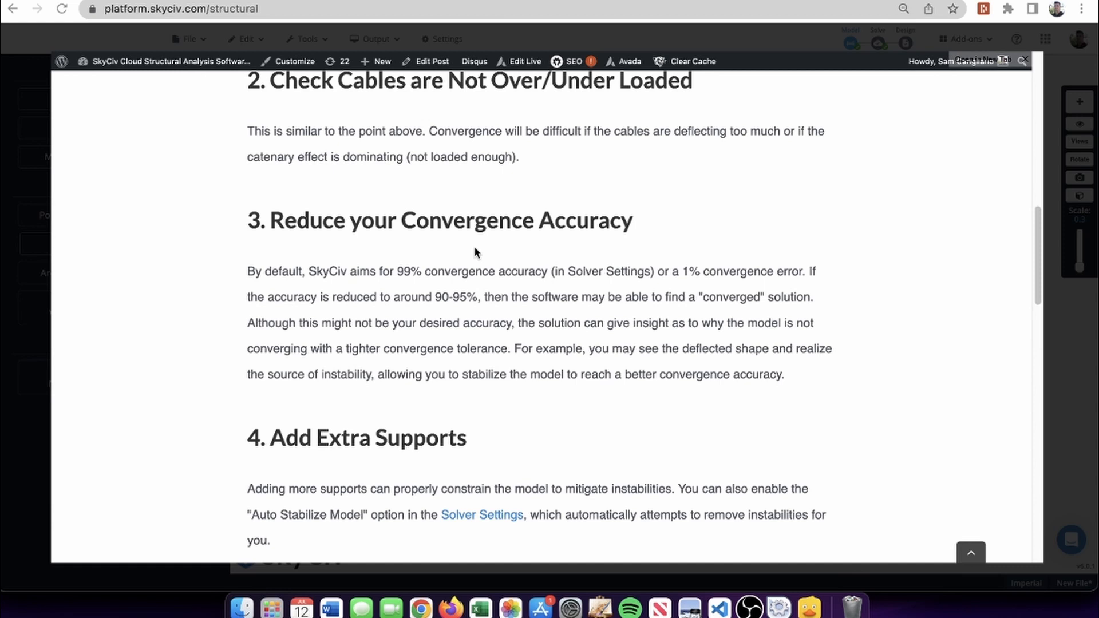
scroll(474, 249, down, 1)
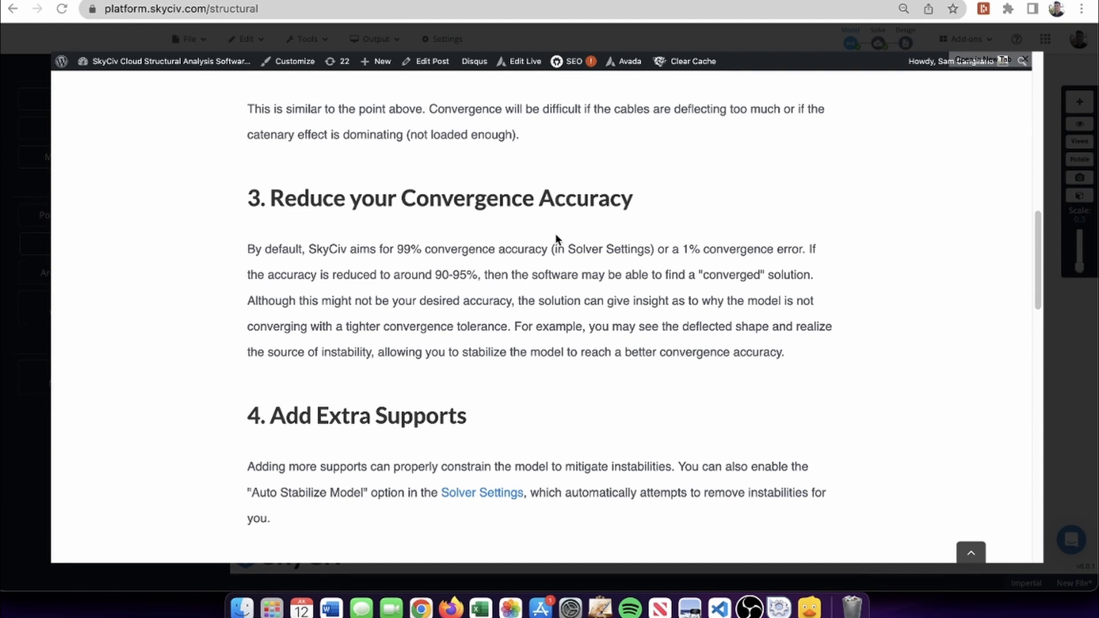
- Read the tips on adding extra supports and checking other members, and close the documentation to return to the model
scroll(555, 238, down, 6)
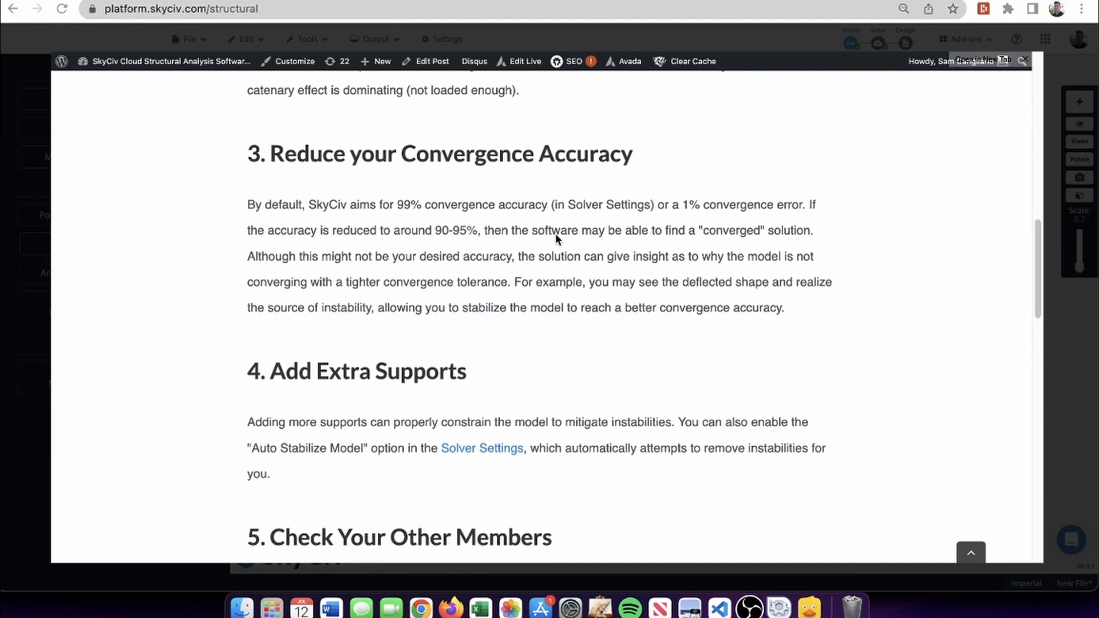
scroll(554, 240, down, 2)
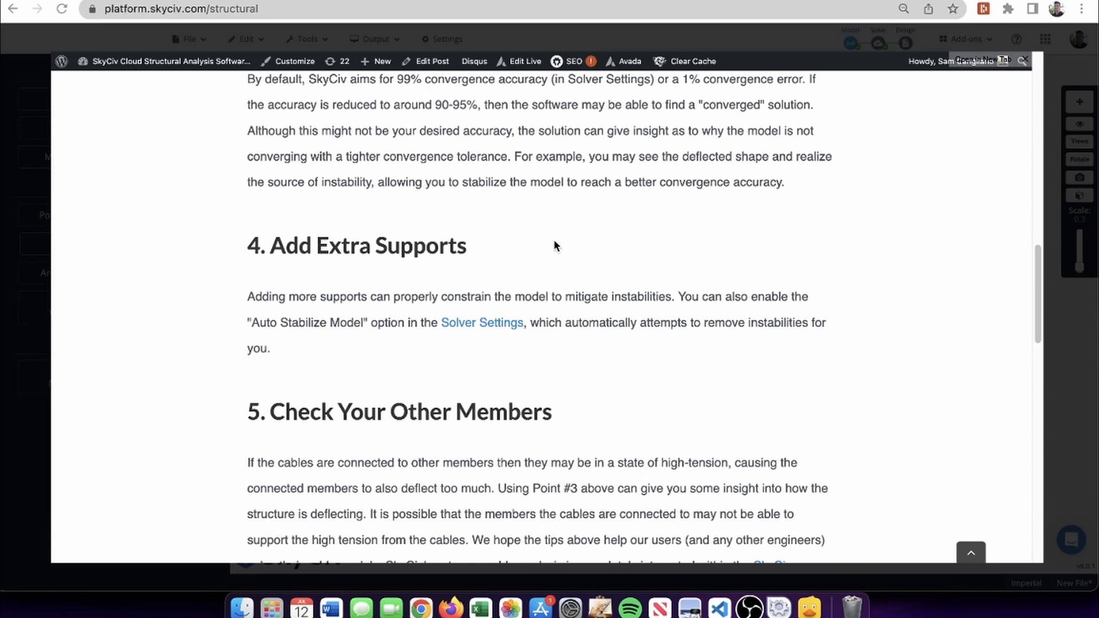
scroll(554, 246, down, 1)
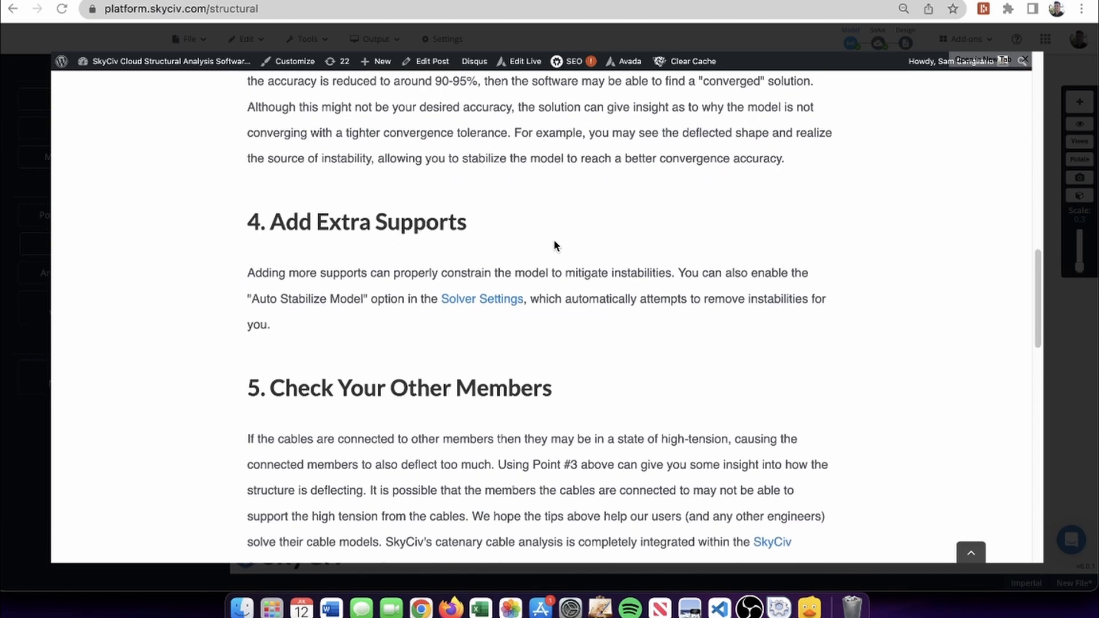
scroll(629, 262, down, 1)
scroll(649, 263, down, 2)
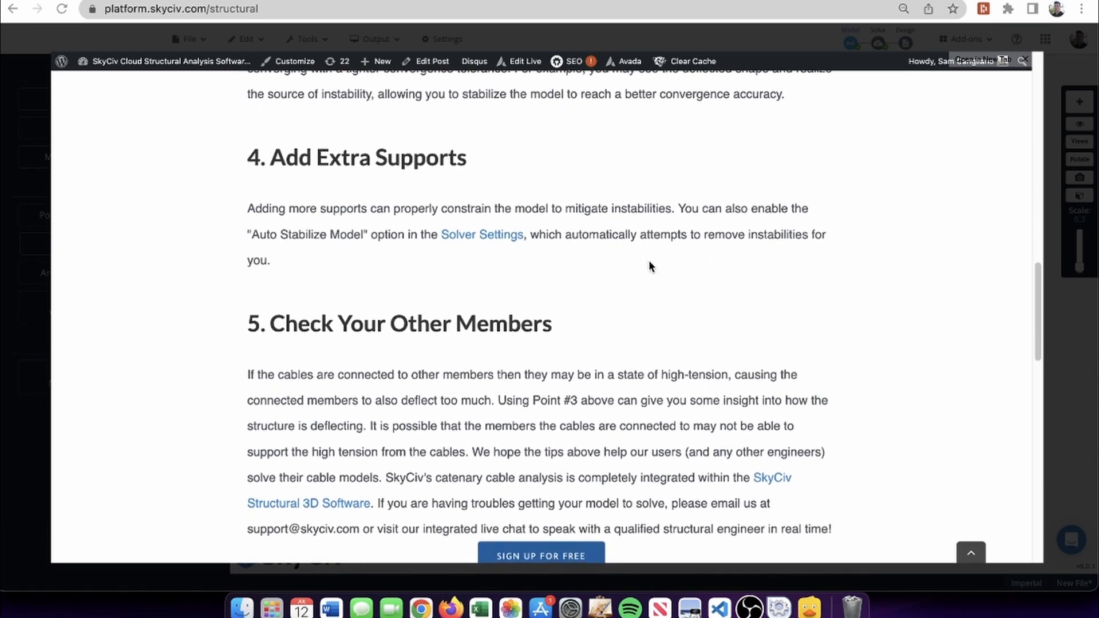
scroll(649, 265, down, 3)
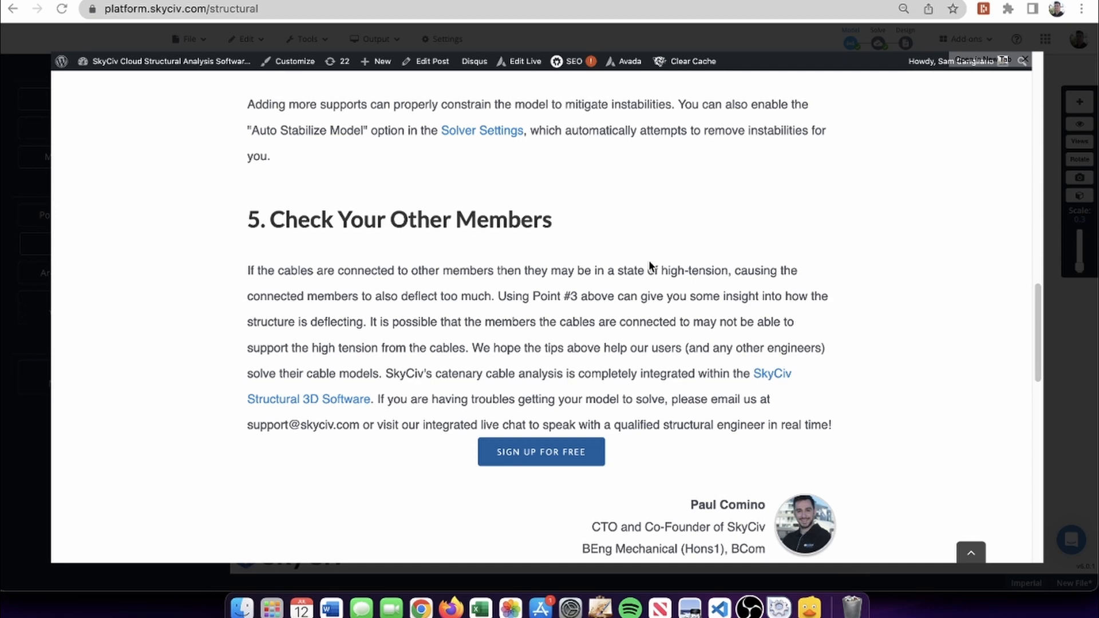
click(1061, 204)
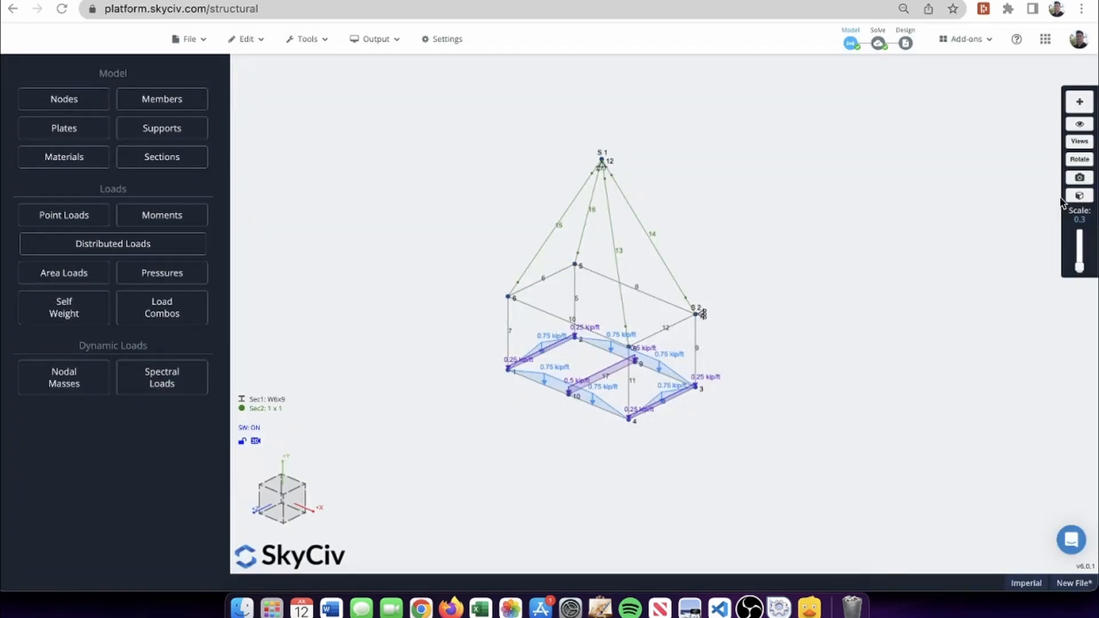